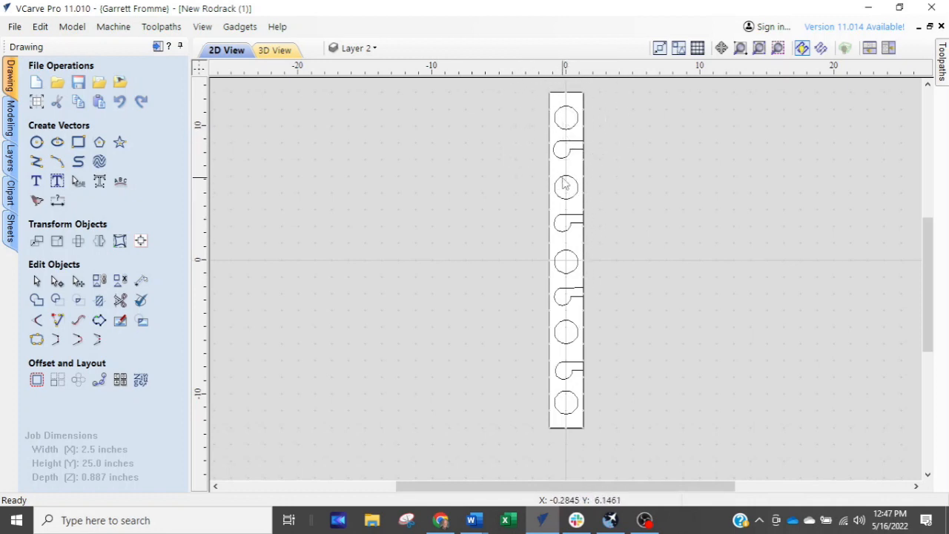
Examine the hook-shaped slots and circles on the rod rack drawing up close.
{"action": "key", "text": "ctrl"}
{"action": "key", "text": "ctrl"}
{"action": "key", "text": "ctrl"}
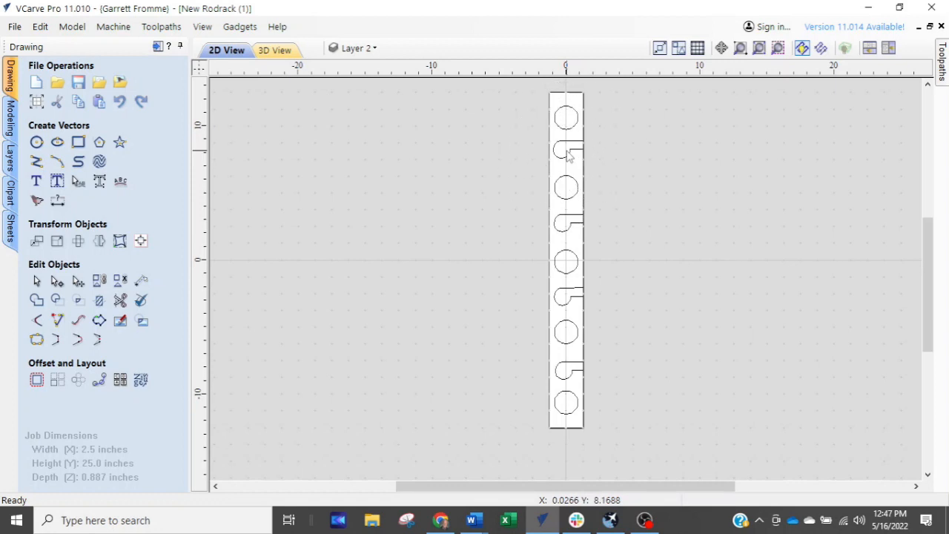
{"action": "key", "text": "ctrl"}
{"action": "scroll", "coordinate": [568, 149], "scroll_direction": "up", "scroll_amount": 3}
{"action": "scroll", "coordinate": [567, 150], "scroll_direction": "up", "scroll_amount": 2}
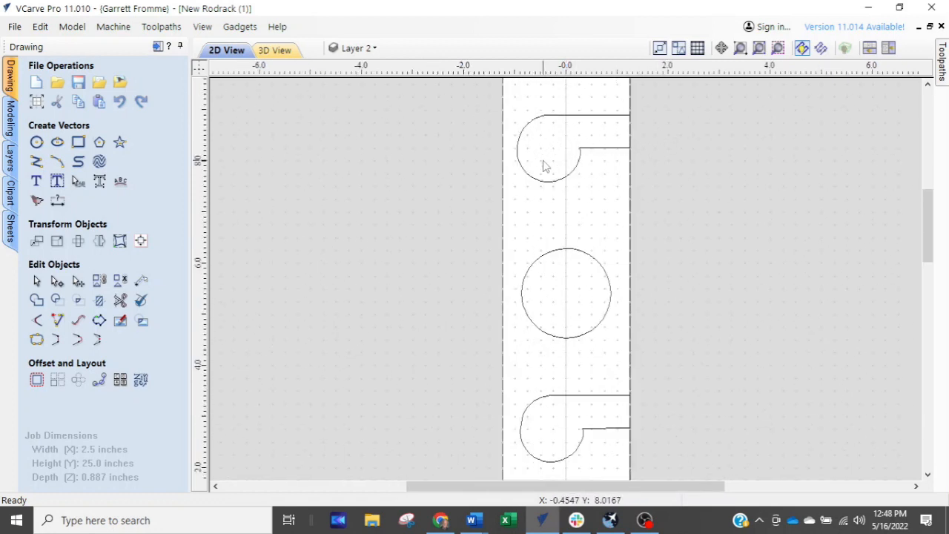
{"action": "scroll", "coordinate": [481, 226], "scroll_direction": "down", "scroll_amount": 2}
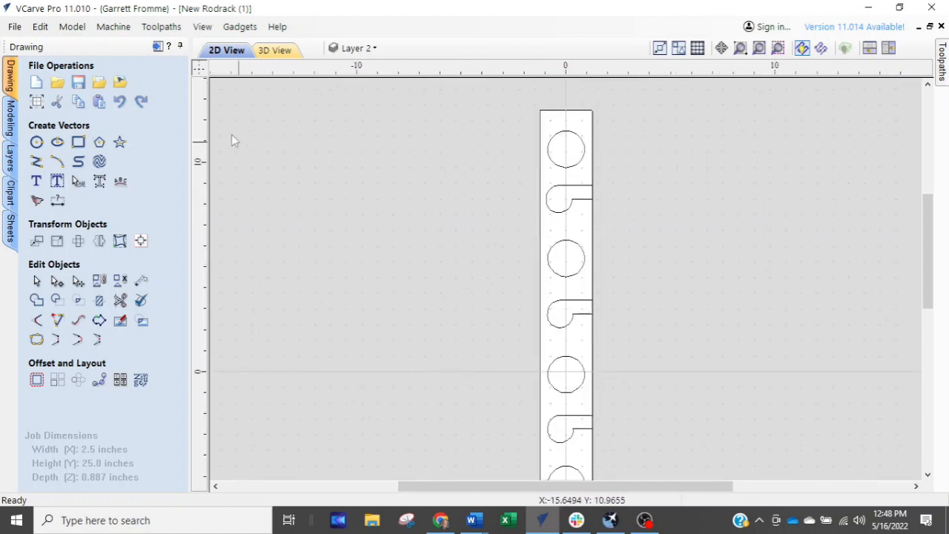
Open the toolpath preview and examine the circular through-holes on the rod rack in 3D.
{"action": "left_click", "coordinate": [157, 47]}
{"action": "scroll", "coordinate": [549, 334], "scroll_direction": "down", "scroll_amount": 3}
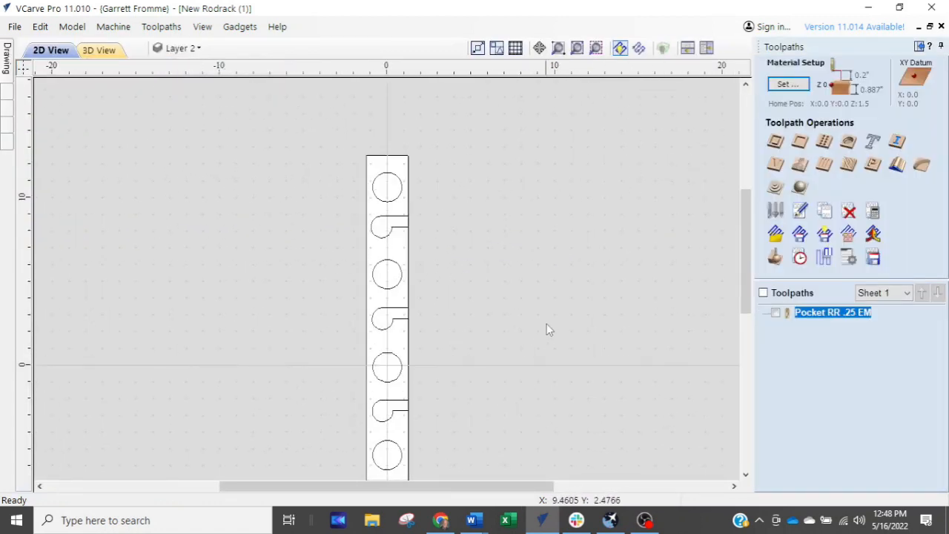
{"action": "left_click", "coordinate": [775, 234]}
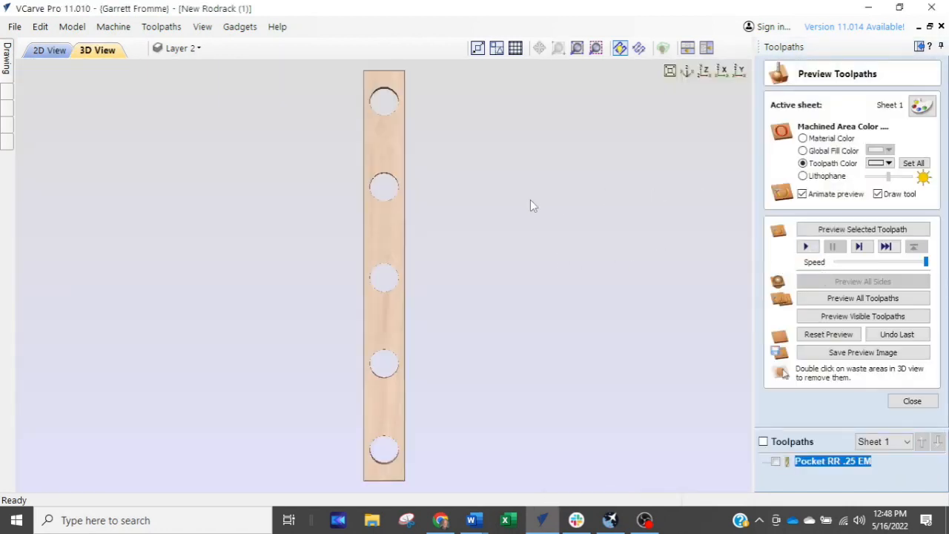
{"action": "left_click_drag", "start_coordinate": [404, 343], "coordinate": [387, 310]}
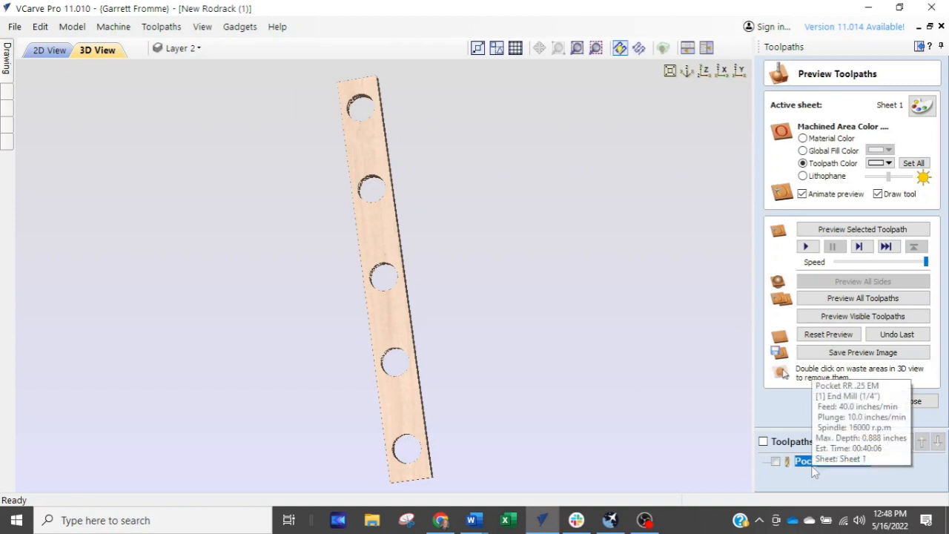
{"action": "left_click", "coordinate": [757, 459]}
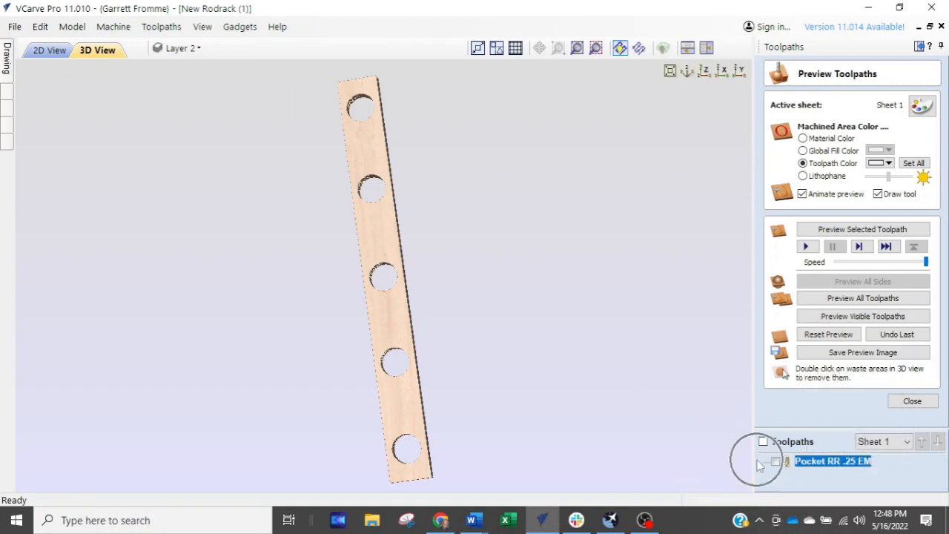
{"action": "left_click", "coordinate": [912, 400]}
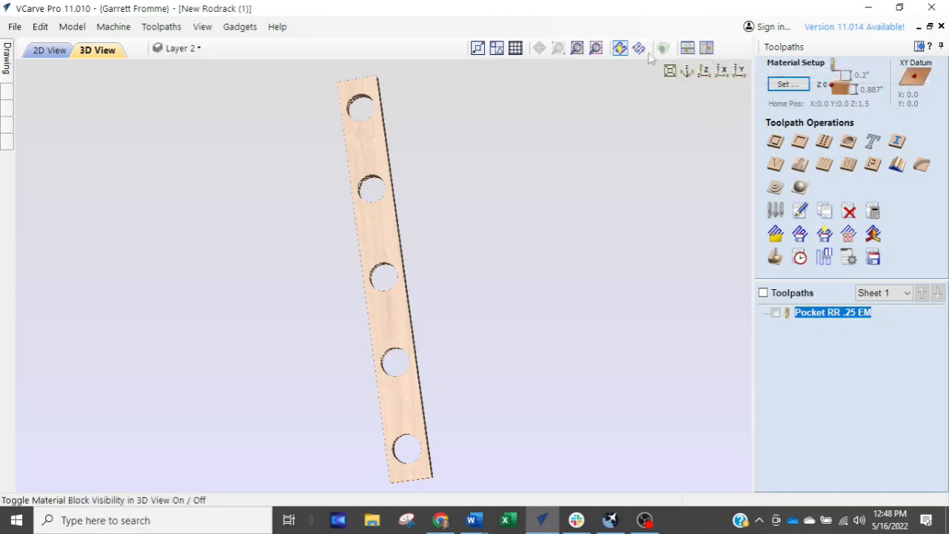
Show the 2D and 3D views side by side and start a new pocket toolpath.
{"action": "left_click", "coordinate": [707, 49]}
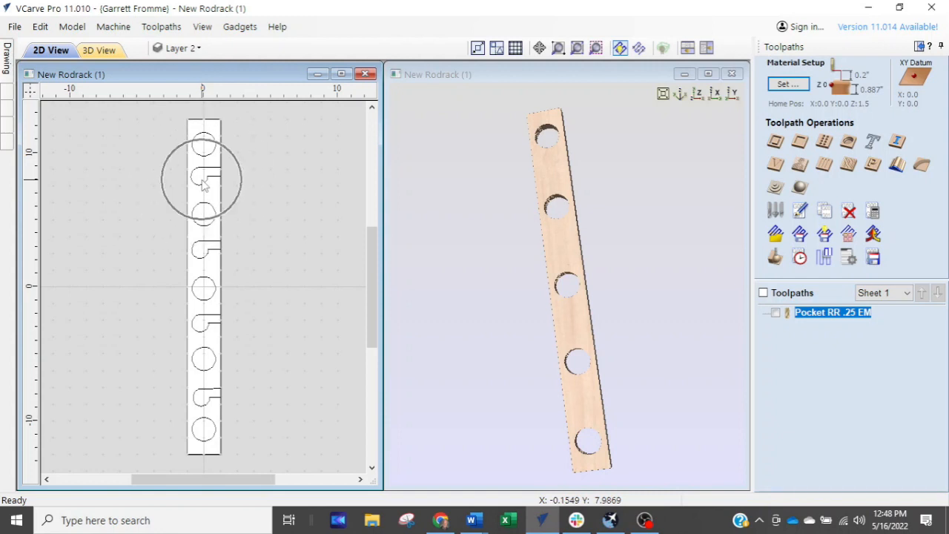
{"action": "scroll", "coordinate": [206, 182], "scroll_direction": "up", "scroll_amount": 5}
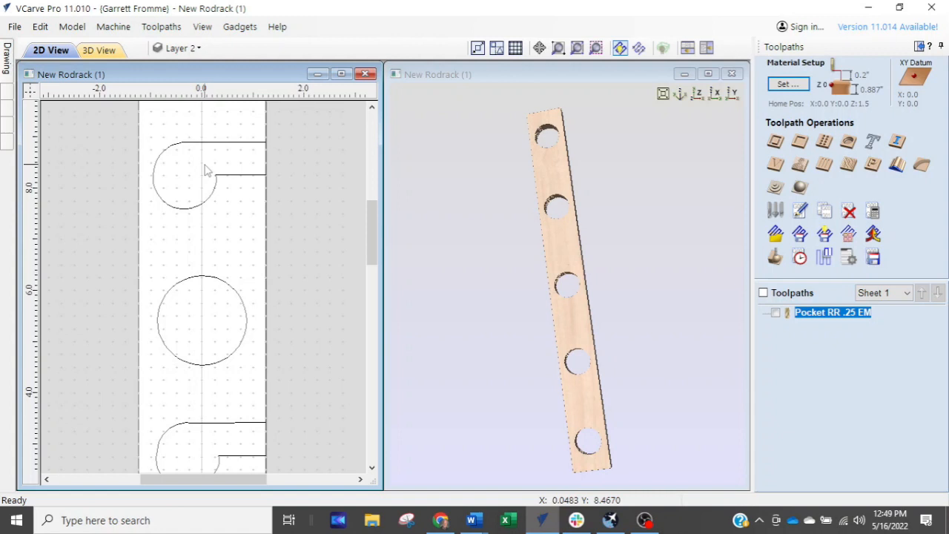
{"action": "left_click", "coordinate": [800, 145]}
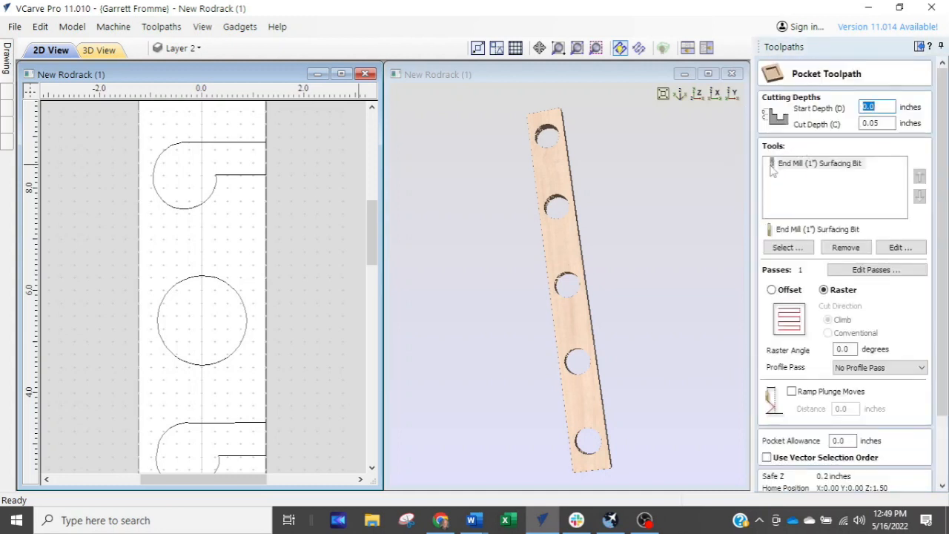
Replace the 1" surfacing bit with the imperial End Mill (1/4") as the pocket toolpath's only tool.
{"action": "left_click", "coordinate": [838, 167]}
{"action": "left_click", "coordinate": [788, 247]}
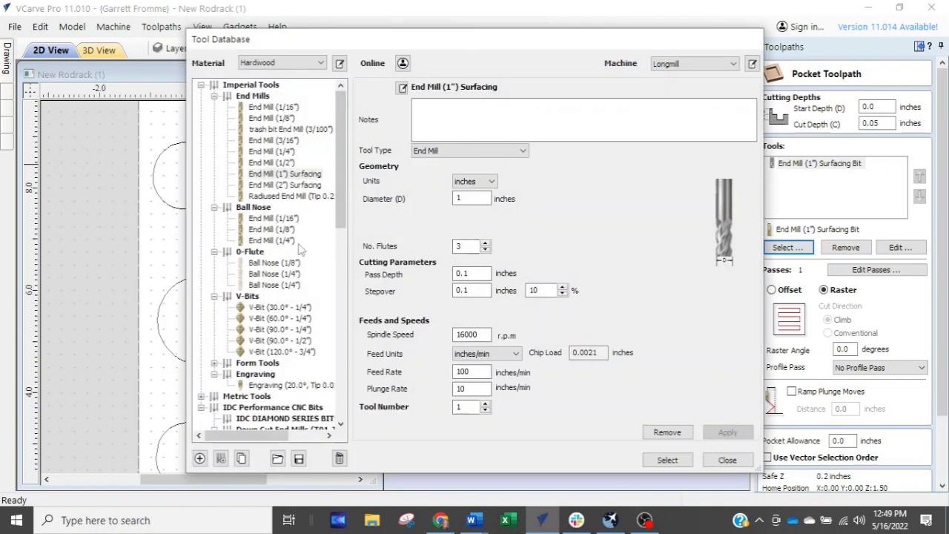
{"action": "left_click", "coordinate": [256, 153]}
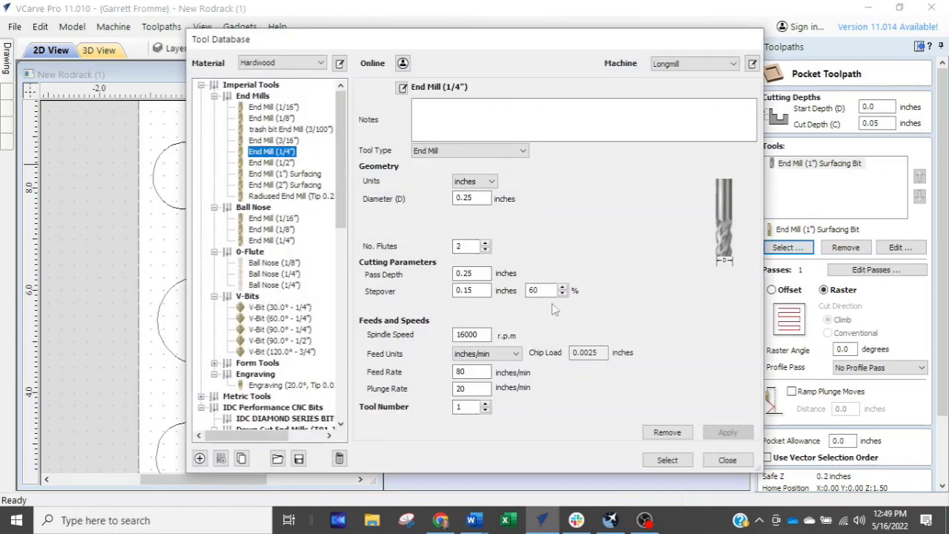
{"action": "left_click", "coordinate": [671, 458]}
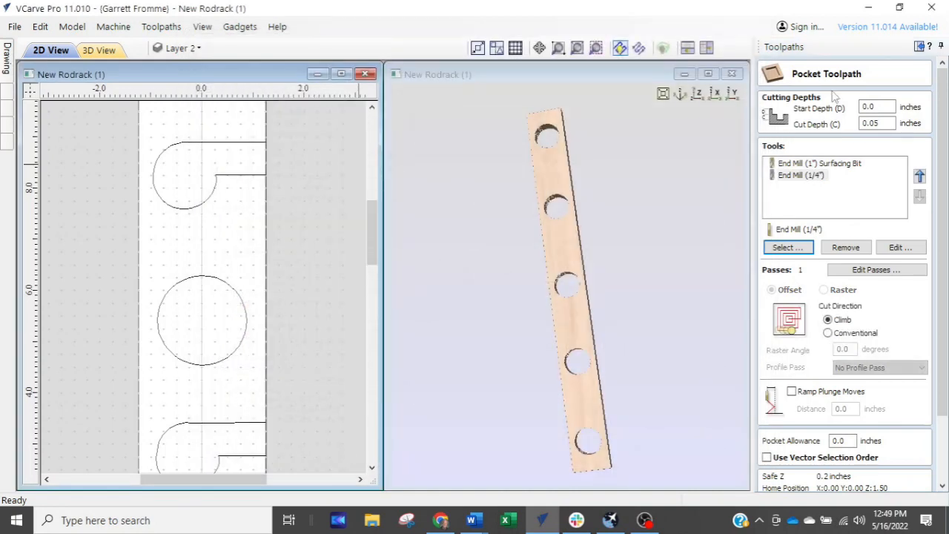
{"action": "left_click", "coordinate": [814, 165]}
{"action": "left_click", "coordinate": [848, 250]}
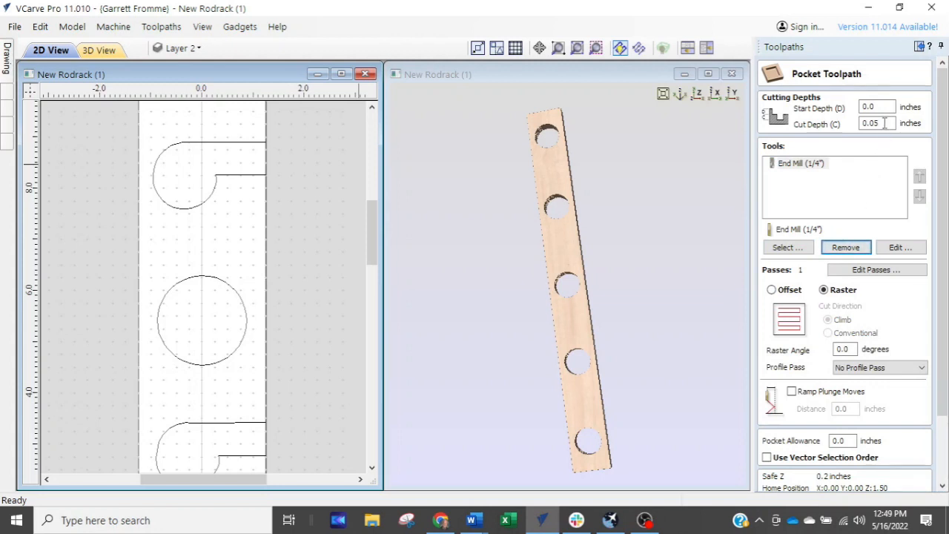
Set the pocket's cut depth to 0.887 inches and choose the Offset clearing strategy.
{"action": "left_click_drag", "start_coordinate": [893, 127], "coordinate": [845, 125]}
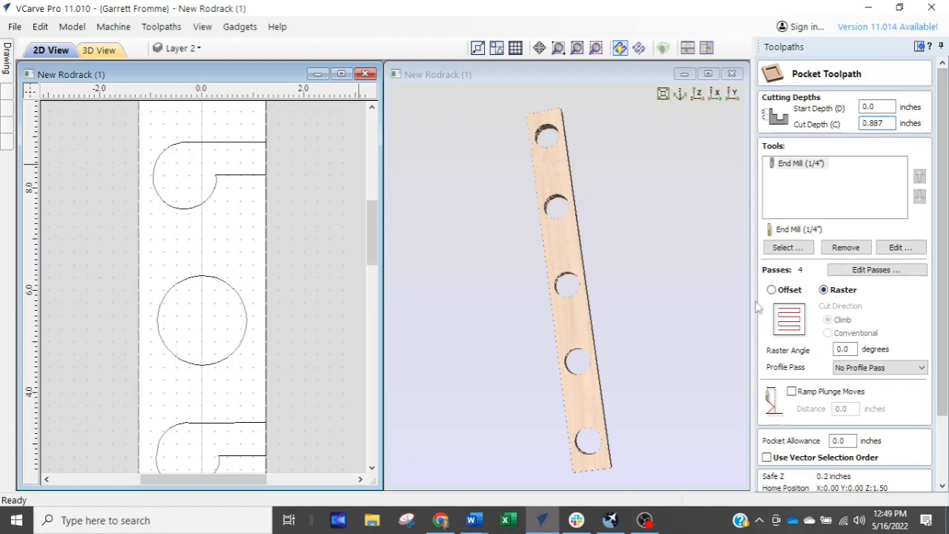
{"action": "key", "text": "ctrl"}
{"action": "key", "text": "ctrl"}
{"action": "key", "text": "ctrl"}
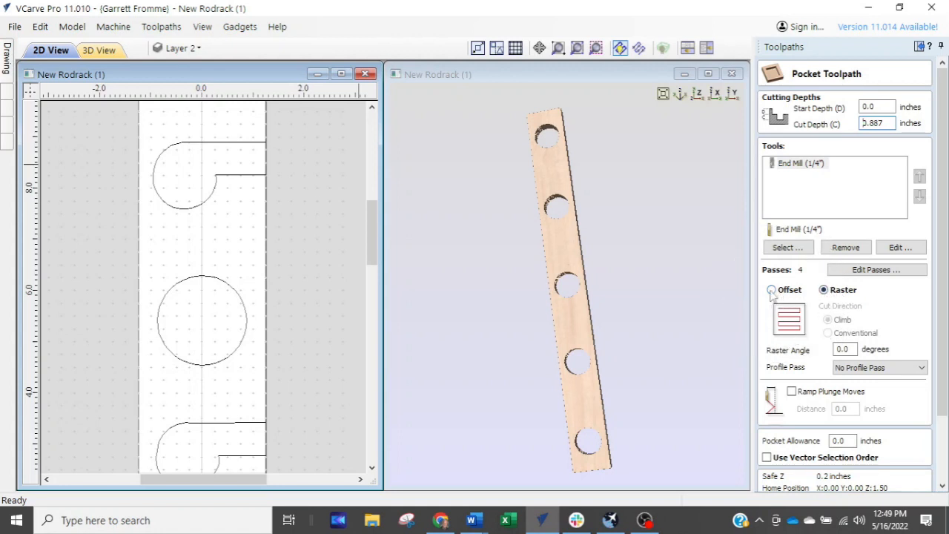
{"action": "left_click", "coordinate": [772, 290]}
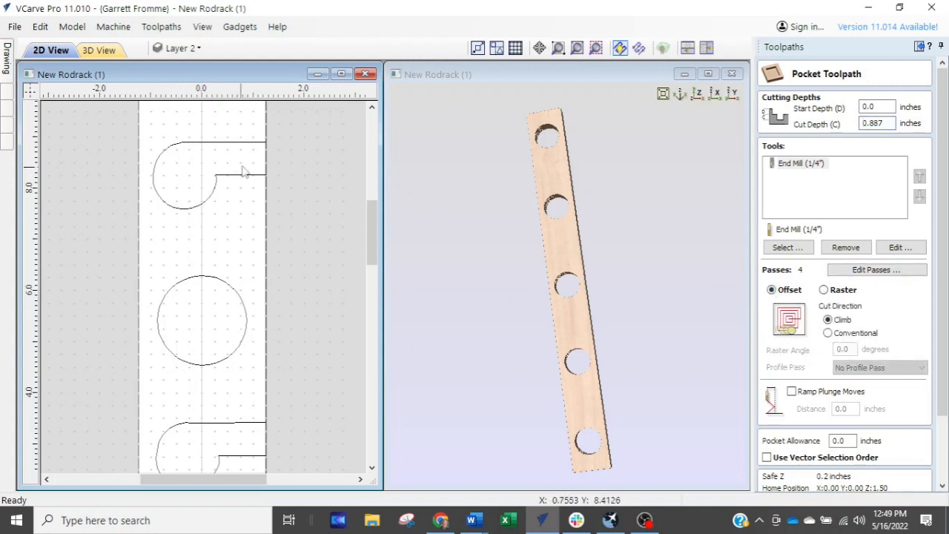
Select the grouped hook-shaped slot outlines on the rod rack as the vectors for the pocket toolpath.
{"action": "scroll", "coordinate": [196, 182], "scroll_direction": "up", "scroll_amount": 2}
{"action": "middle_click_drag", "start_coordinate": [196, 180], "coordinate": [225, 257]}
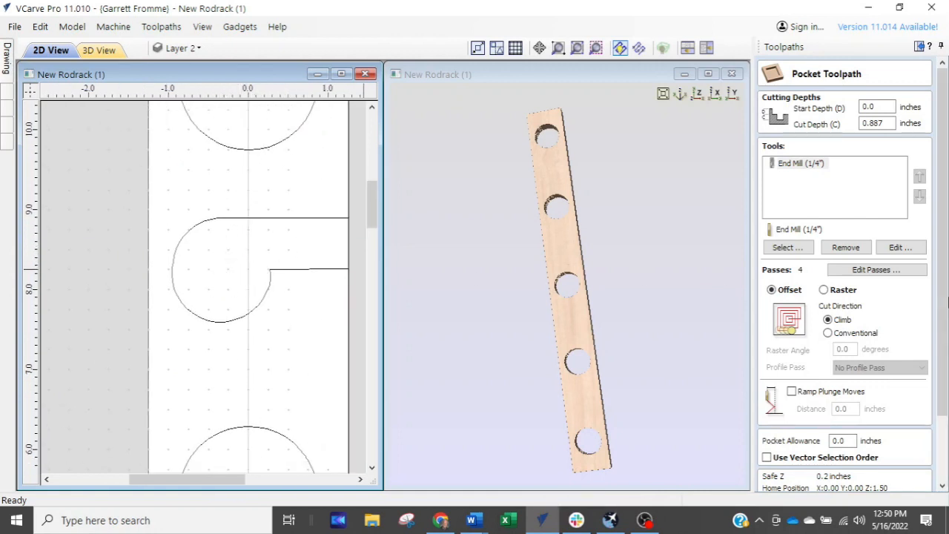
{"action": "left_click_drag", "start_coordinate": [938, 307], "coordinate": [945, 412]}
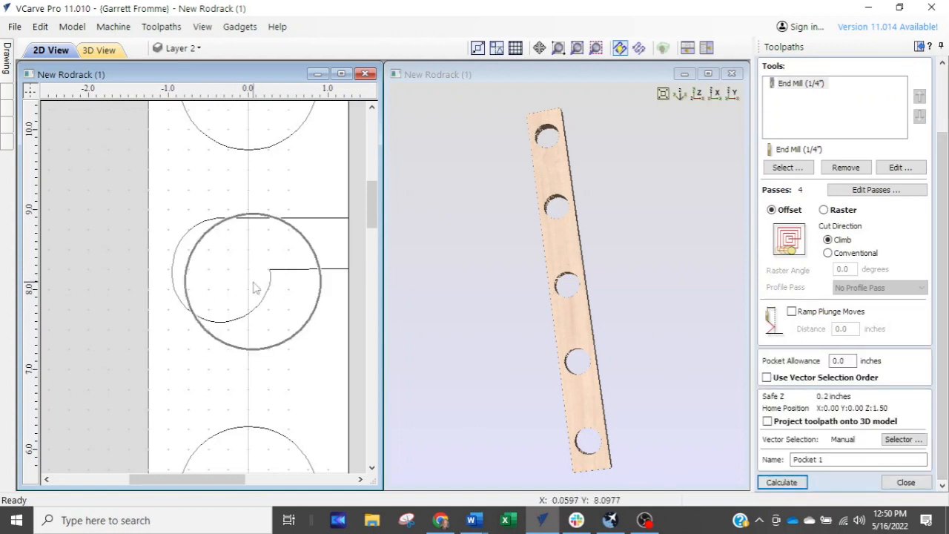
{"action": "scroll", "coordinate": [225, 293], "scroll_direction": "down", "scroll_amount": 2}
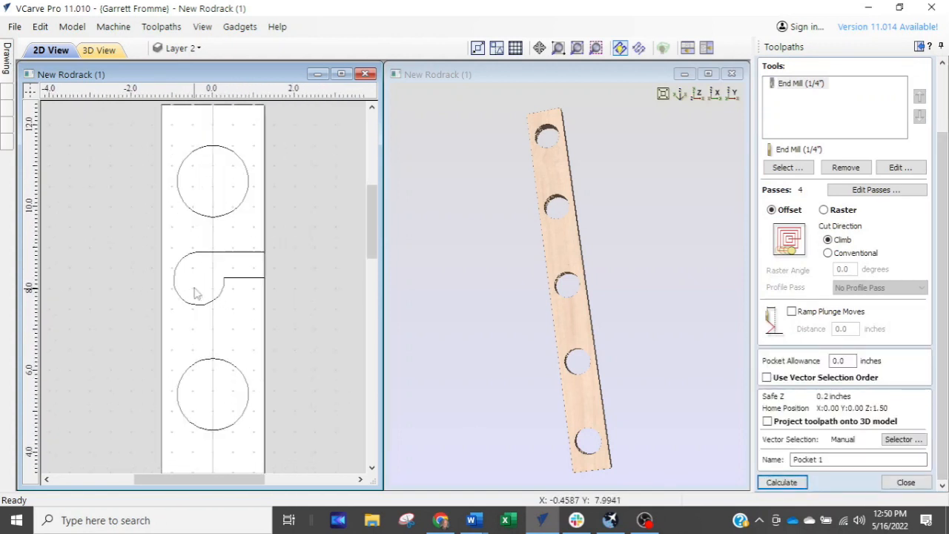
{"action": "scroll", "coordinate": [197, 294], "scroll_direction": "down", "scroll_amount": 1}
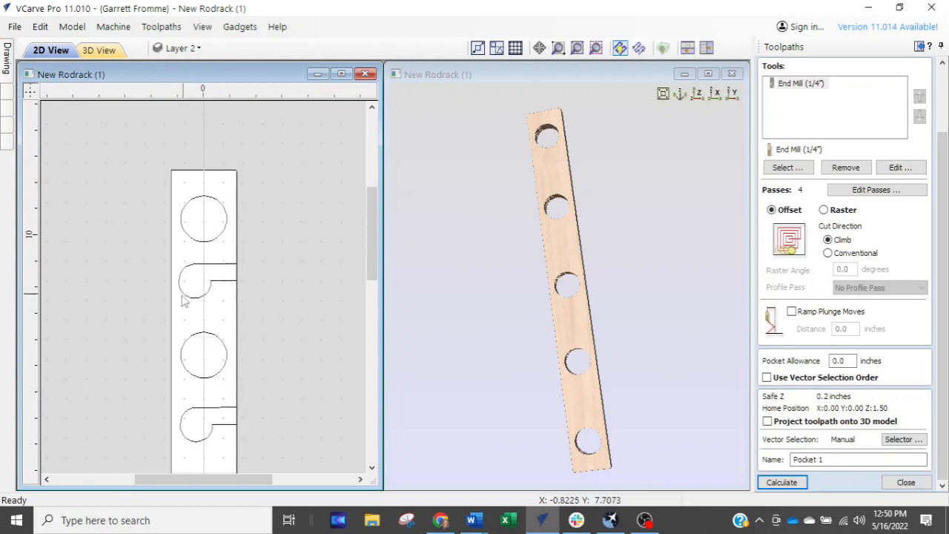
{"action": "left_click", "coordinate": [184, 300]}
{"action": "scroll", "coordinate": [185, 299], "scroll_direction": "up", "scroll_amount": 3}
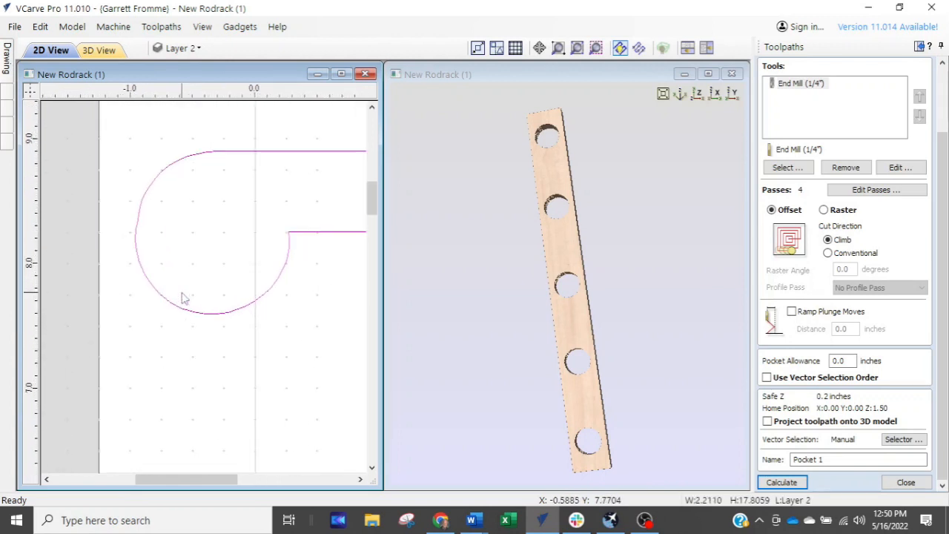
{"action": "key", "text": "ctrl"}
{"action": "key", "text": "ctrl"}
{"action": "key", "text": "ctrl"}
{"action": "scroll", "coordinate": [238, 301], "scroll_direction": "down", "scroll_amount": 2}
{"action": "scroll", "coordinate": [249, 301], "scroll_direction": "down", "scroll_amount": 1}
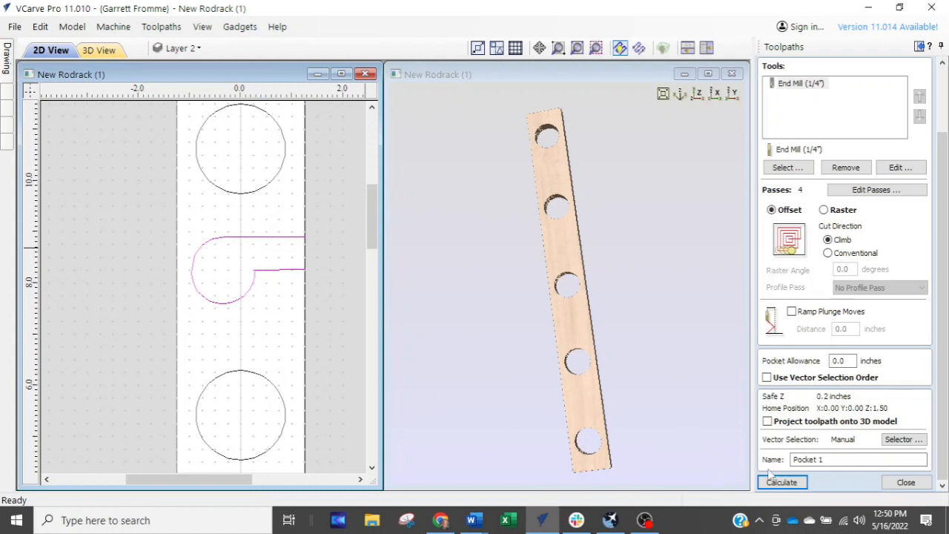
Try to calculate the Pocket 1 toolpath for the selected slot outlines and dismiss the resulting dialogs.
{"action": "left_click", "coordinate": [792, 483]}
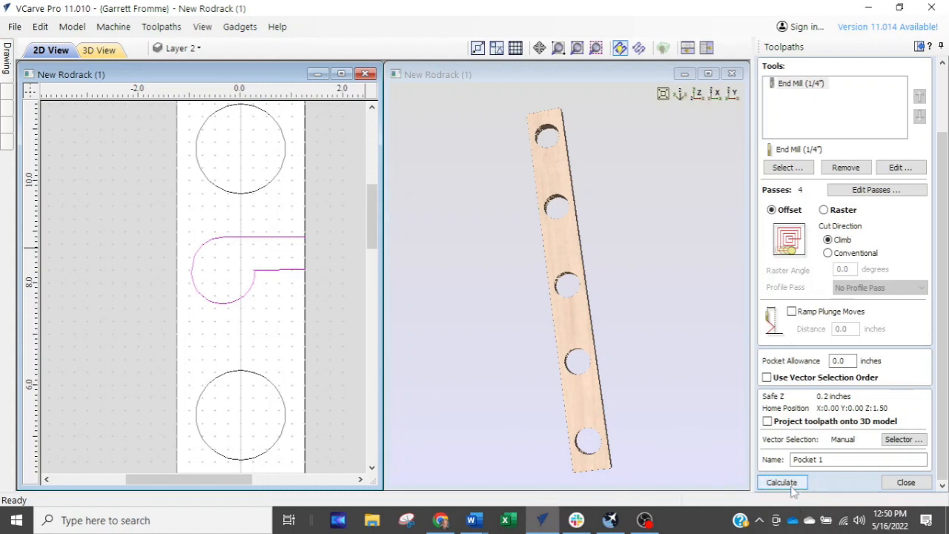
{"action": "left_click", "coordinate": [790, 486]}
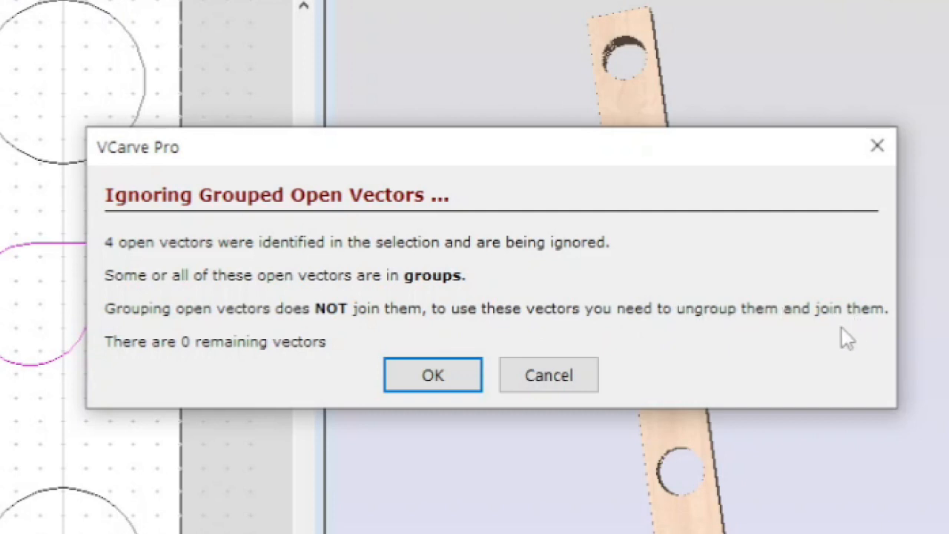
{"action": "left_click", "coordinate": [168, 354]}
{"action": "left_click", "coordinate": [417, 376]}
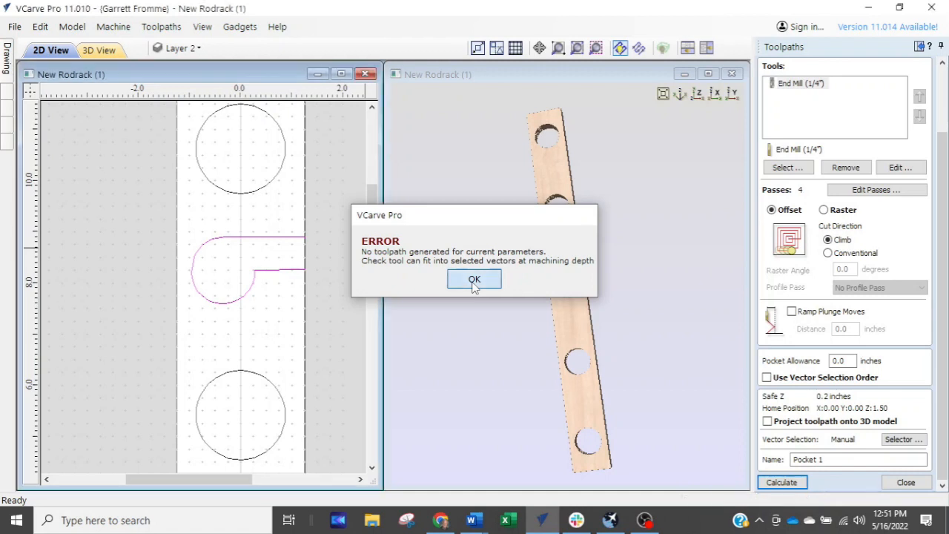
{"action": "left_click", "coordinate": [475, 280]}
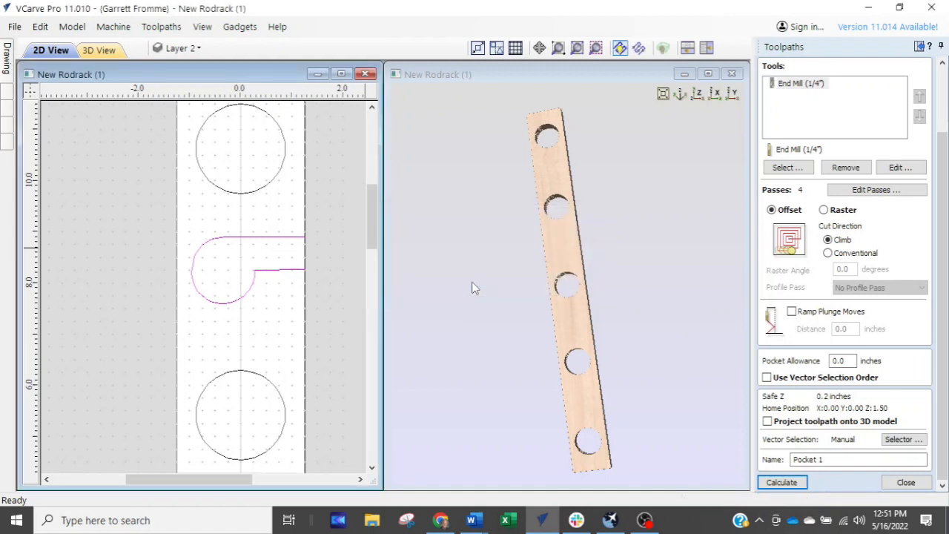
{"action": "left_click", "coordinate": [800, 484]}
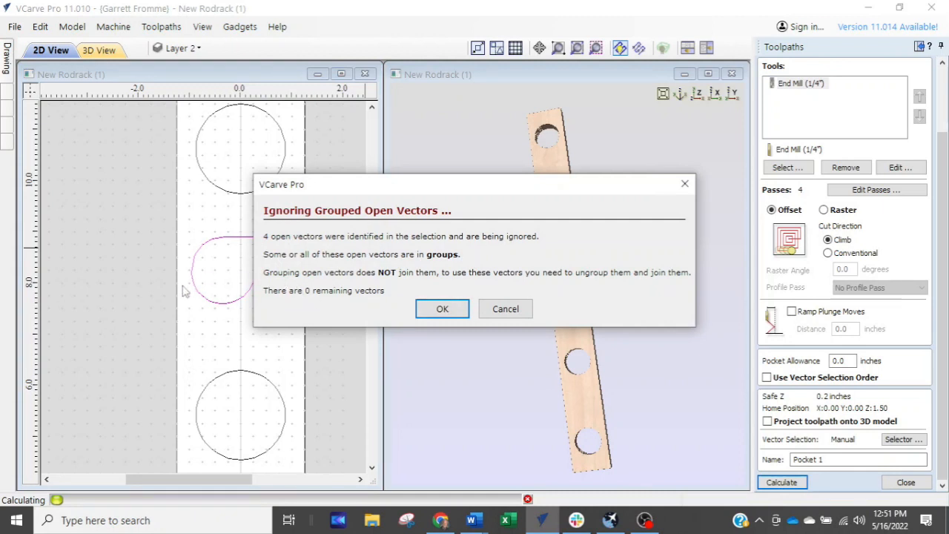
{"action": "left_click", "coordinate": [528, 311]}
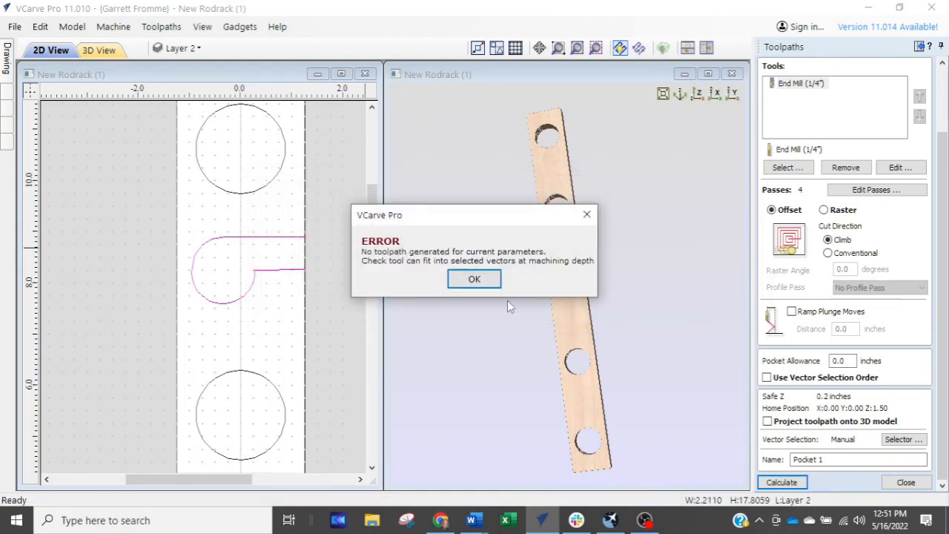
{"action": "left_click", "coordinate": [475, 279]}
Try again to calculate the Pocket 1 toolpath for the grouped slot outlines and dismiss the resulting dialogs.
{"action": "scroll", "coordinate": [292, 333], "scroll_direction": "down", "scroll_amount": 5}
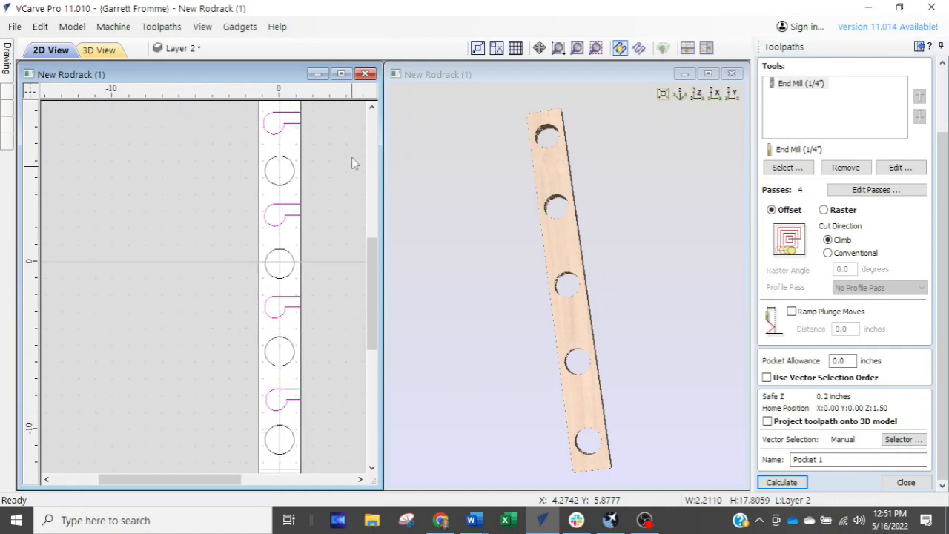
{"action": "middle_click_drag", "start_coordinate": [328, 153], "coordinate": [303, 182]}
{"action": "key", "text": "ctrl"}
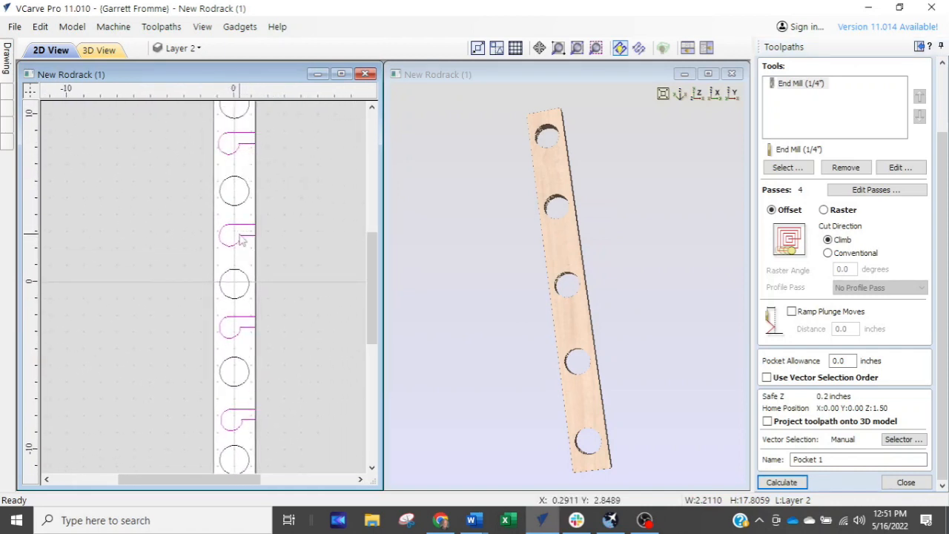
{"action": "key", "text": "ctrl"}
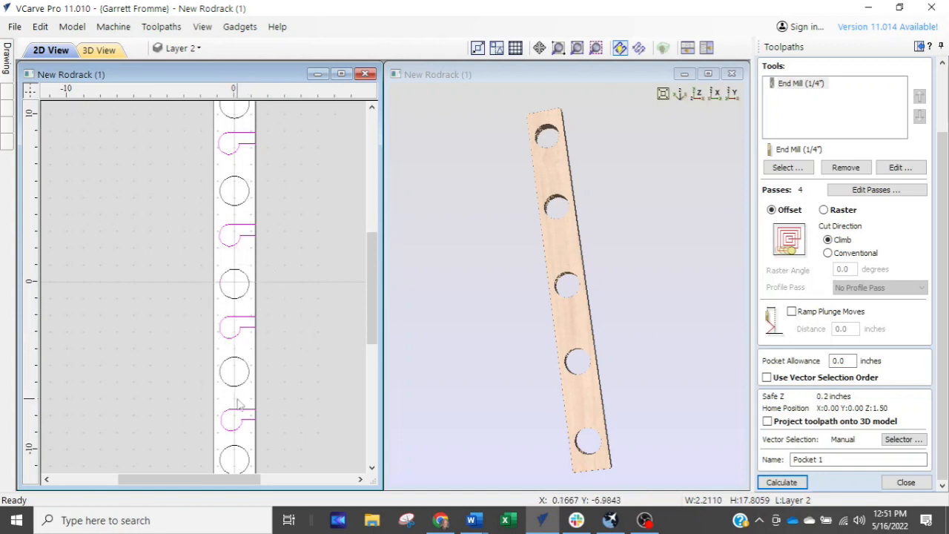
{"action": "left_click", "coordinate": [785, 482]}
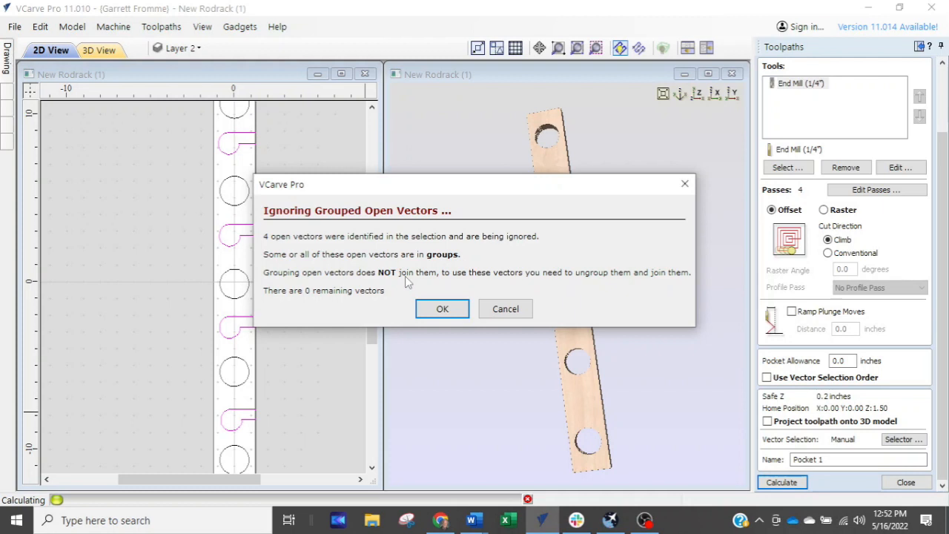
{"action": "left_click", "coordinate": [499, 311]}
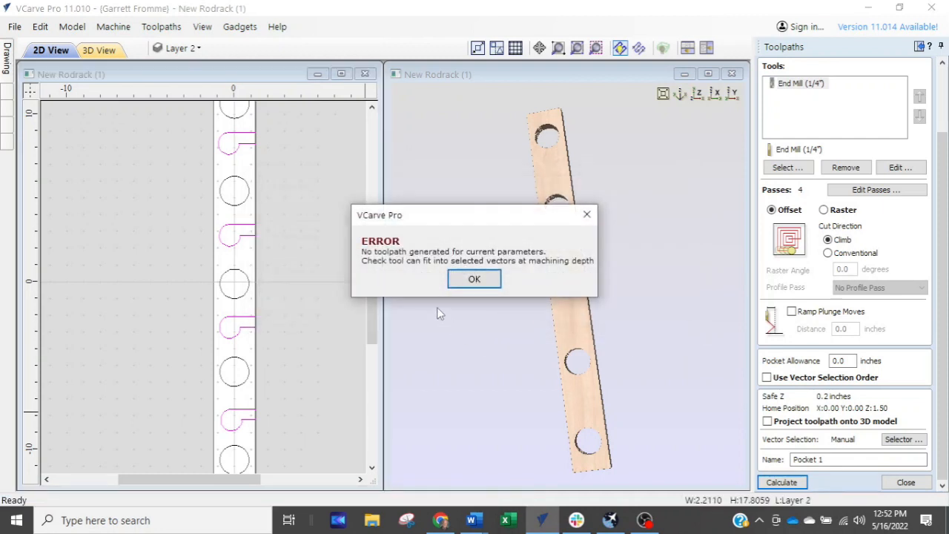
{"action": "left_click", "coordinate": [490, 279]}
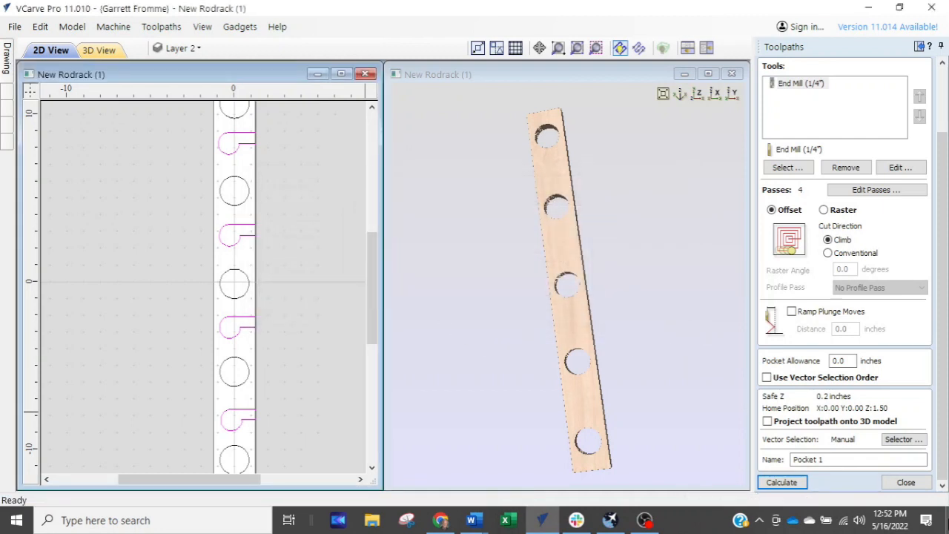
Close the pocket toolpath form, switch from the toolpath tools to the drawing tools, and maximize the 2D view.
{"action": "left_click", "coordinate": [903, 485]}
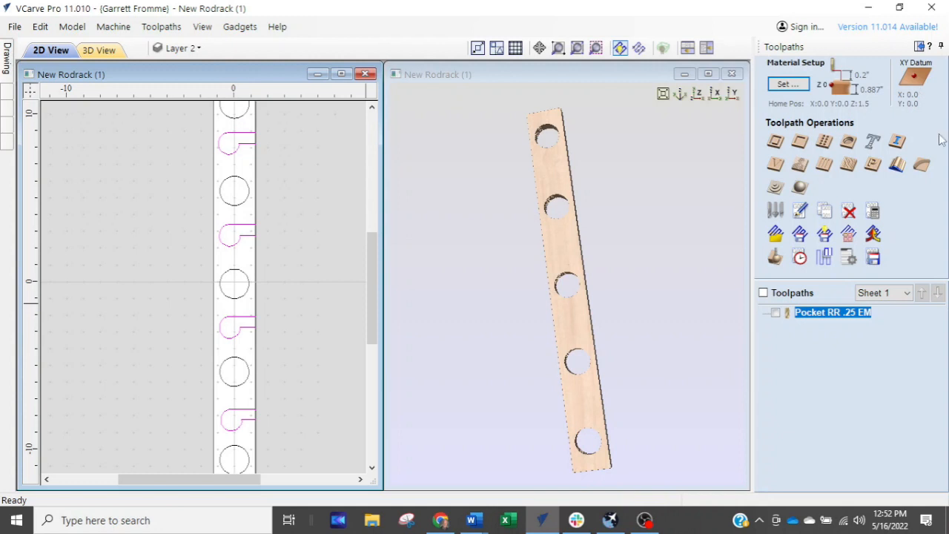
{"action": "left_click", "coordinate": [918, 47]}
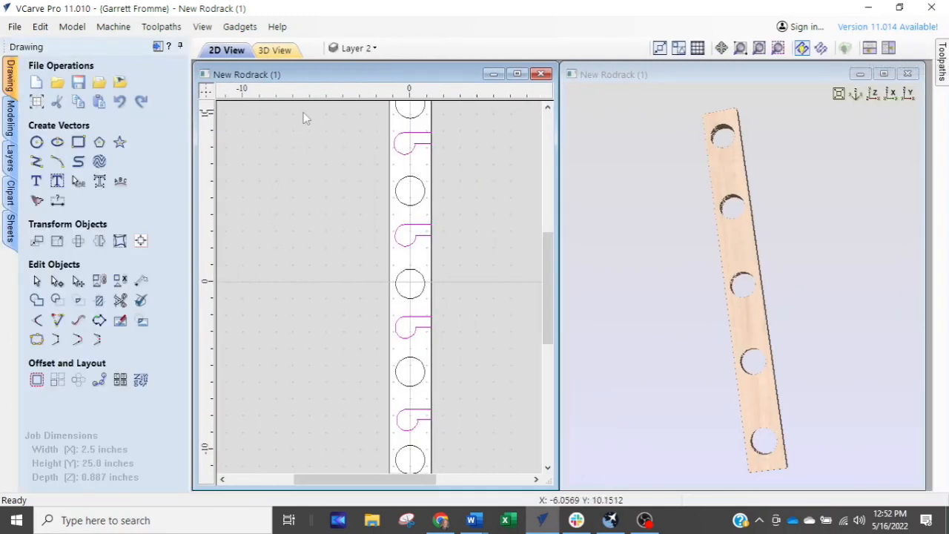
{"action": "left_click", "coordinate": [517, 74]}
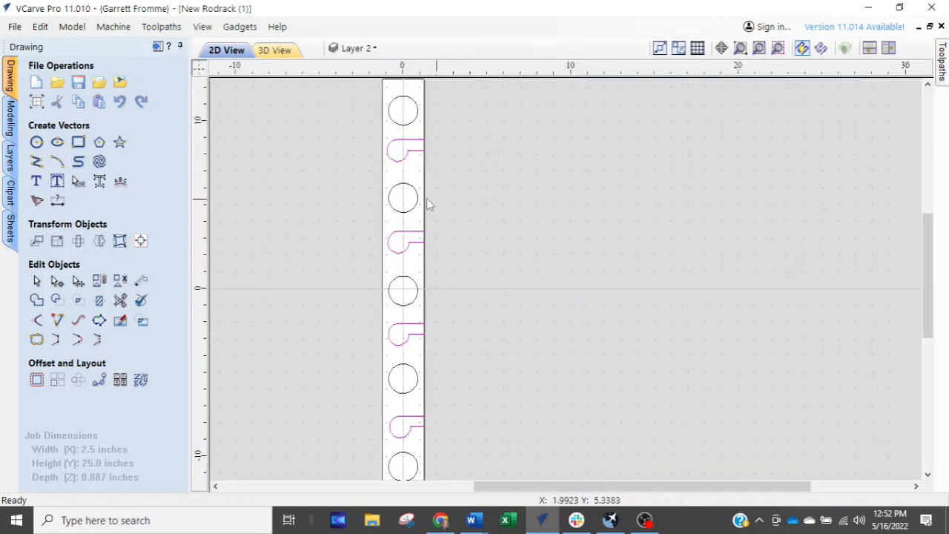
Compare the round hole circles with the grouped hook-shaped slot outlines by selecting each, ending with the slot group selected.
{"action": "scroll", "coordinate": [437, 203], "scroll_direction": "up", "scroll_amount": 2}
{"action": "scroll", "coordinate": [583, 282], "scroll_direction": "up", "scroll_amount": 1}
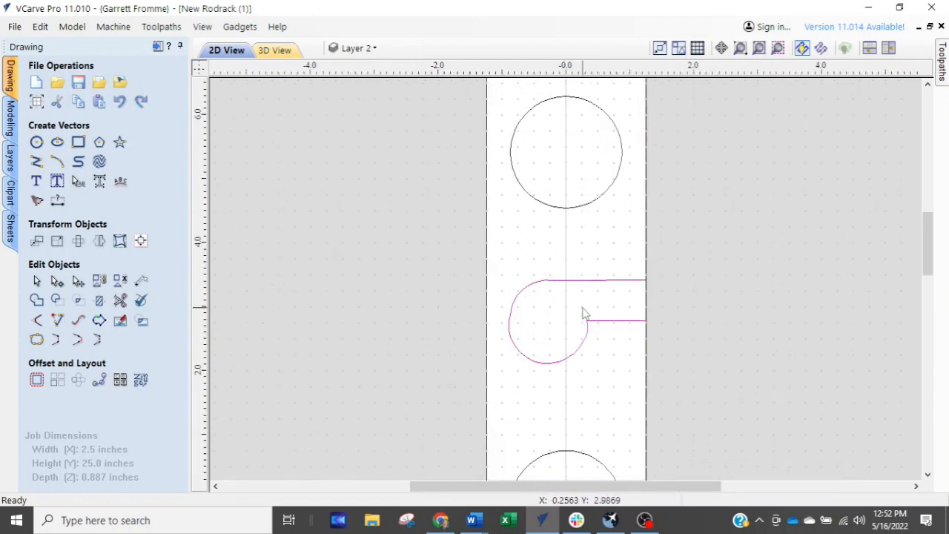
{"action": "left_click_drag", "start_coordinate": [539, 195], "coordinate": [499, 226]}
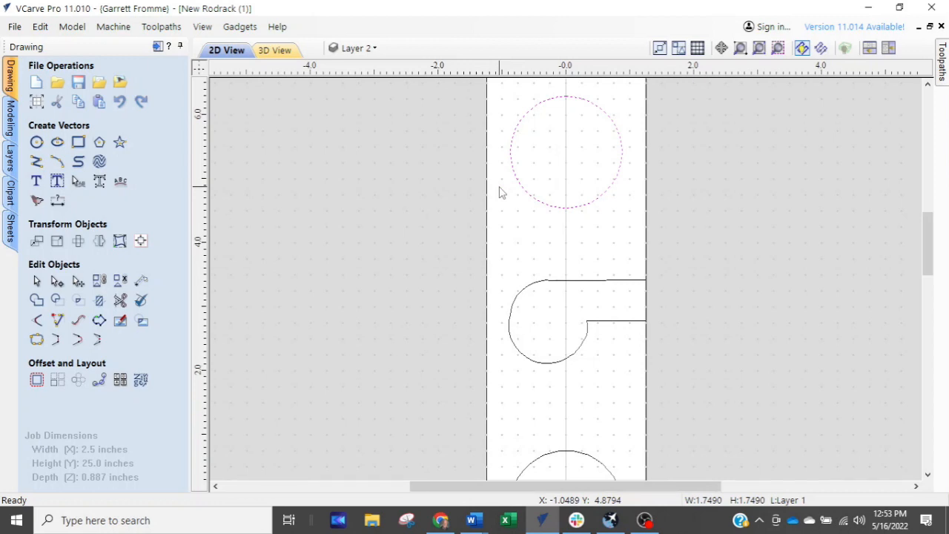
{"action": "scroll", "coordinate": [526, 259], "scroll_direction": "down", "scroll_amount": 4}
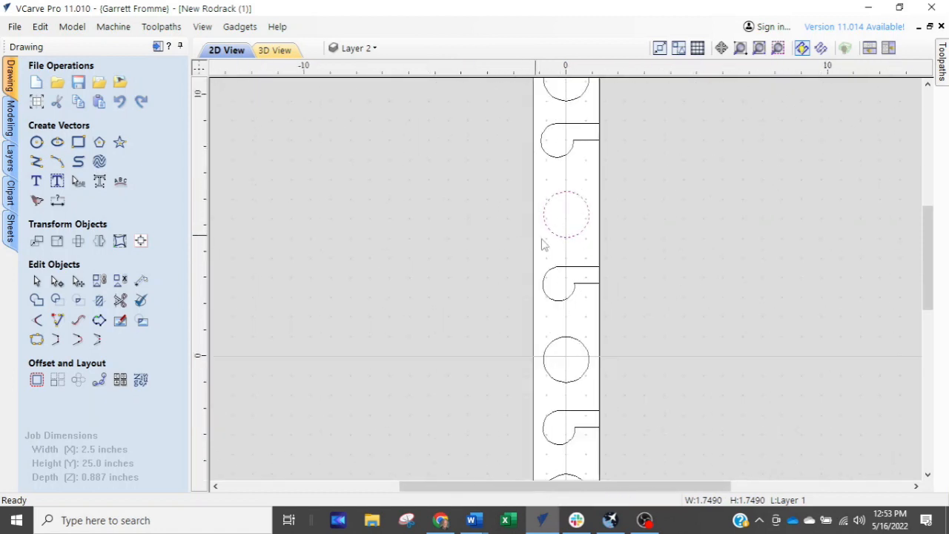
{"action": "scroll", "coordinate": [562, 241], "scroll_direction": "down", "scroll_amount": 2}
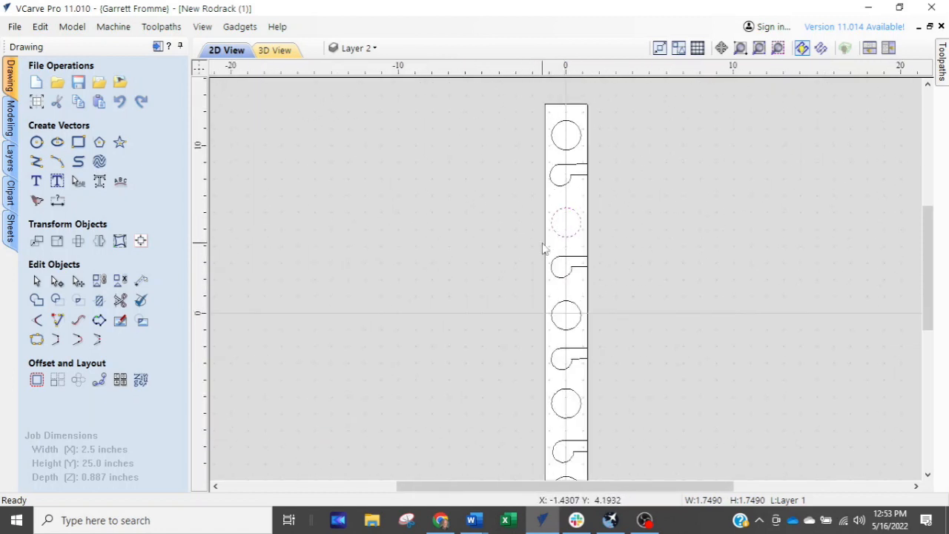
{"action": "left_click", "coordinate": [570, 146]}
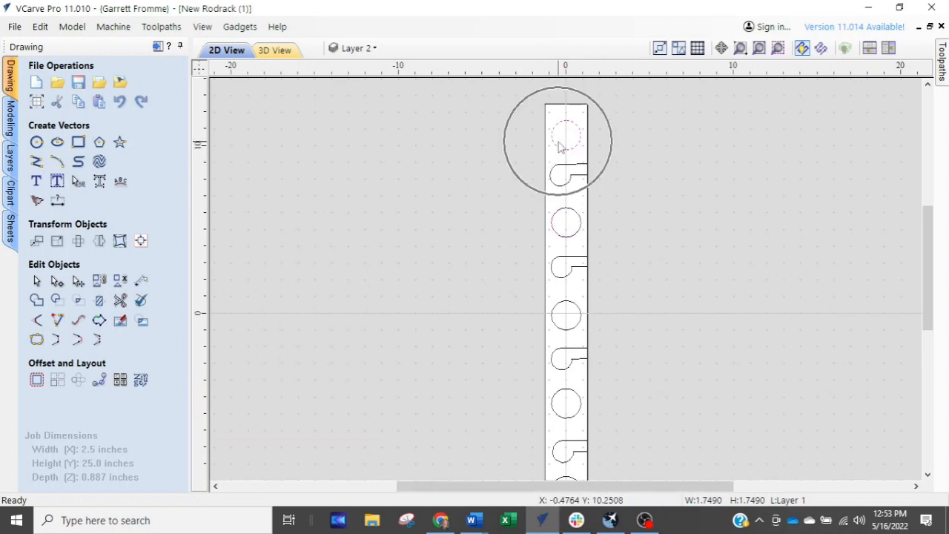
{"action": "scroll", "coordinate": [557, 149], "scroll_direction": "up", "scroll_amount": 2}
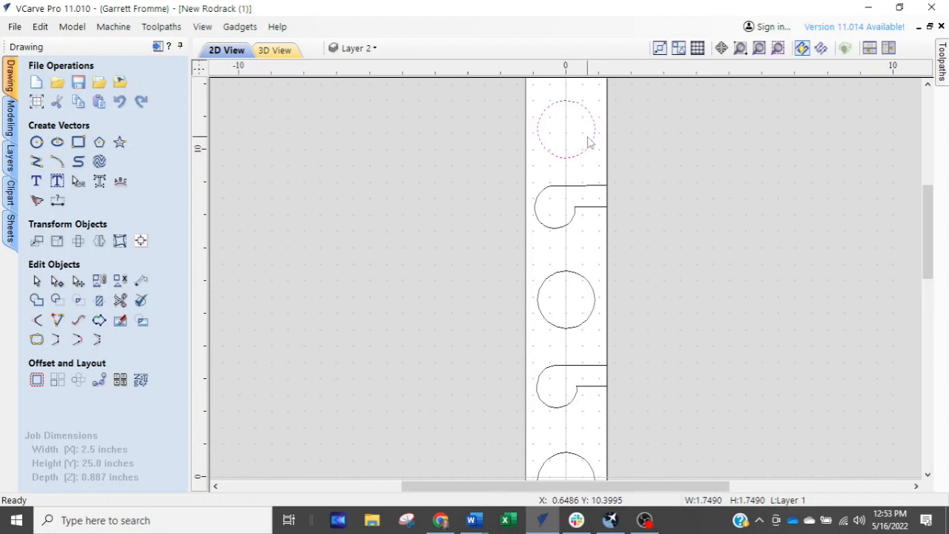
{"action": "left_click", "coordinate": [549, 286]}
{"action": "scroll", "coordinate": [551, 286], "scroll_direction": "down", "scroll_amount": 1}
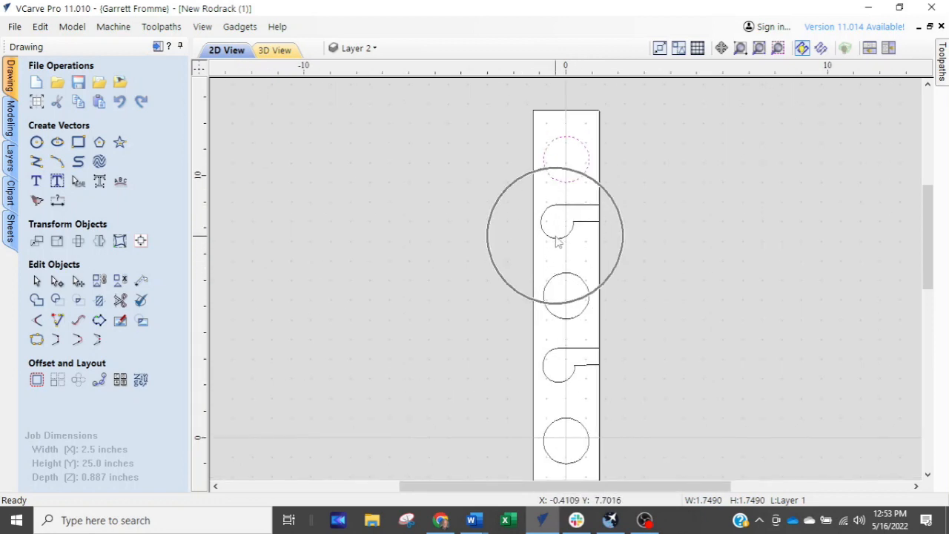
{"action": "left_click", "coordinate": [556, 240]}
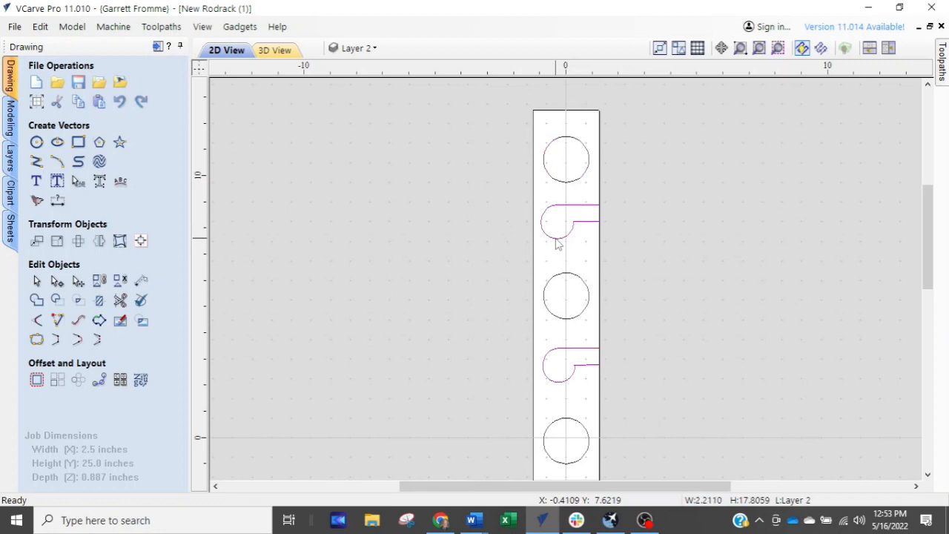
Examine the open ends of the hook-shaped slot outlines along the full length of the rod rack.
{"action": "scroll", "coordinate": [557, 244], "scroll_direction": "up", "scroll_amount": 2}
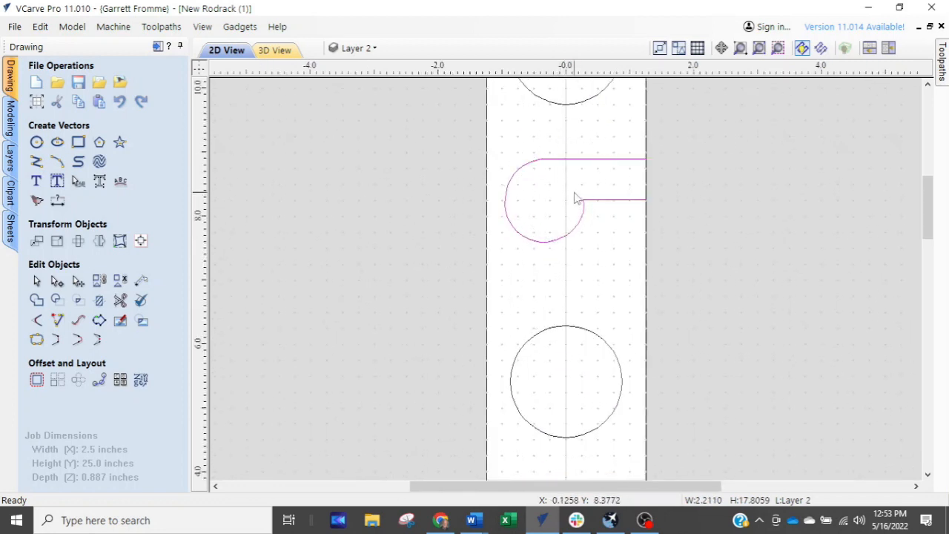
{"action": "middle_click_drag", "start_coordinate": [628, 432], "coordinate": [612, 104]}
{"action": "middle_click_drag", "start_coordinate": [620, 386], "coordinate": [654, 70]}
{"action": "middle_click_drag", "start_coordinate": [603, 345], "coordinate": [613, 153]}
{"action": "middle_click_drag", "start_coordinate": [593, 393], "coordinate": [588, 229]}
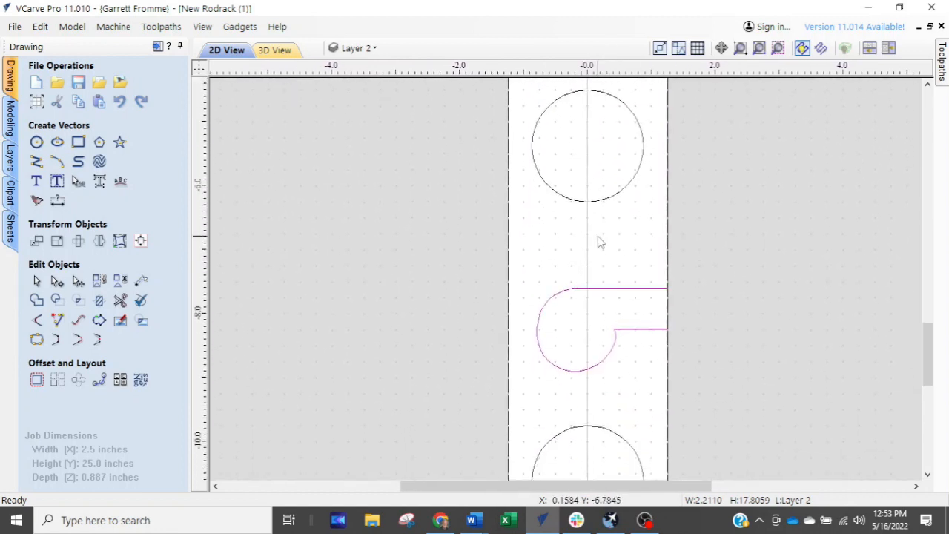
{"action": "scroll", "coordinate": [599, 239], "scroll_direction": "down", "scroll_amount": 2}
{"action": "scroll", "coordinate": [599, 240], "scroll_direction": "down", "scroll_amount": 1}
{"action": "middle_click_drag", "start_coordinate": [611, 203], "coordinate": [569, 404]}
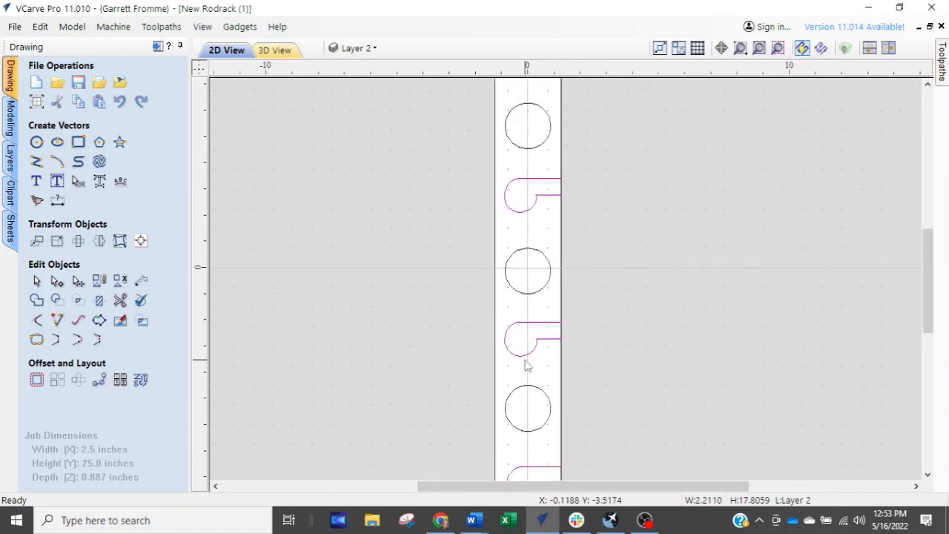
Nudge the grouped slot outlines to the right until their open ends extend about 0.5 inch past the board's edge.
{"action": "scroll", "coordinate": [534, 358], "scroll_direction": "up", "scroll_amount": 2}
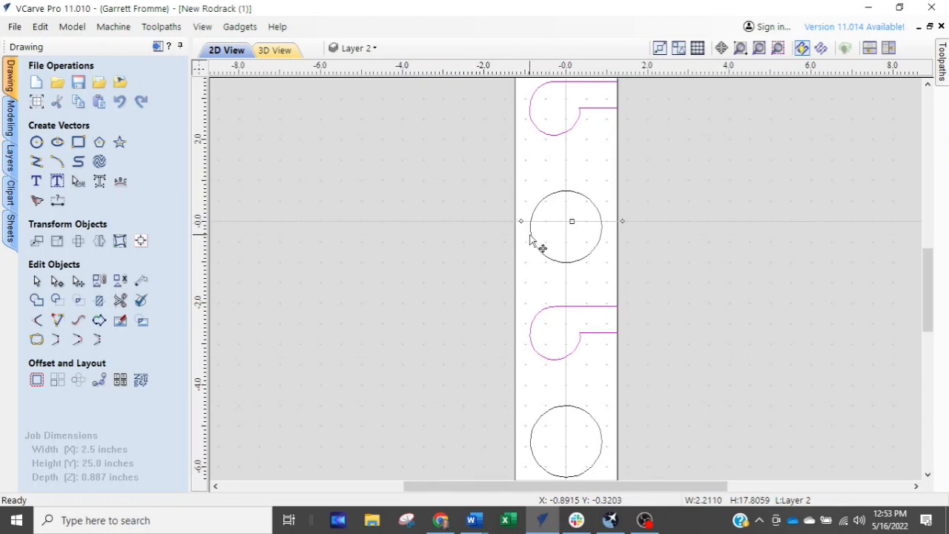
{"action": "key", "text": "Right"}
{"action": "key", "text": "Right"}
{"action": "key", "text": "Right"}
{"action": "key", "text": "Right"}
{"action": "key", "text": "Right"}
{"action": "key", "text": "Right"}
{"action": "key", "text": "Right"}
{"action": "key", "text": "Right"}
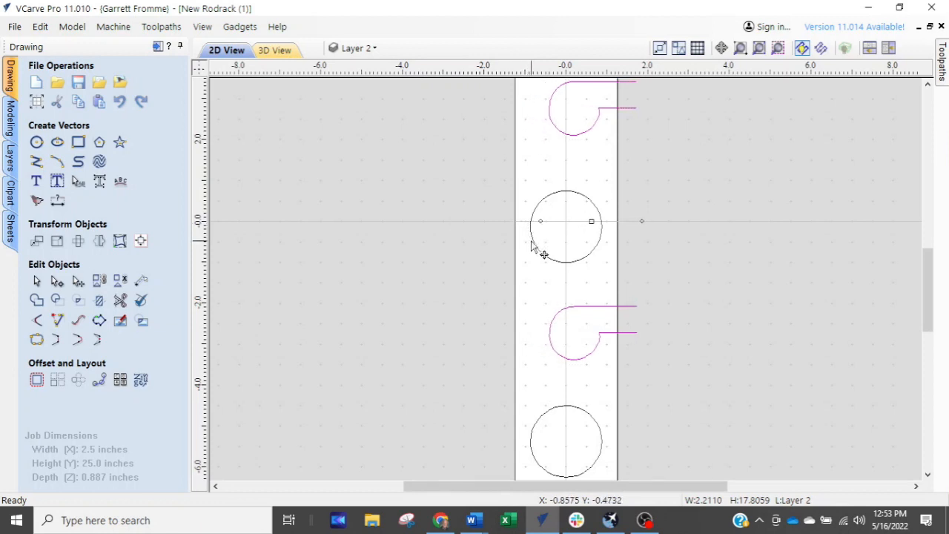
Draw a straight polyline joining the two open ends of the hook-shaped slot just below the board's centre.
{"action": "scroll", "coordinate": [678, 362], "scroll_direction": "up", "scroll_amount": 4}
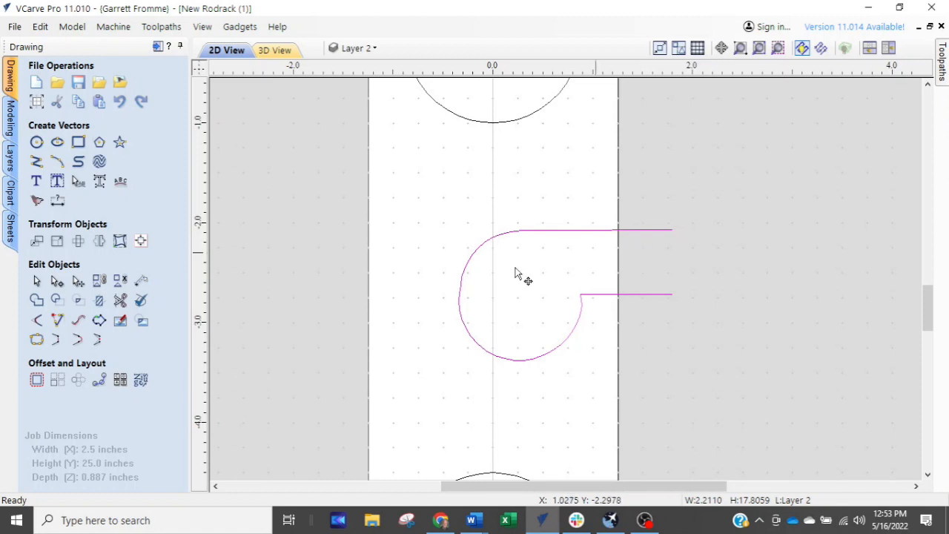
{"action": "key", "text": "ctrl"}
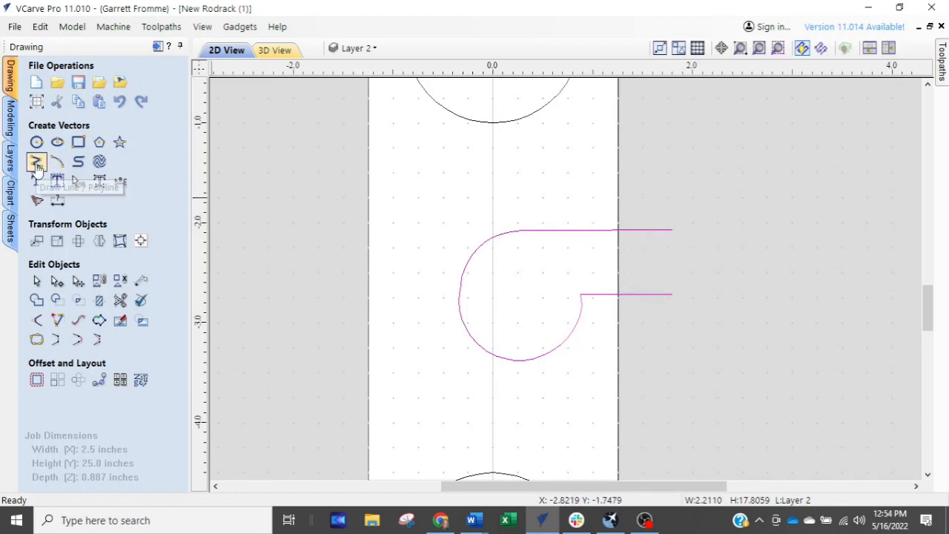
{"action": "key", "text": "ctrl"}
{"action": "key", "text": "ctrl"}
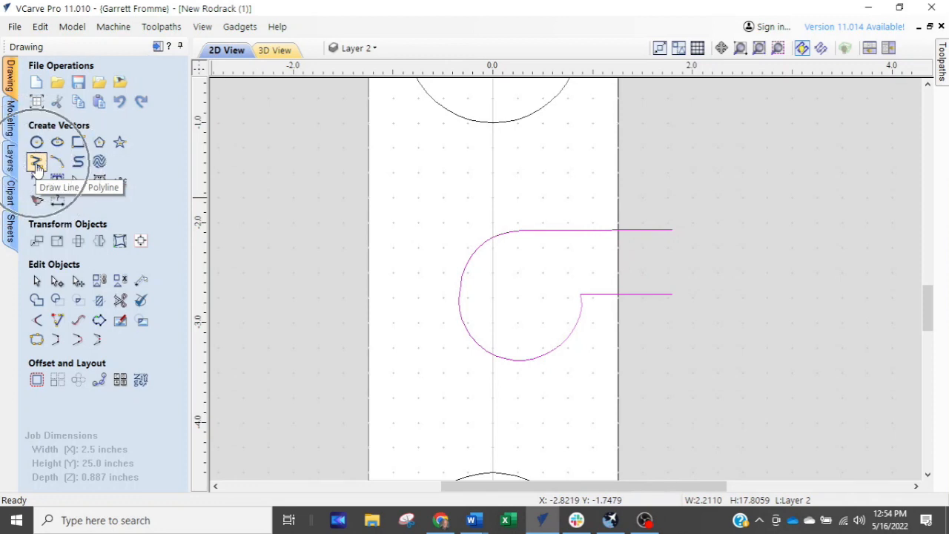
{"action": "key", "text": "ctrl"}
{"action": "key", "text": "ctrl"}
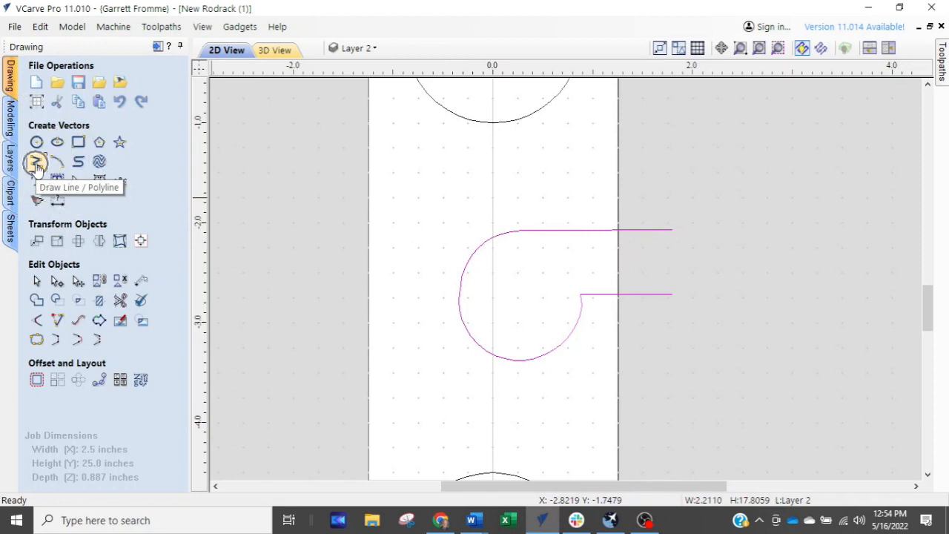
{"action": "left_click", "coordinate": [37, 162]}
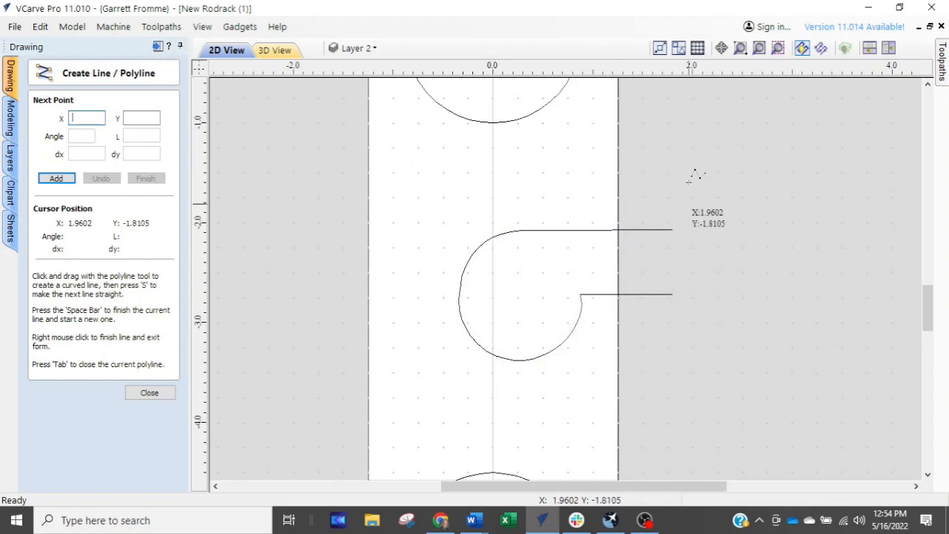
{"action": "key", "text": "ctrl"}
{"action": "key", "text": "ctrl"}
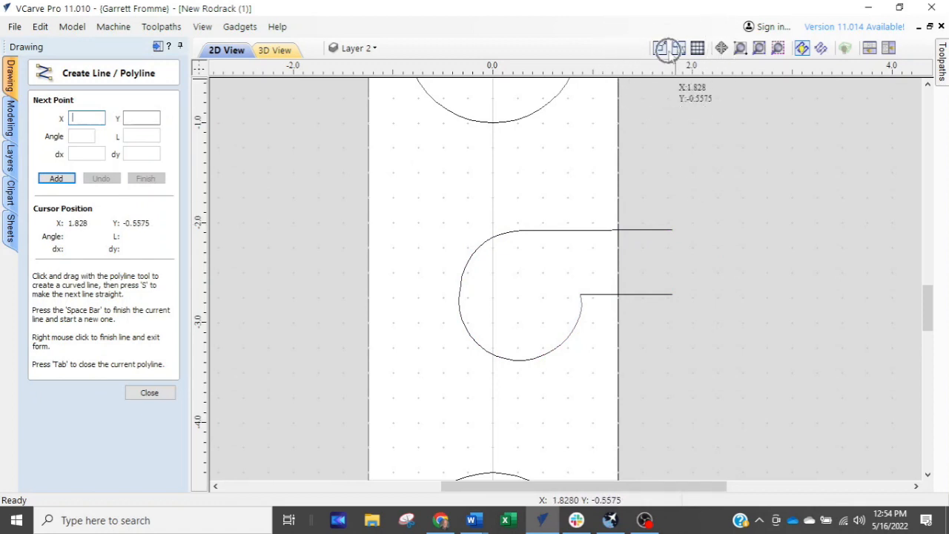
{"action": "left_click", "coordinate": [673, 230]}
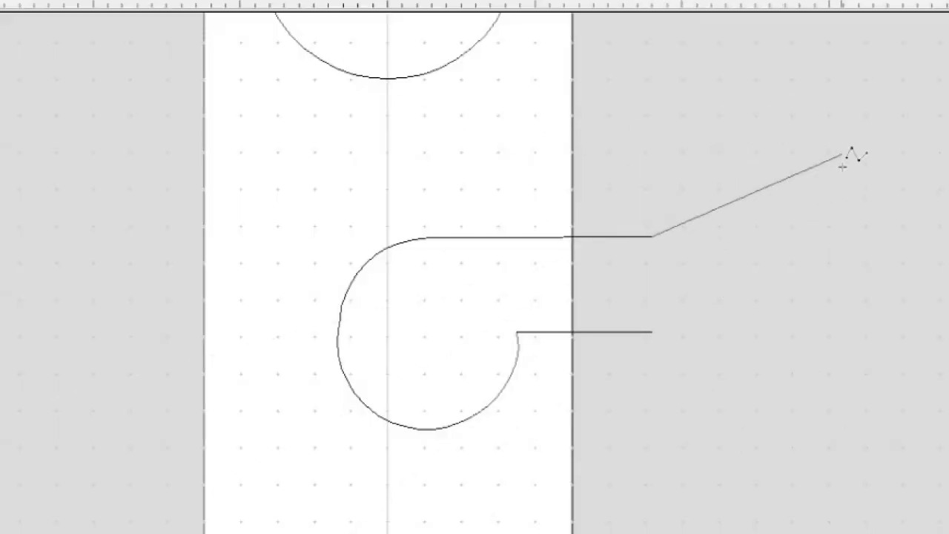
{"action": "left_click", "coordinate": [657, 333]}
{"action": "right_click", "coordinate": [824, 309]}
Draw a vertical line across the open end of the slot just above the board's centre, at about X 1.78, and finish that line.
{"action": "scroll", "coordinate": [744, 239], "scroll_direction": "down", "scroll_amount": 1}
{"action": "middle_click_drag", "start_coordinate": [771, 174], "coordinate": [738, 348]}
{"action": "middle_click_drag", "start_coordinate": [628, 170], "coordinate": [655, 299]}
{"action": "scroll", "coordinate": [659, 262], "scroll_direction": "up", "scroll_amount": 5}
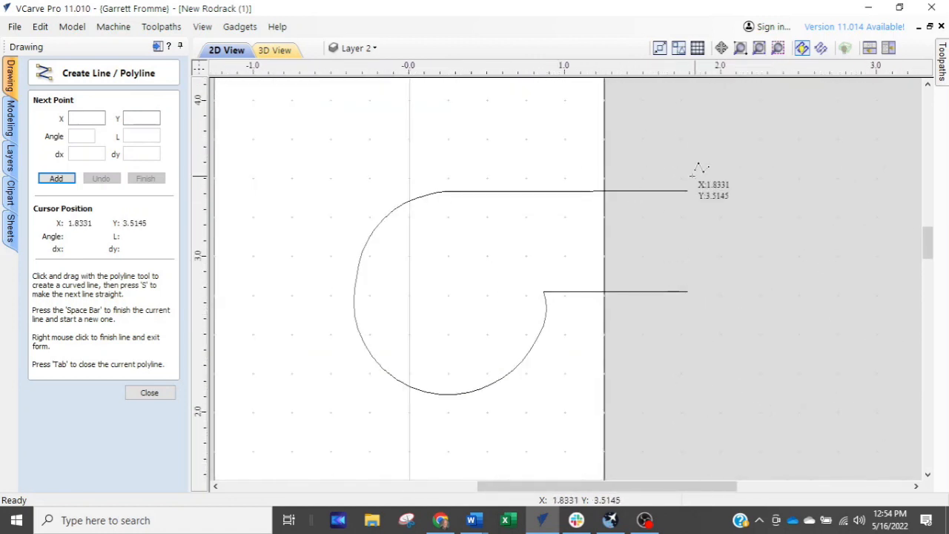
{"action": "left_click", "coordinate": [689, 192]}
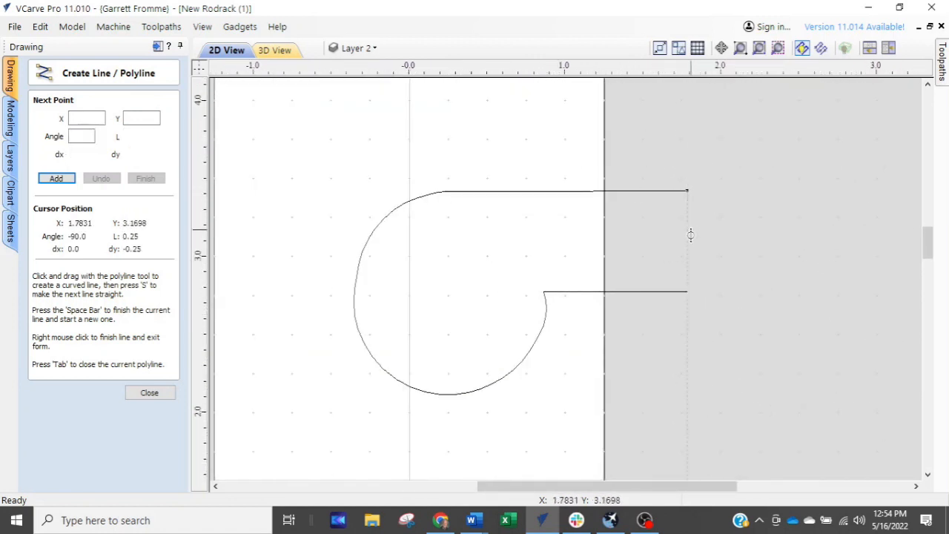
{"action": "left_click", "coordinate": [689, 292]}
{"action": "scroll", "coordinate": [691, 285], "scroll_direction": "down", "scroll_amount": 3}
{"action": "middle_click_drag", "start_coordinate": [729, 174], "coordinate": [723, 318]}
{"action": "key", "text": "space"}
Draw a line across the open end of the uppermost slot from about X 1.79, Y 8.90, finish it, and inspect its lower junction.
{"action": "middle_click_drag", "start_coordinate": [675, 169], "coordinate": [667, 319]}
{"action": "scroll", "coordinate": [654, 187], "scroll_direction": "up", "scroll_amount": 2}
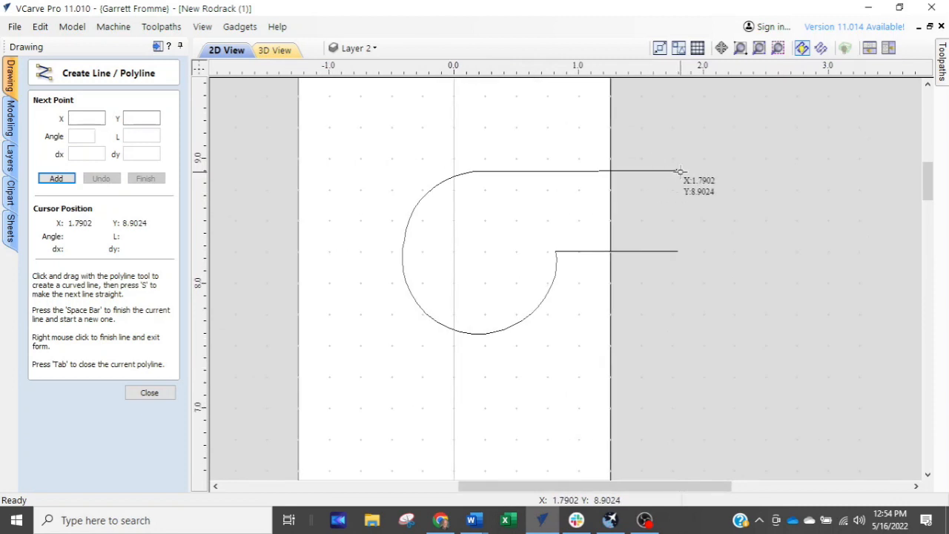
{"action": "left_click", "coordinate": [679, 171]}
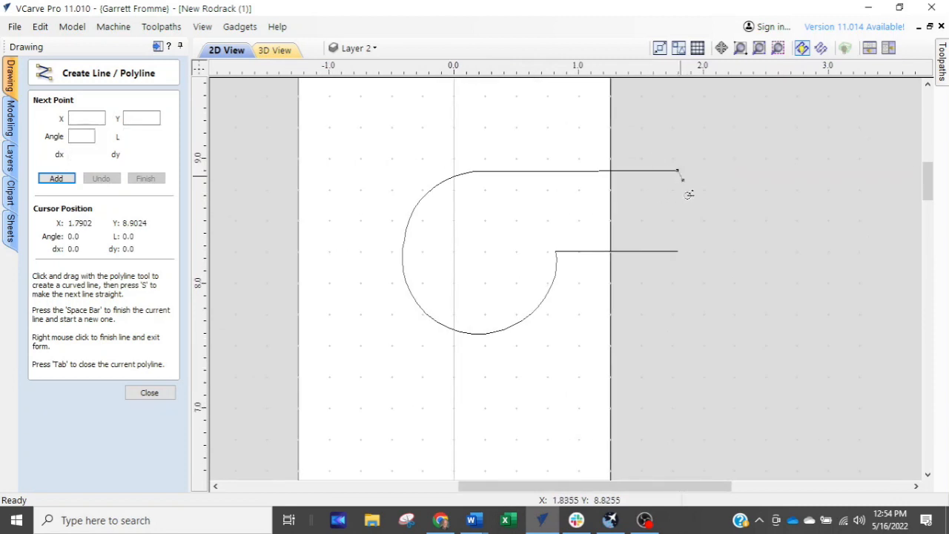
{"action": "left_click", "coordinate": [677, 251]}
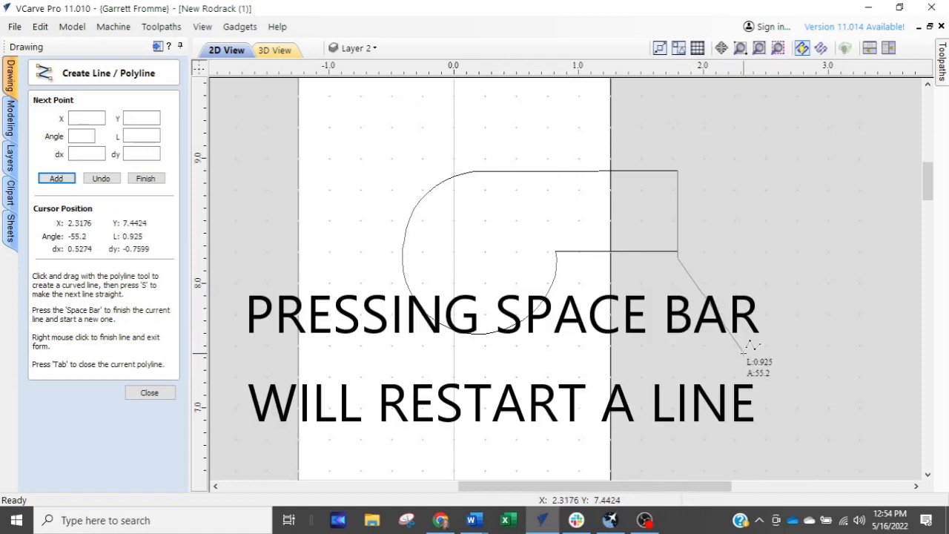
{"action": "key", "text": "space"}
{"action": "scroll", "coordinate": [690, 268], "scroll_direction": "up", "scroll_amount": 5}
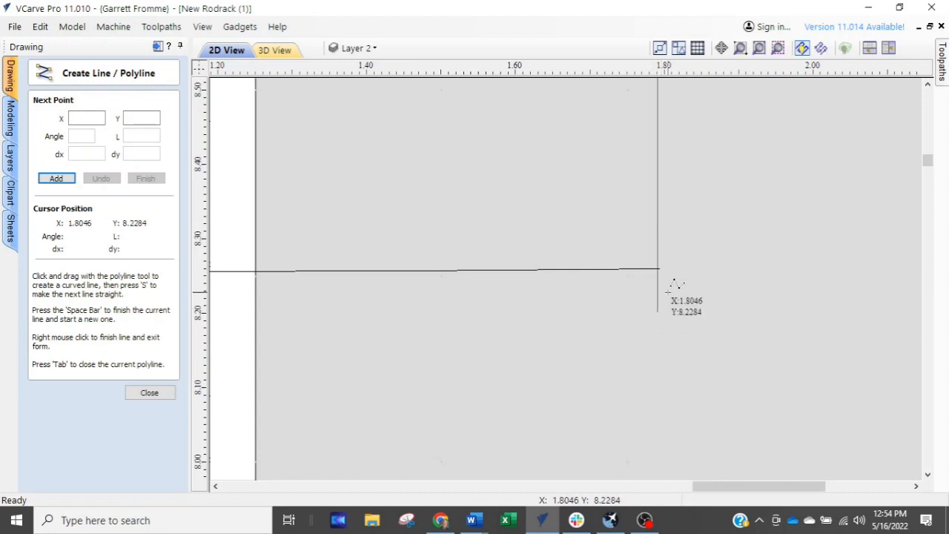
Finish the polyline and trim the closing line's overhang below the uppermost slot's lower edge.
{"action": "left_click", "coordinate": [157, 393]}
{"action": "left_click", "coordinate": [121, 300]}
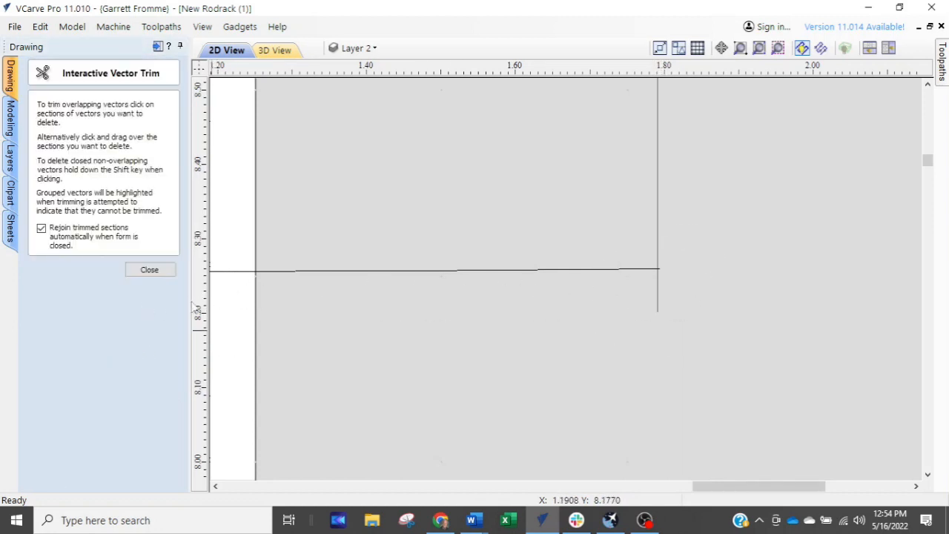
{"action": "left_click_drag", "start_coordinate": [617, 297], "coordinate": [682, 295]}
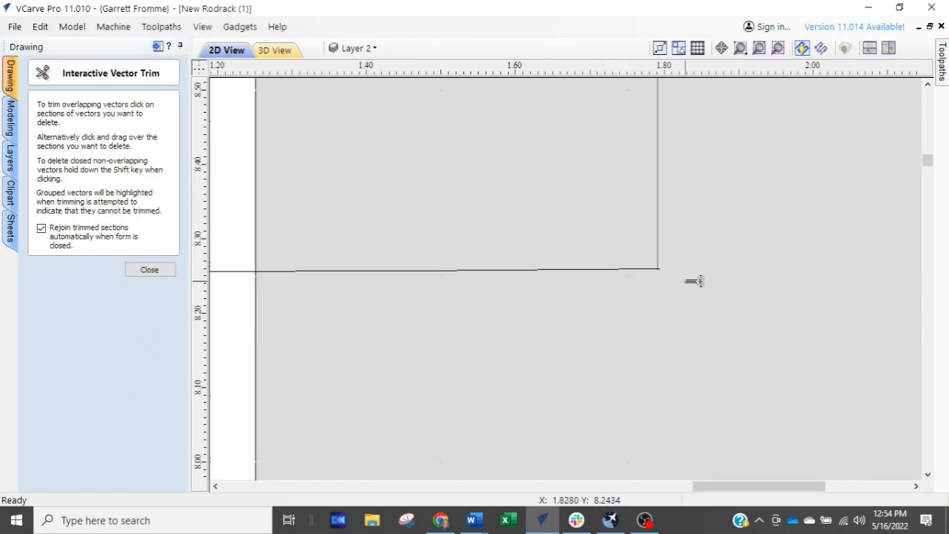
{"action": "scroll", "coordinate": [690, 273], "scroll_direction": "up", "scroll_amount": 5}
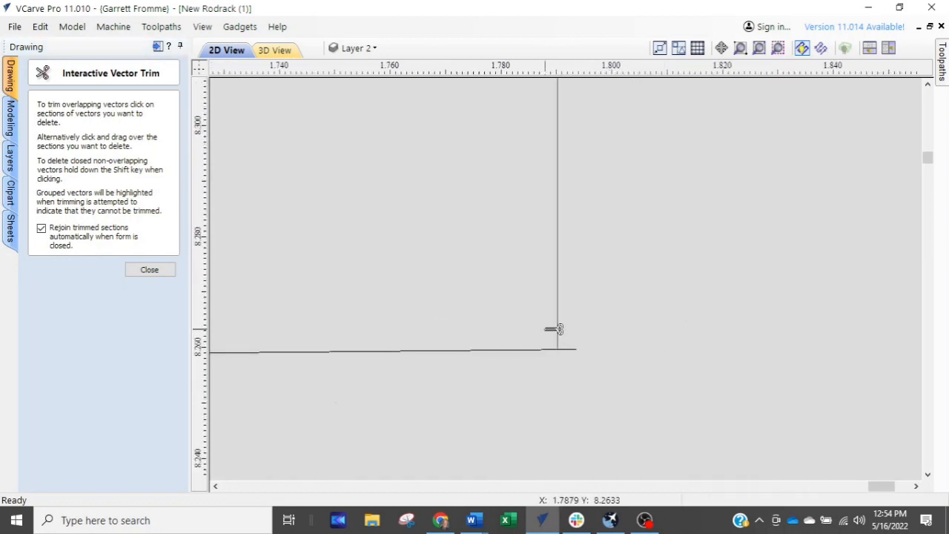
{"action": "key", "text": "Escape"}
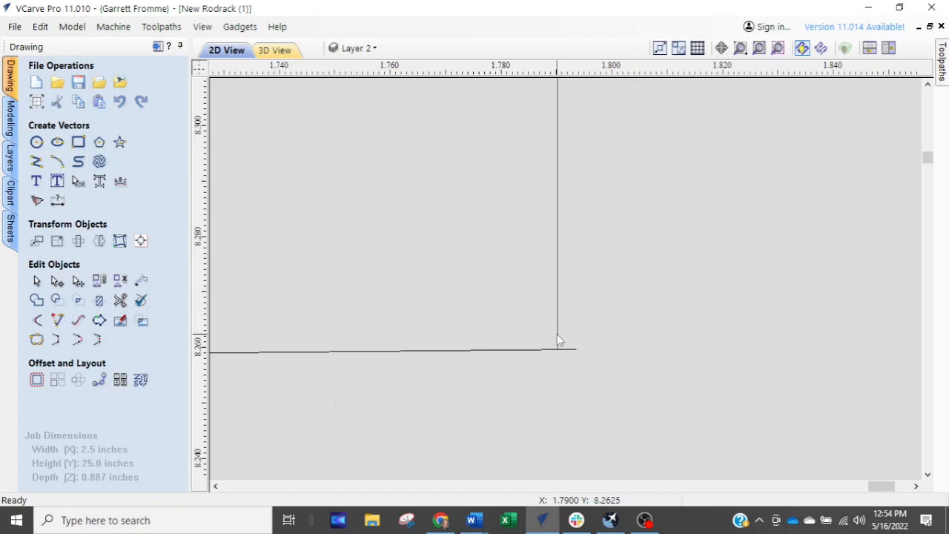
Move the closing line's lower end node onto the open end of the uppermost slot's lower edge, at about X 1.793.
{"action": "left_click", "coordinate": [557, 337]}
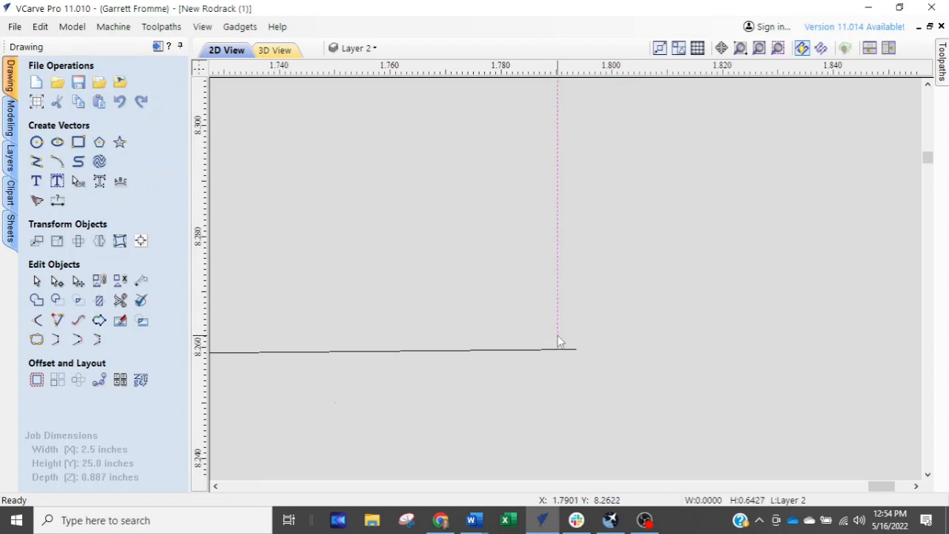
{"action": "key", "text": "n"}
{"action": "left_click_drag", "start_coordinate": [559, 349], "coordinate": [576, 349]}
{"action": "scroll", "coordinate": [550, 378], "scroll_direction": "down", "scroll_amount": 6}
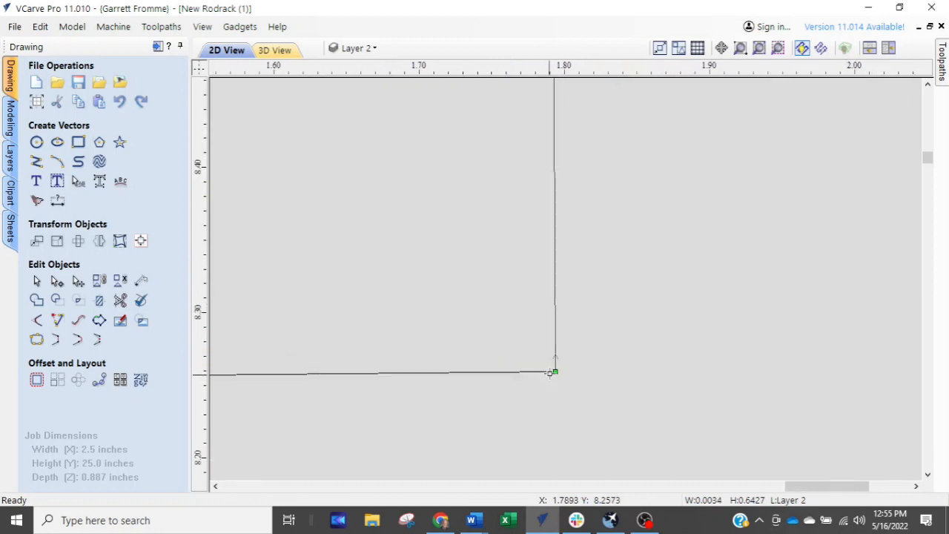
Draw a straight line joining the two open ends of the lowest hook-shaped slot at about X 1.79, and finish that line.
{"action": "scroll", "coordinate": [552, 375], "scroll_direction": "down", "scroll_amount": 4}
{"action": "scroll", "coordinate": [572, 201], "scroll_direction": "up", "scroll_amount": 5}
{"action": "scroll", "coordinate": [549, 225], "scroll_direction": "down", "scroll_amount": 6}
{"action": "scroll", "coordinate": [627, 373], "scroll_direction": "down", "scroll_amount": 4}
{"action": "middle_click_drag", "start_coordinate": [644, 390], "coordinate": [650, 97]}
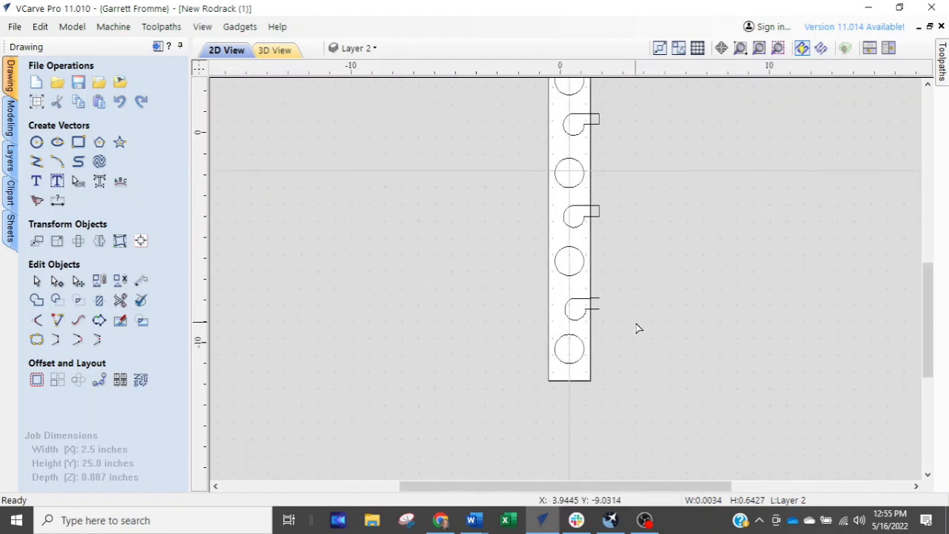
{"action": "scroll", "coordinate": [593, 315], "scroll_direction": "up", "scroll_amount": 3}
{"action": "scroll", "coordinate": [620, 253], "scroll_direction": "up", "scroll_amount": 3}
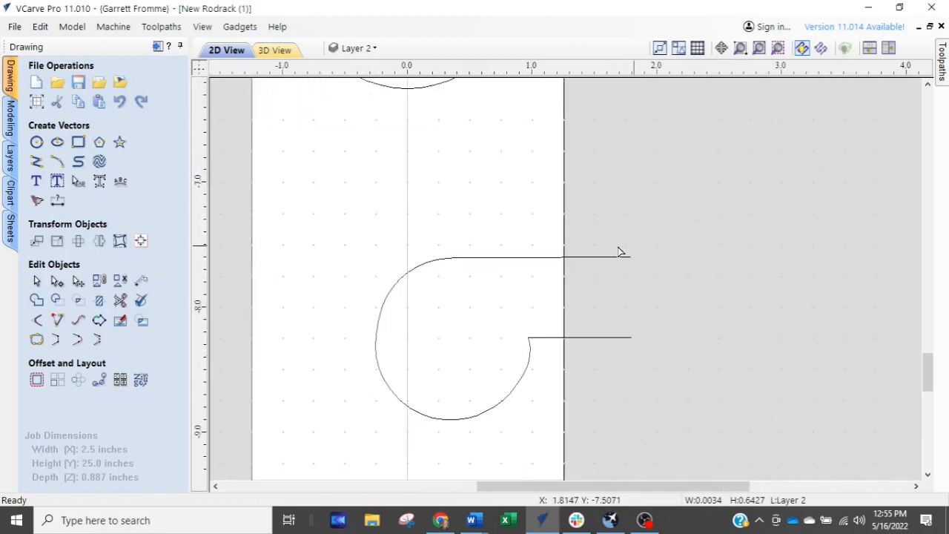
{"action": "left_click", "coordinate": [36, 161]}
{"action": "scroll", "coordinate": [656, 259], "scroll_direction": "up", "scroll_amount": 3}
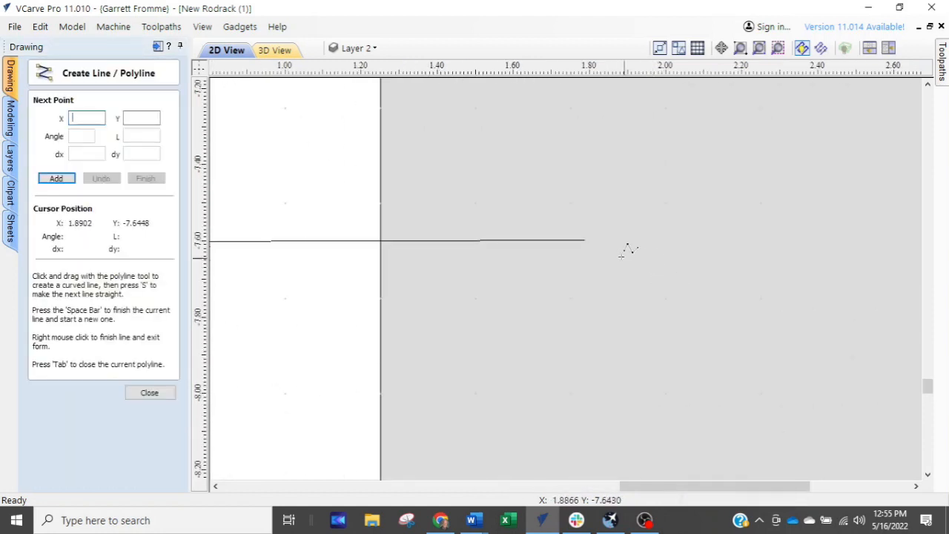
{"action": "left_click", "coordinate": [583, 239]}
{"action": "middle_click_drag", "start_coordinate": [679, 315], "coordinate": [754, 12]}
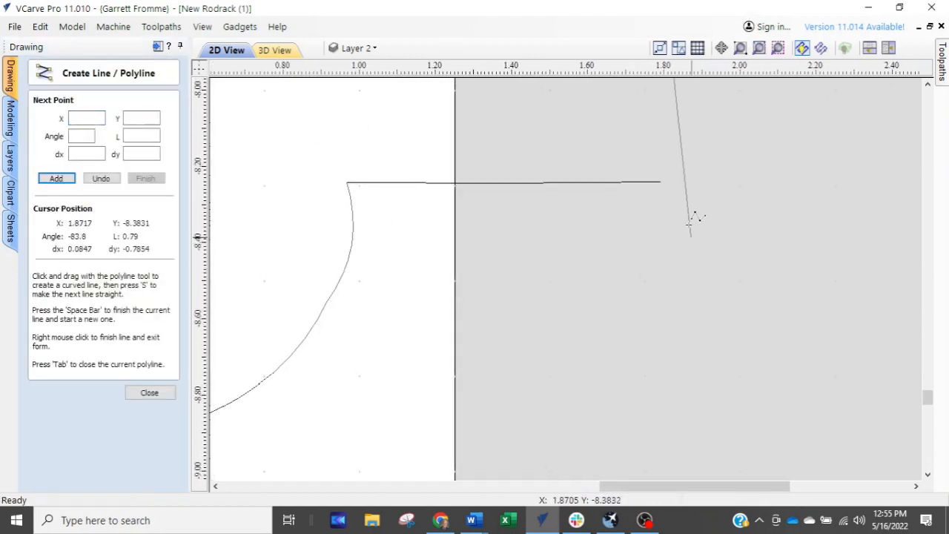
{"action": "left_click", "coordinate": [660, 181]}
{"action": "key", "text": "space"}
{"action": "middle_click_drag", "start_coordinate": [716, 166], "coordinate": [642, 435]}
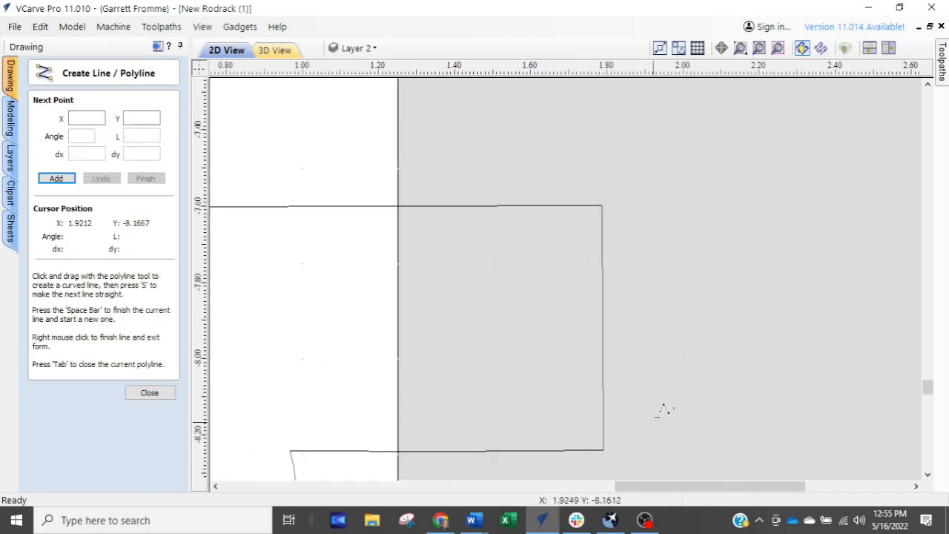
{"action": "scroll", "coordinate": [697, 345], "scroll_direction": "down", "scroll_amount": 6}
{"action": "middle_click_drag", "start_coordinate": [729, 199], "coordinate": [700, 474]}
{"action": "scroll", "coordinate": [700, 338], "scroll_direction": "down", "scroll_amount": 8}
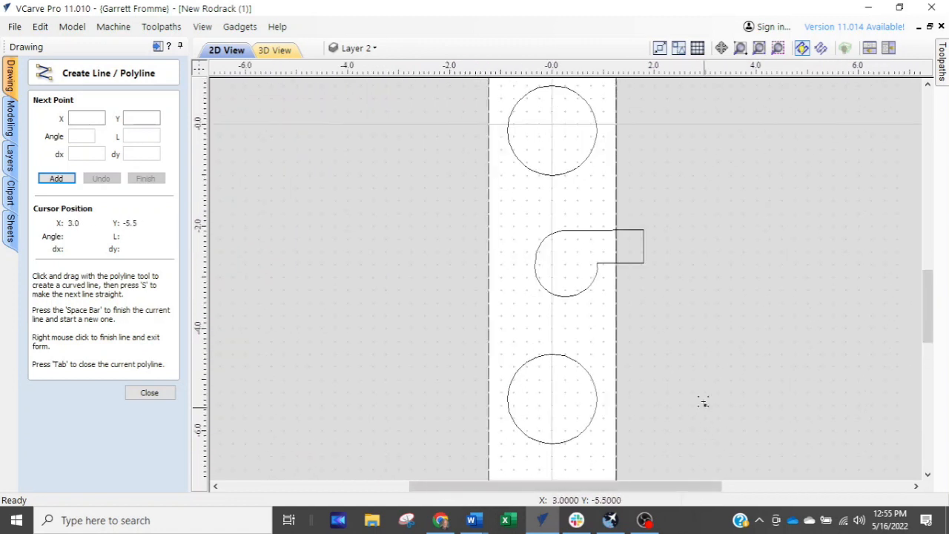
{"action": "right_click", "coordinate": [700, 339]}
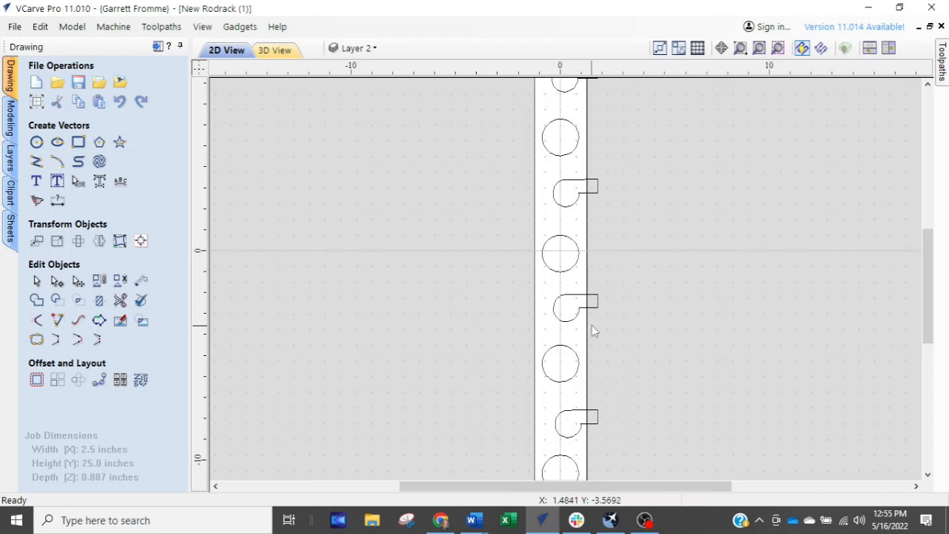
Switch to the toolpath tools and select all the hook-shaped slot outlines together with their closing lines.
{"action": "scroll", "coordinate": [591, 325], "scroll_direction": "up", "scroll_amount": 4}
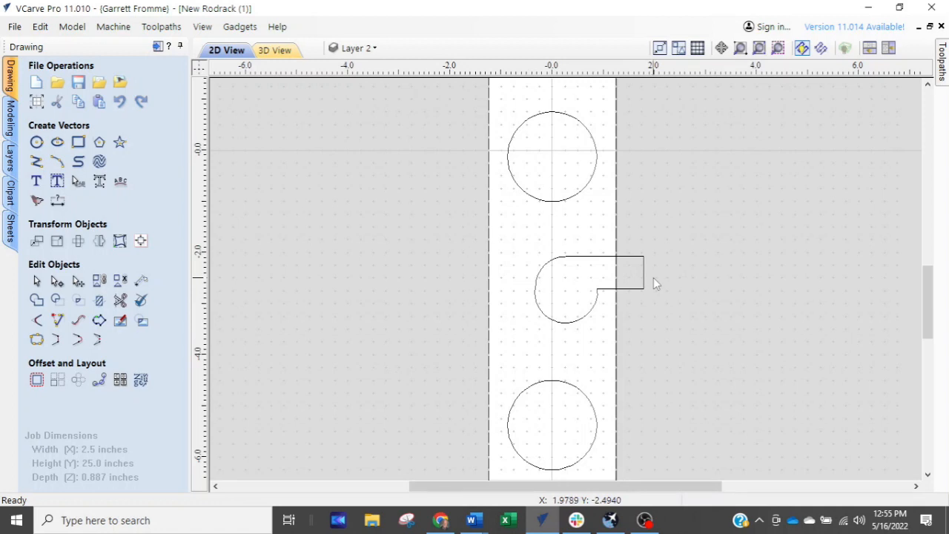
{"action": "left_click", "coordinate": [158, 47]}
{"action": "scroll", "coordinate": [526, 328], "scroll_direction": "down", "scroll_amount": 4}
{"action": "left_click_drag", "start_coordinate": [422, 118], "coordinate": [408, 434]}
Examine how the closing line meets the upper and lower edges of the selected slot just above the board's centre.
{"action": "scroll", "coordinate": [444, 185], "scroll_direction": "up", "scroll_amount": 4}
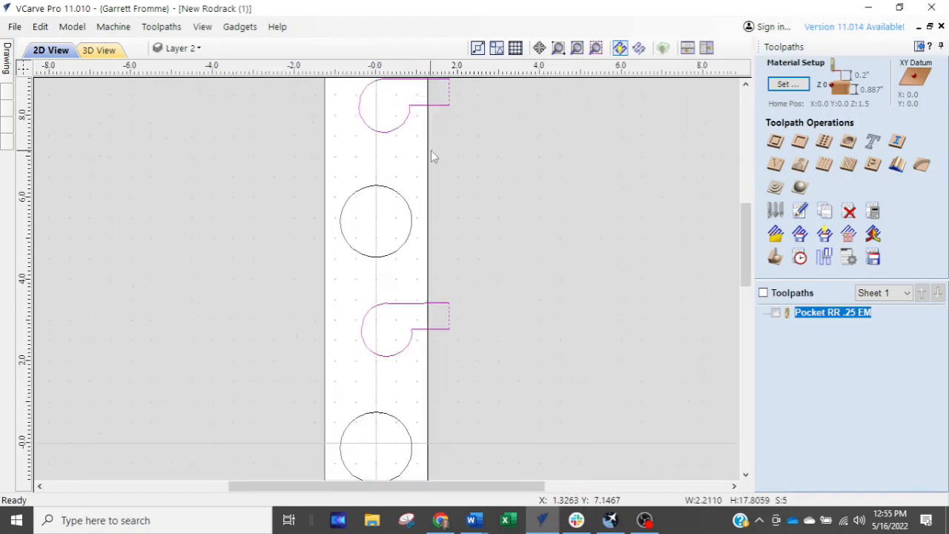
{"action": "scroll", "coordinate": [406, 361], "scroll_direction": "up", "scroll_amount": 3}
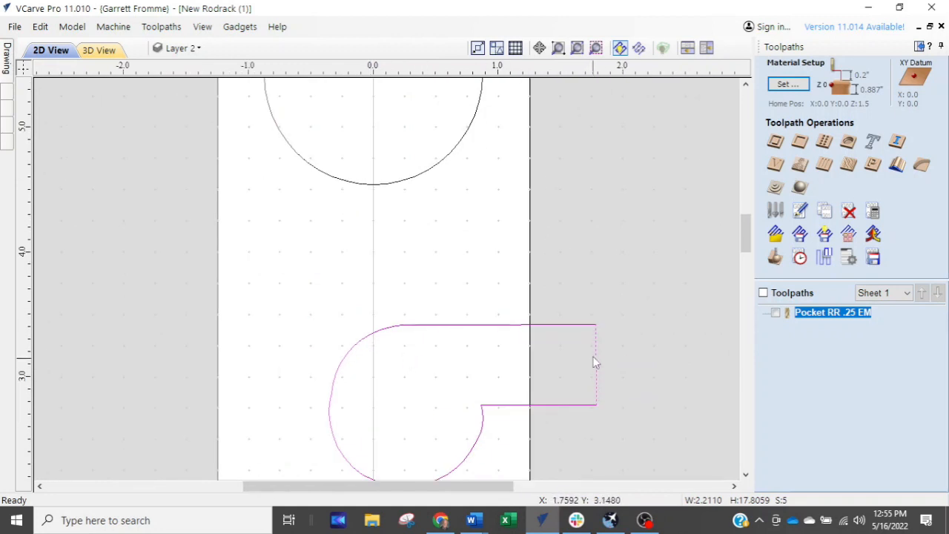
{"action": "scroll", "coordinate": [639, 351], "scroll_direction": "up", "scroll_amount": 2}
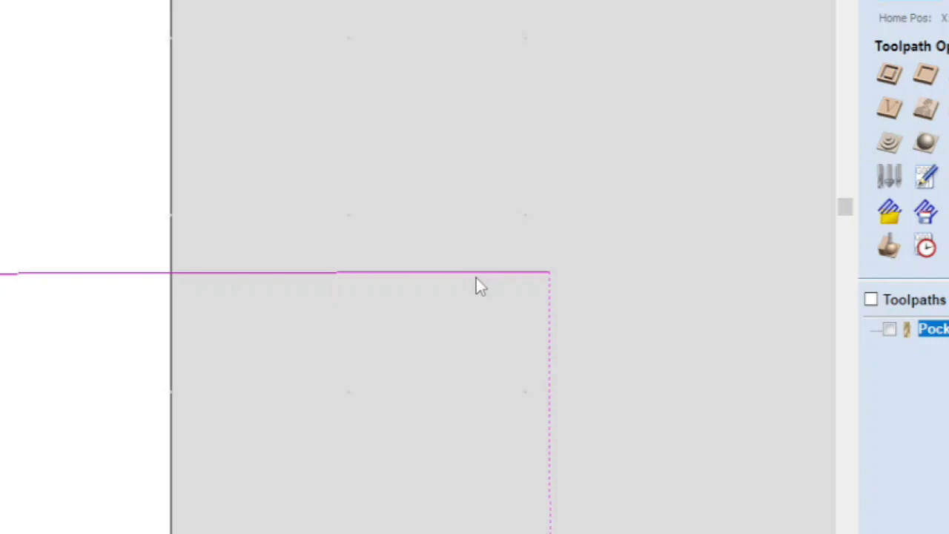
{"action": "left_click", "coordinate": [476, 285]}
{"action": "left_click", "coordinate": [552, 386]}
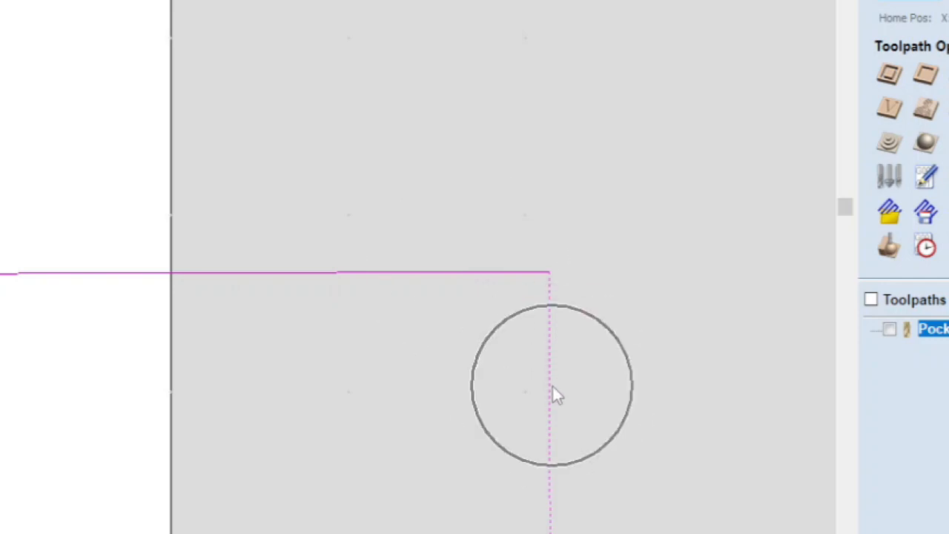
{"action": "scroll", "coordinate": [549, 386], "scroll_direction": "down", "scroll_amount": 3}
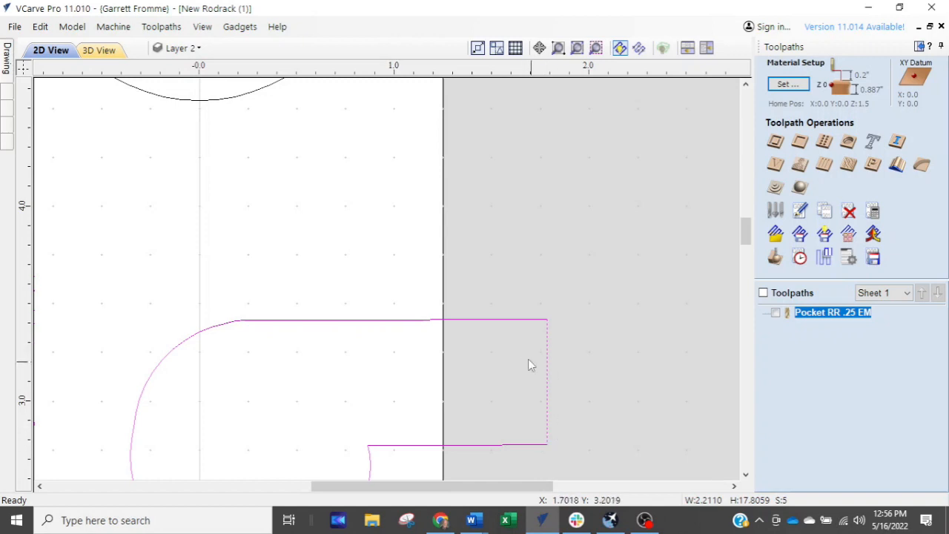
{"action": "key", "text": "ctrl"}
{"action": "key", "text": "ctrl"}
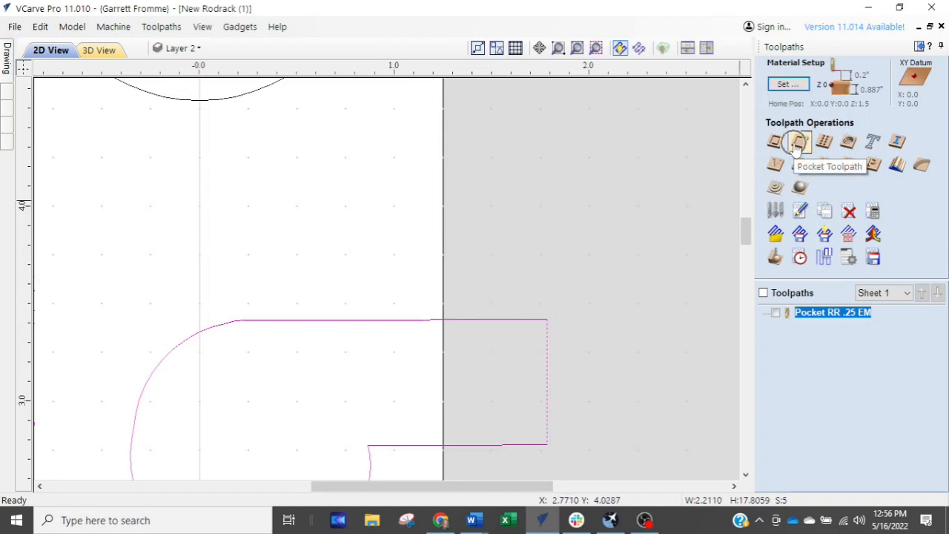
Start a pocket toolpath for the selected slots and replace its 1-inch surfacing bit with the 3/16-inch down cut end mill.
{"action": "left_click", "coordinate": [799, 143]}
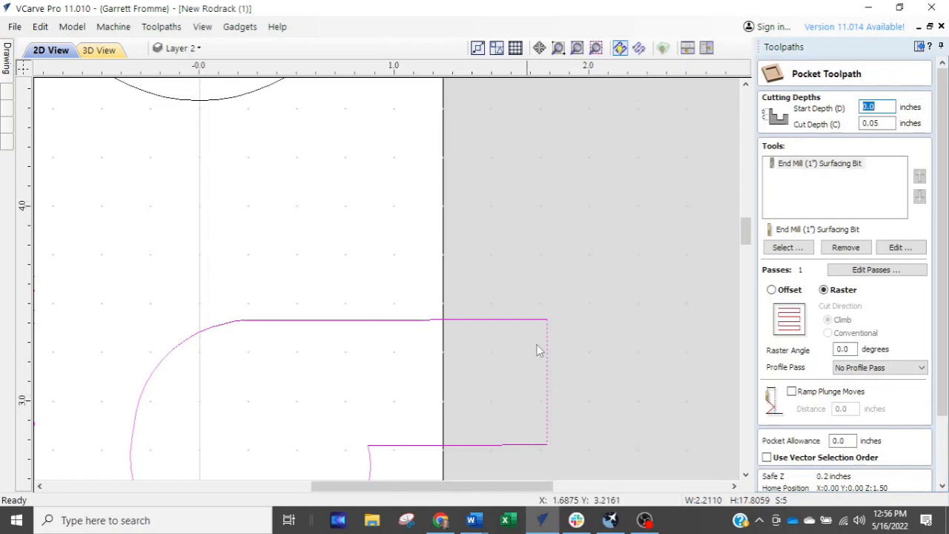
{"action": "left_click", "coordinate": [842, 165]}
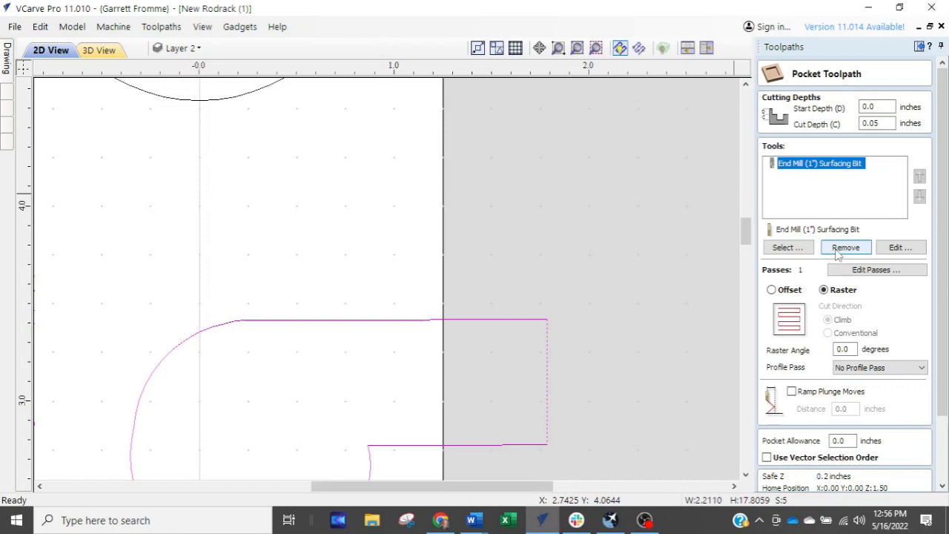
{"action": "left_click", "coordinate": [845, 248]}
{"action": "left_click", "coordinate": [782, 248]}
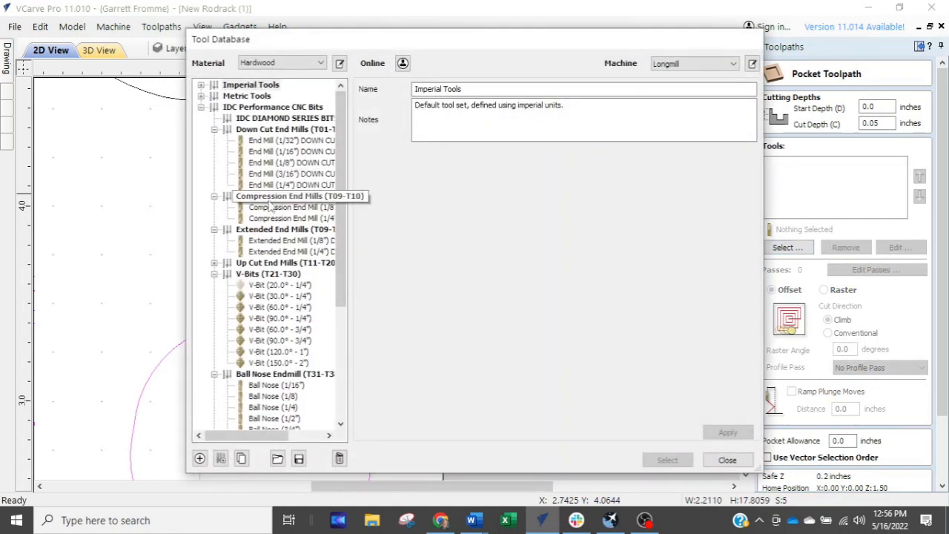
{"action": "left_click", "coordinate": [280, 177]}
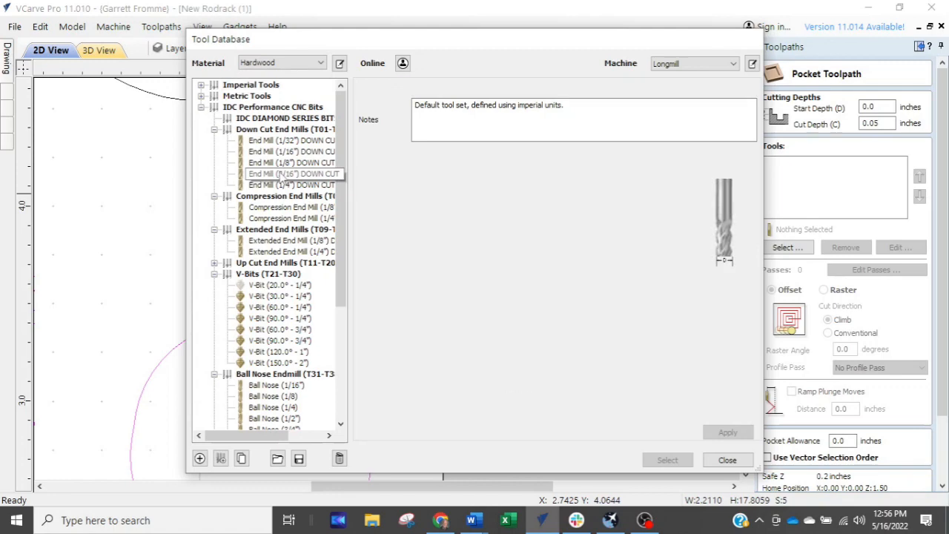
{"action": "left_click", "coordinate": [667, 459]}
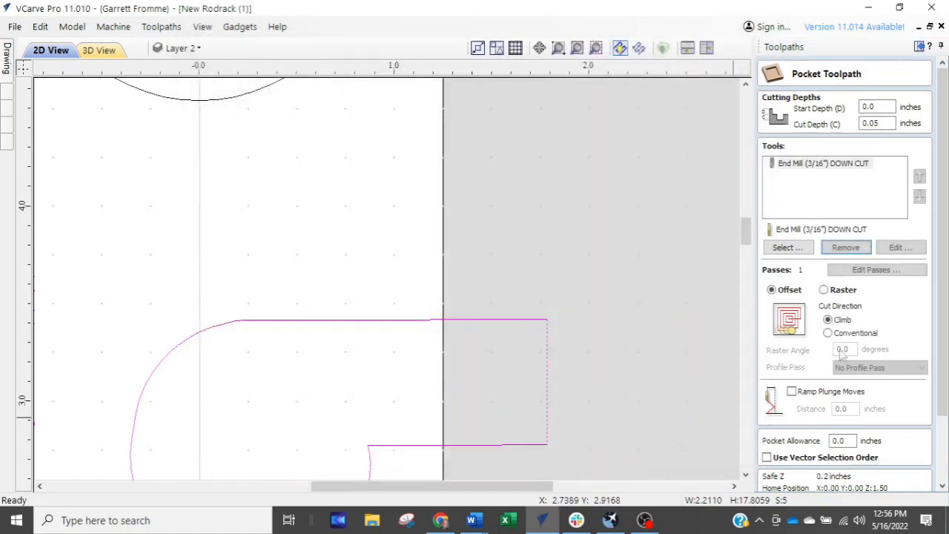
Try to calculate the pocket toolpath for the selected slot outlines and dismiss the alerts.
{"action": "scroll", "coordinate": [937, 274], "scroll_direction": "down", "scroll_amount": 3}
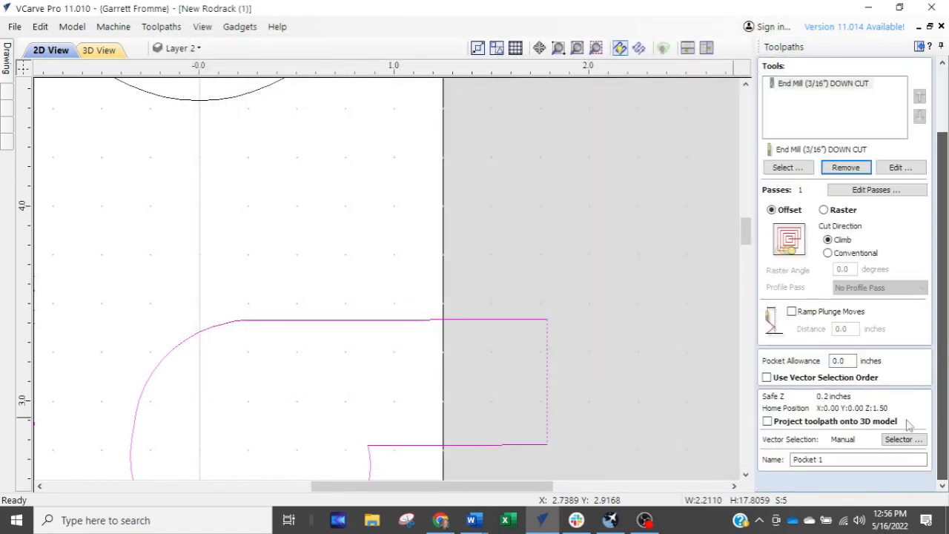
{"action": "left_click", "coordinate": [781, 482]}
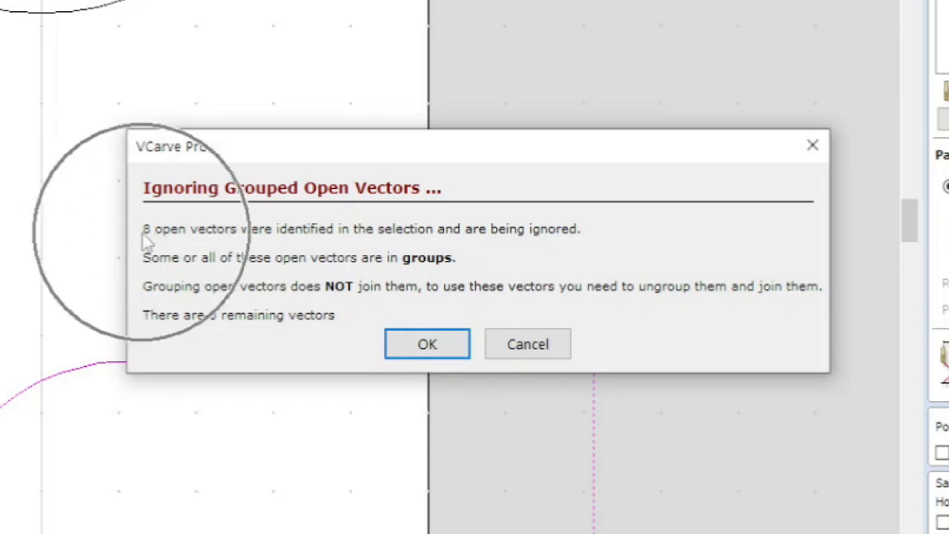
{"action": "left_click", "coordinate": [523, 350]}
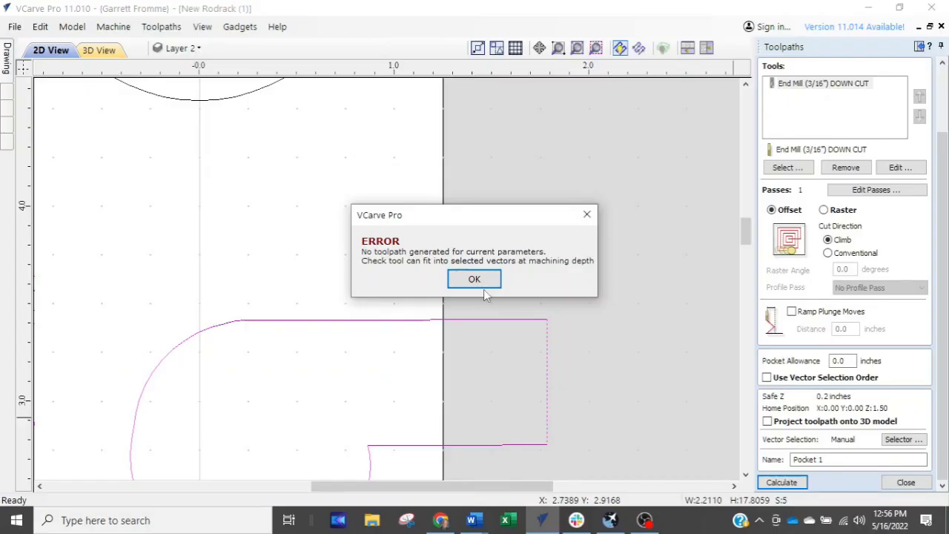
{"action": "left_click", "coordinate": [477, 296]}
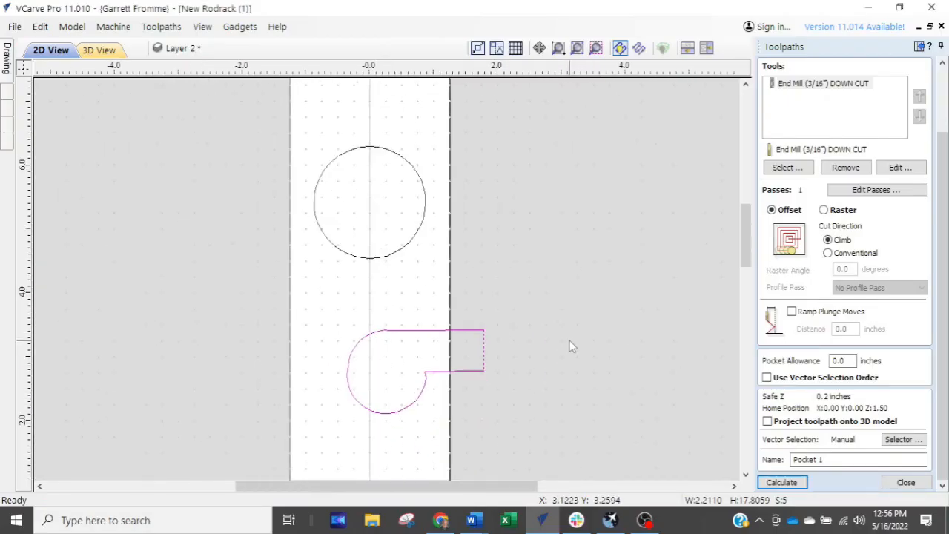
Look over the selected slot outlines along the board and close the pocket toolpath setup.
{"action": "scroll", "coordinate": [571, 341], "scroll_direction": "down", "scroll_amount": 3}
{"action": "scroll", "coordinate": [420, 387], "scroll_direction": "up", "scroll_amount": 1}
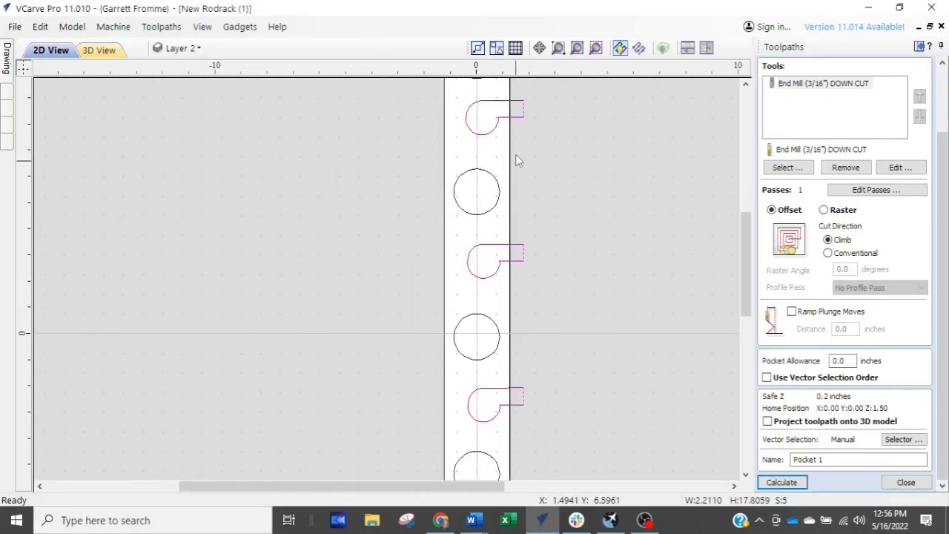
{"action": "left_click", "coordinate": [521, 124]}
{"action": "middle_click_drag", "start_coordinate": [496, 393], "coordinate": [542, 226]}
{"action": "key", "text": "ctrl"}
{"action": "middle_click_drag", "start_coordinate": [621, 273], "coordinate": [607, 403]}
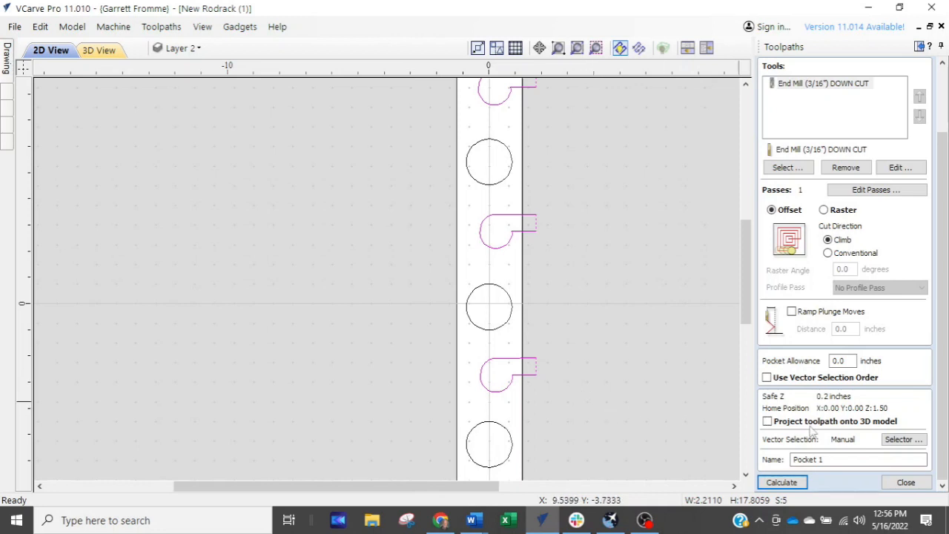
{"action": "left_click", "coordinate": [903, 483]}
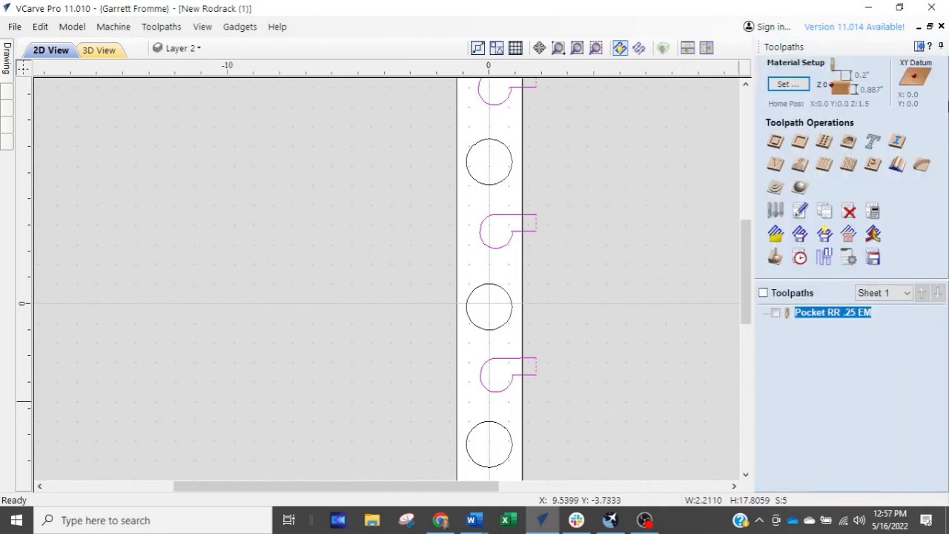
Return to the drawing tools and deselect the slot outlines.
{"action": "left_click", "coordinate": [918, 47]}
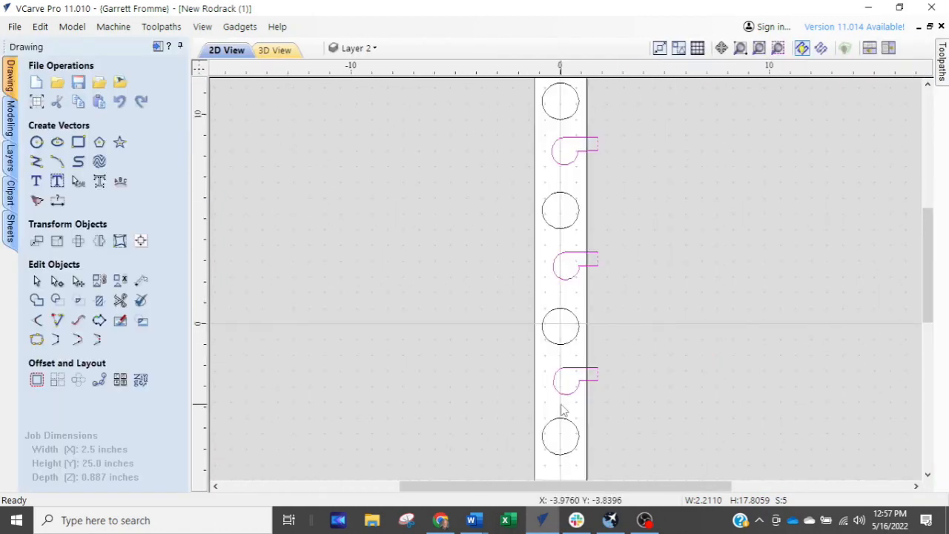
{"action": "scroll", "coordinate": [656, 316], "scroll_direction": "down", "scroll_amount": 1}
{"action": "left_click", "coordinate": [656, 317]}
{"action": "key", "text": "ctrl"}
{"action": "key", "text": "ctrl"}
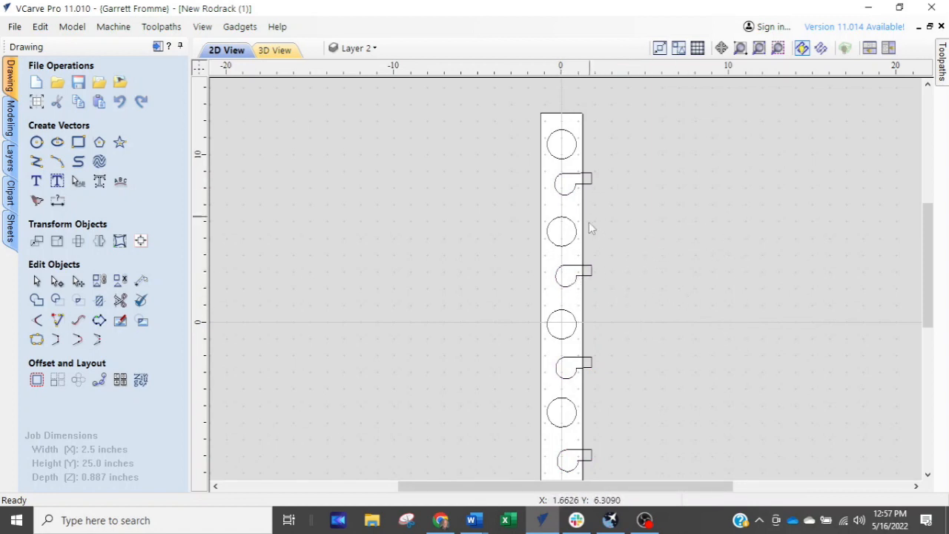
{"action": "scroll", "coordinate": [572, 459], "scroll_direction": "up", "scroll_amount": 1}
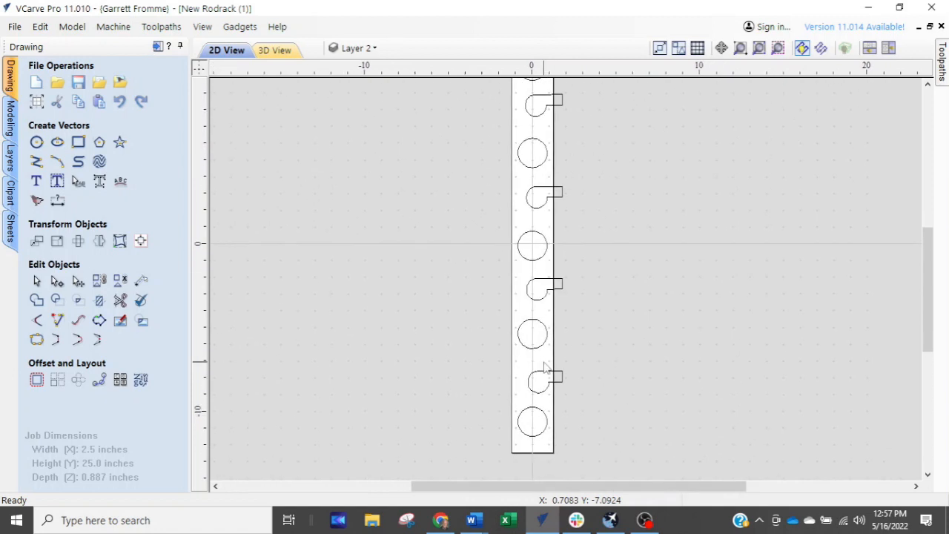
Delete the vertical line closing the open end of the lowest hook-shaped slot.
{"action": "scroll", "coordinate": [596, 400], "scroll_direction": "up", "scroll_amount": 3}
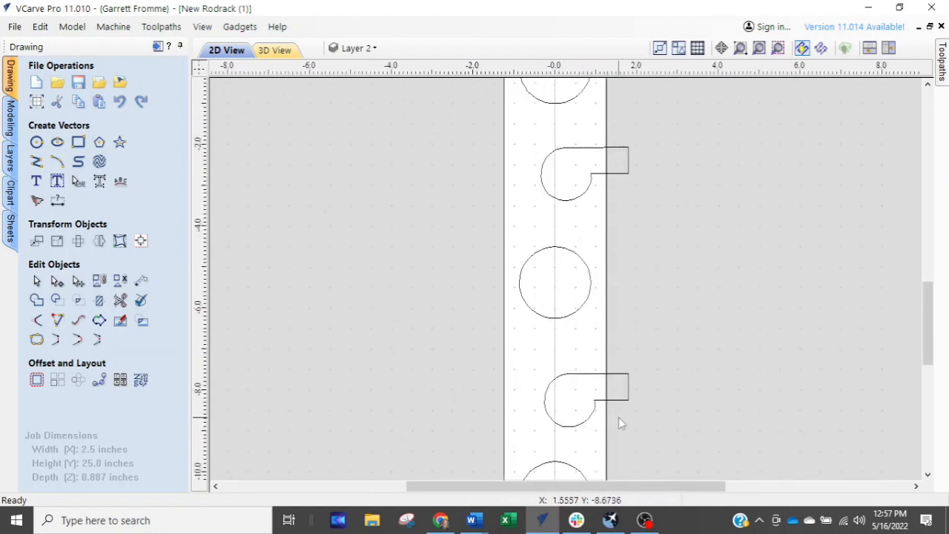
{"action": "scroll", "coordinate": [619, 411], "scroll_direction": "up", "scroll_amount": 3}
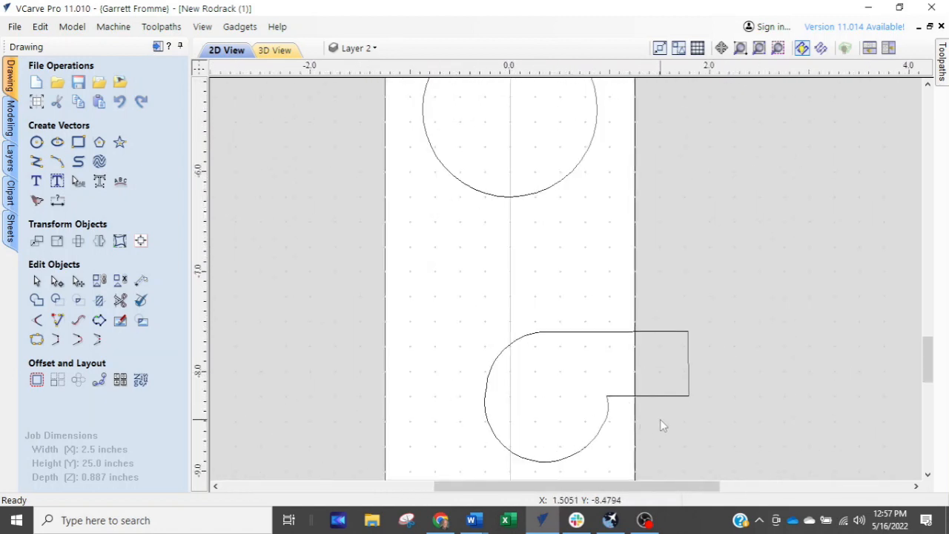
{"action": "left_click_drag", "start_coordinate": [700, 366], "coordinate": [664, 378]}
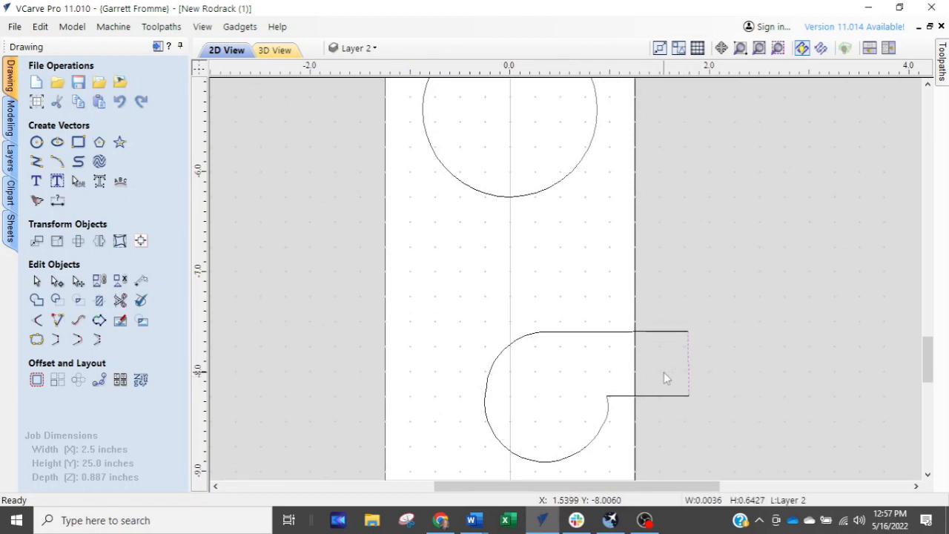
{"action": "key", "text": "Escape"}
Examine the closing lines at the ends of the three remaining hook-shaped slots.
{"action": "scroll", "coordinate": [720, 214], "scroll_direction": "down", "scroll_amount": 3}
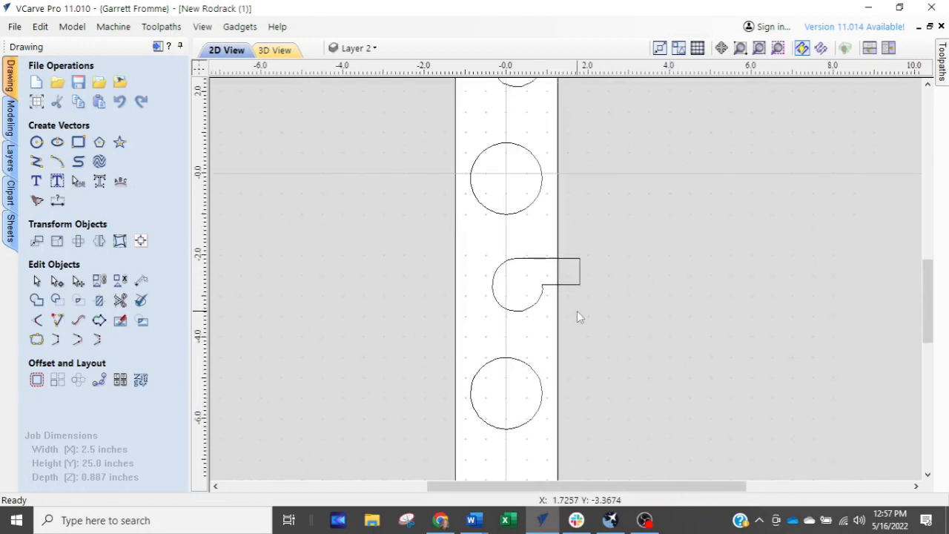
{"action": "scroll", "coordinate": [579, 317], "scroll_direction": "down", "scroll_amount": 3}
{"action": "scroll", "coordinate": [582, 312], "scroll_direction": "up", "scroll_amount": 2}
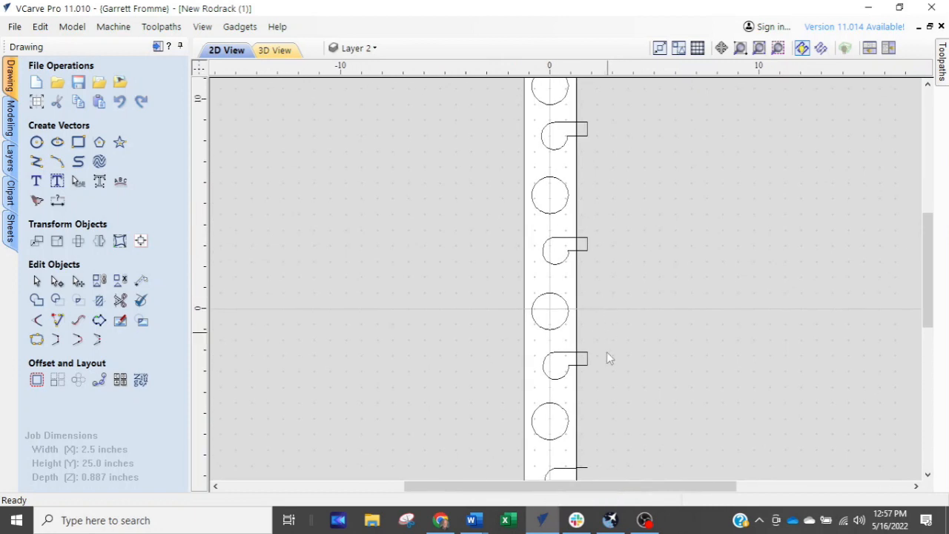
{"action": "scroll", "coordinate": [587, 386], "scroll_direction": "up", "scroll_amount": 2}
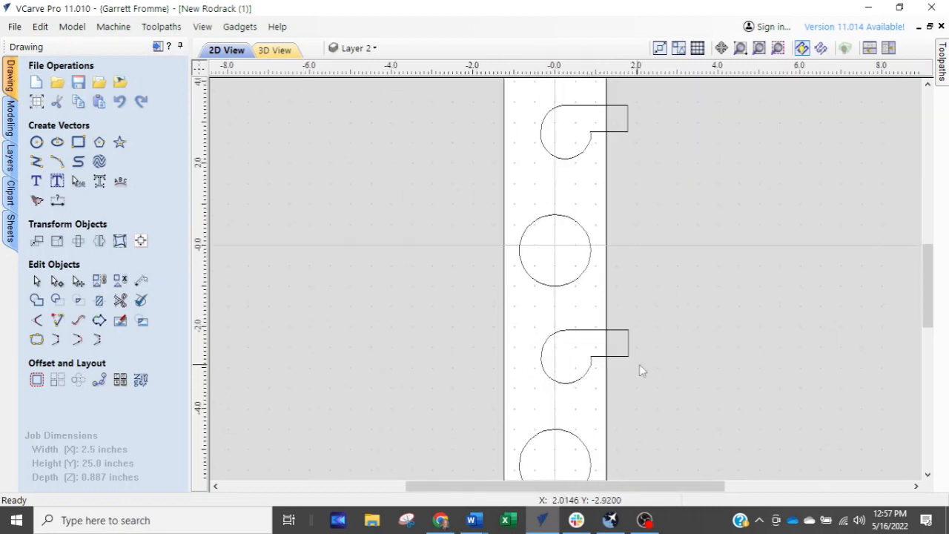
{"action": "left_click", "coordinate": [620, 368]}
{"action": "left_click", "coordinate": [627, 354]}
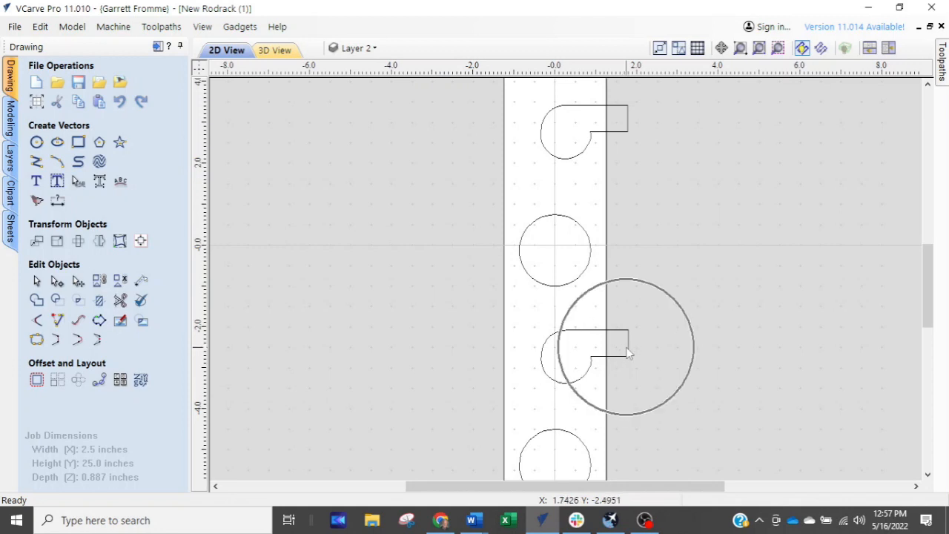
{"action": "key", "text": "ctrl"}
{"action": "scroll", "coordinate": [616, 364], "scroll_direction": "up", "scroll_amount": 1}
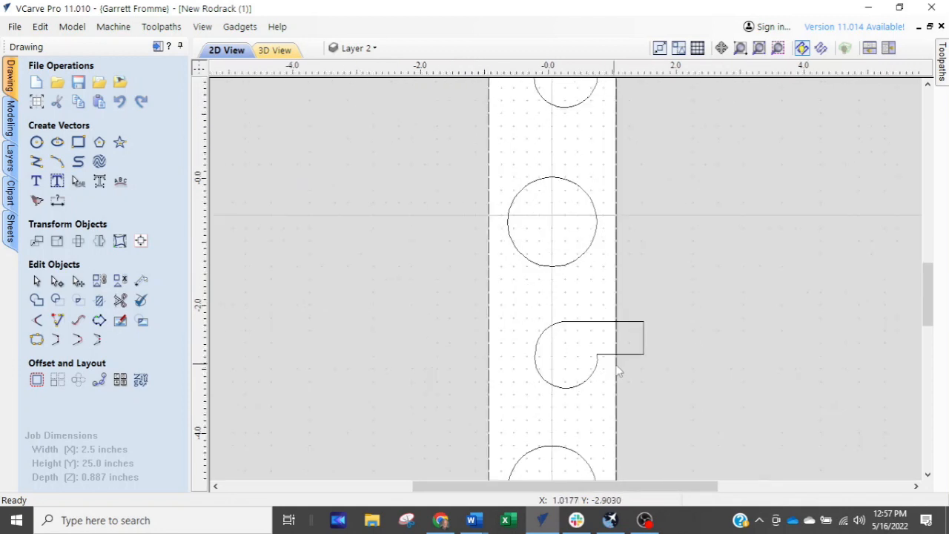
{"action": "scroll", "coordinate": [619, 371], "scroll_direction": "up", "scroll_amount": 4}
{"action": "key", "text": "ctrl"}
{"action": "scroll", "coordinate": [670, 366], "scroll_direction": "down", "scroll_amount": 1}
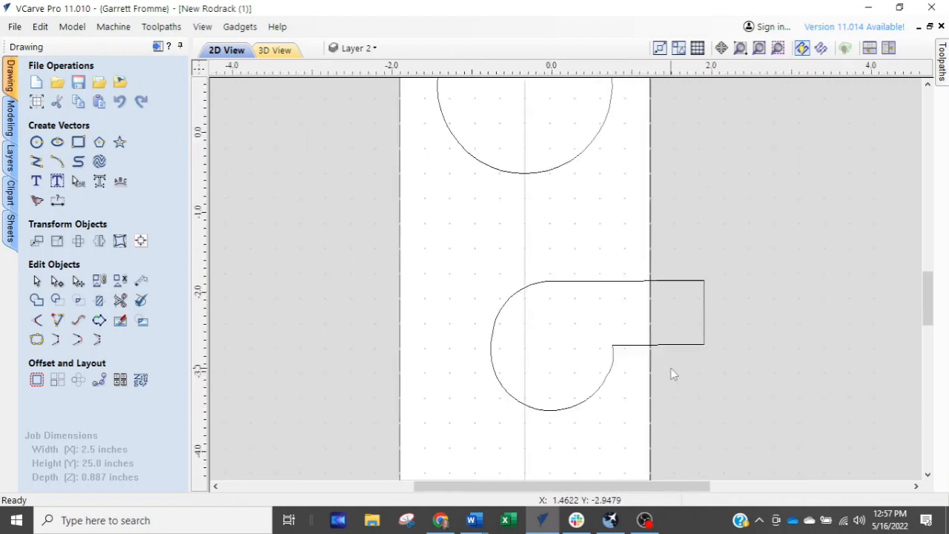
{"action": "scroll", "coordinate": [670, 368], "scroll_direction": "down", "scroll_amount": 4}
{"action": "middle_click_drag", "start_coordinate": [669, 414], "coordinate": [667, 421]}
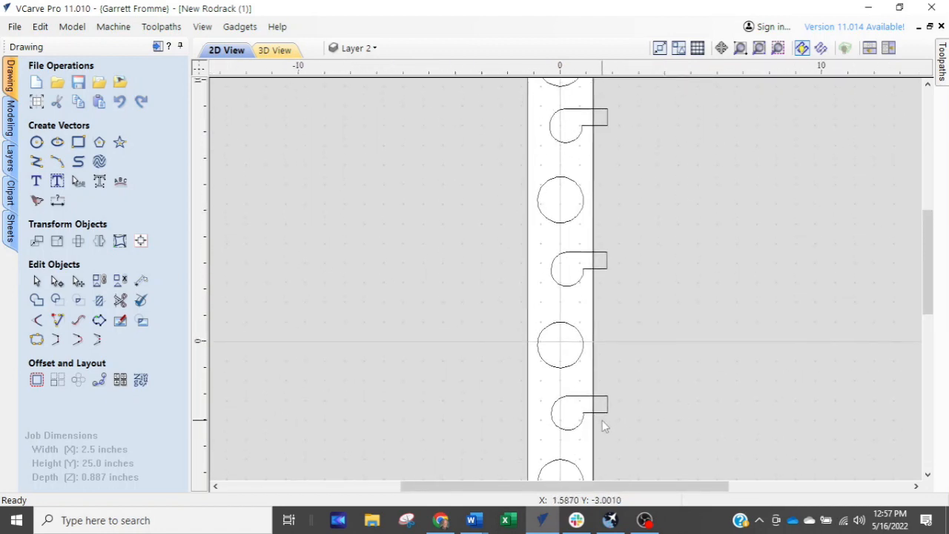
Select the vertical closing lines of the three remaining hook-shaped slots together and delete them.
{"action": "left_click_drag", "start_coordinate": [602, 419], "coordinate": [604, 328]}
{"action": "left_click_drag", "start_coordinate": [625, 95], "coordinate": [624, 96]}
{"action": "left_click_drag", "start_coordinate": [623, 96], "coordinate": [624, 95]}
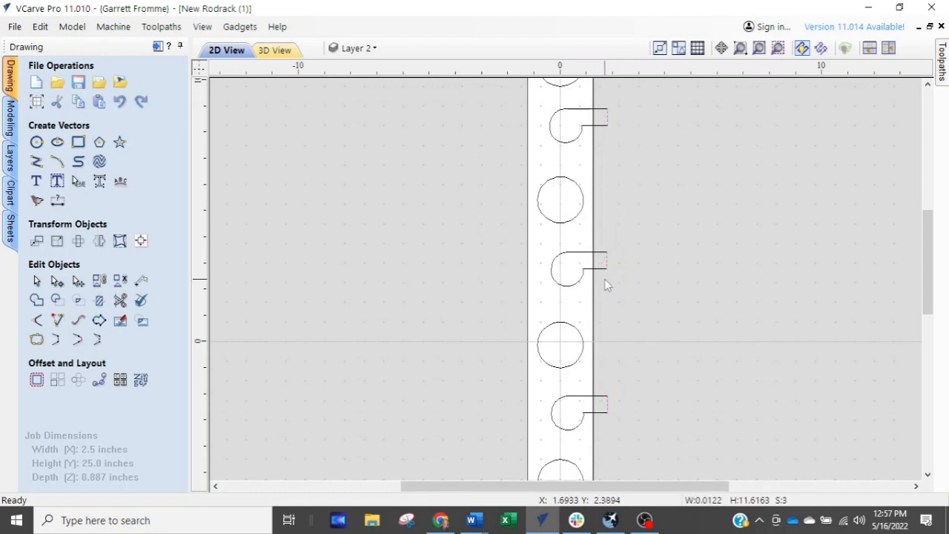
{"action": "scroll", "coordinate": [605, 278], "scroll_direction": "up", "scroll_amount": 3}
{"action": "scroll", "coordinate": [680, 248], "scroll_direction": "down", "scroll_amount": 1}
{"action": "scroll", "coordinate": [669, 226], "scroll_direction": "down", "scroll_amount": 2}
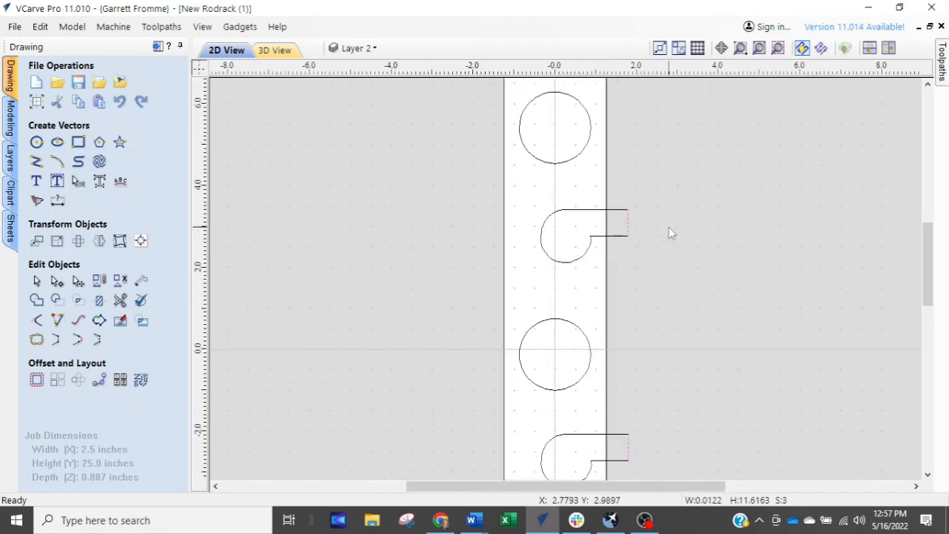
{"action": "scroll", "coordinate": [665, 228], "scroll_direction": "down", "scroll_amount": 2}
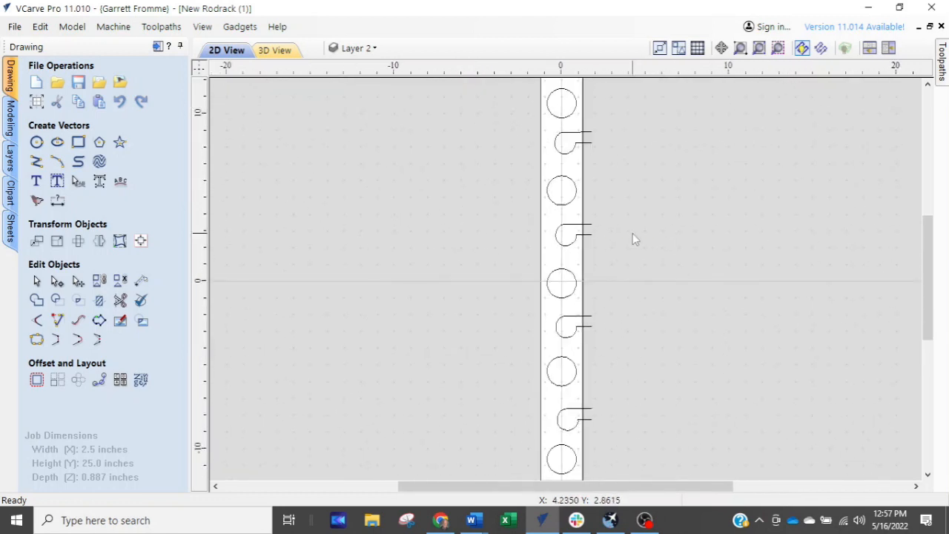
Select the grouped hook-shaped slot outlines and ungroup them onto the group's layer.
{"action": "scroll", "coordinate": [630, 239], "scroll_direction": "up", "scroll_amount": 1}
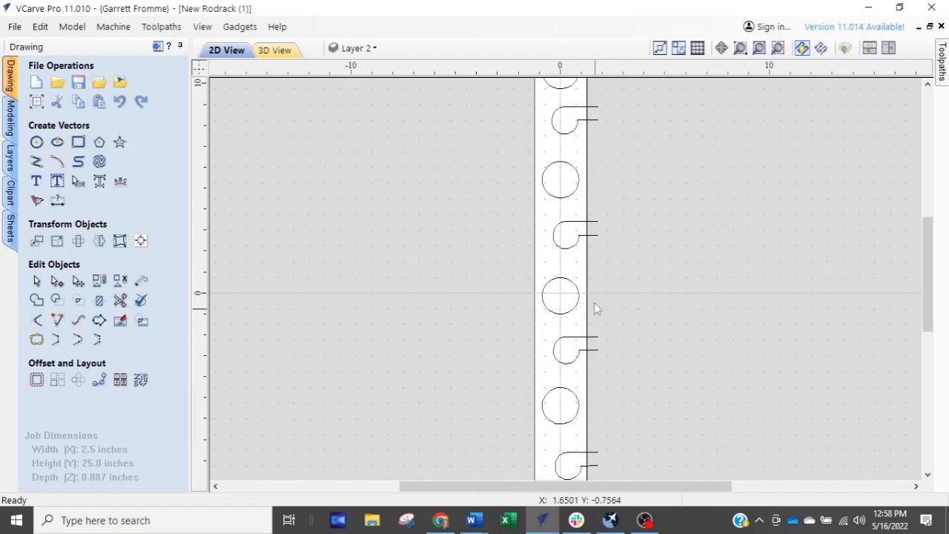
{"action": "scroll", "coordinate": [596, 311], "scroll_direction": "up", "scroll_amount": 3}
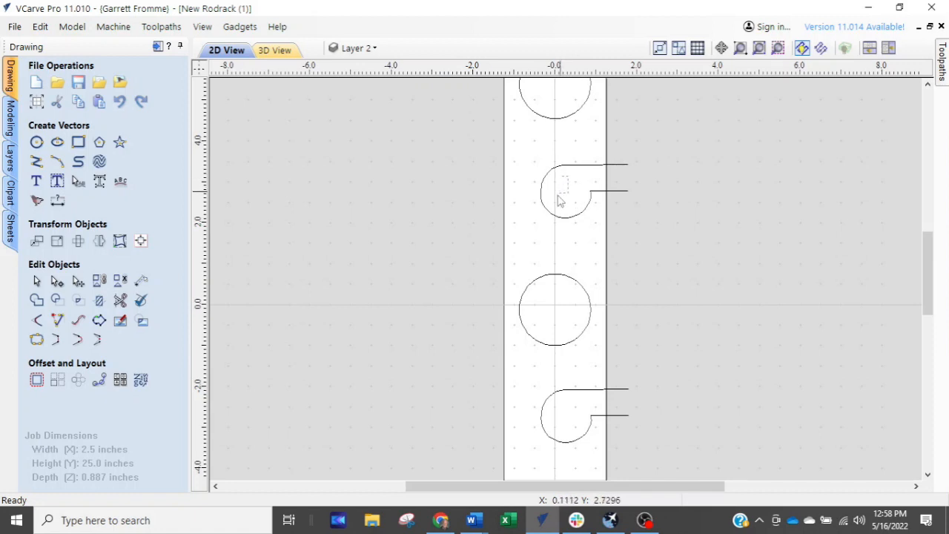
{"action": "left_click", "coordinate": [539, 218]}
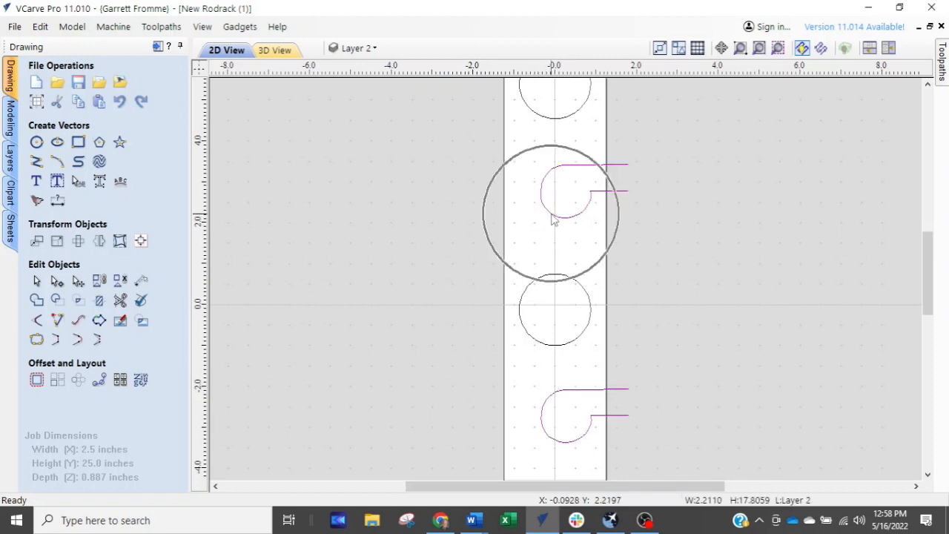
{"action": "scroll", "coordinate": [589, 422], "scroll_direction": "down", "scroll_amount": 3}
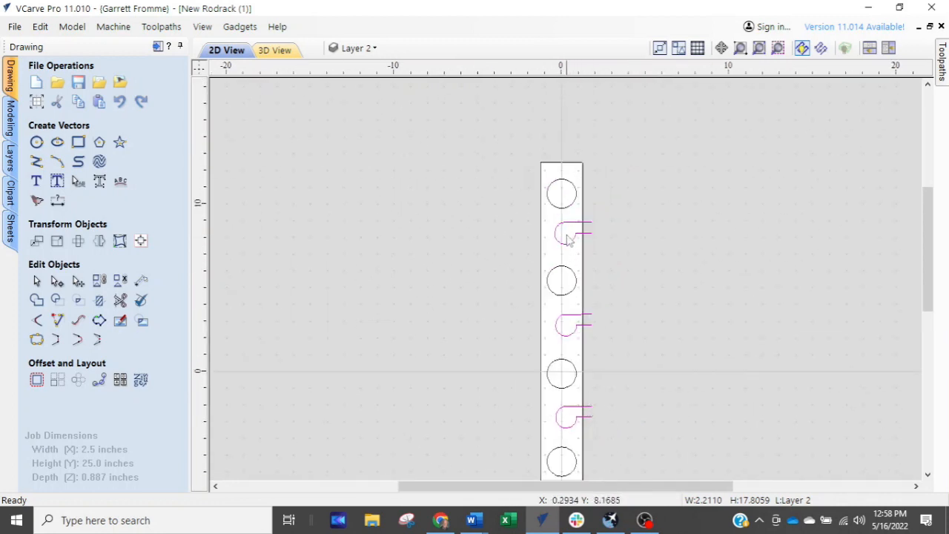
{"action": "middle_click_drag", "start_coordinate": [583, 430], "coordinate": [590, 399]}
{"action": "key", "text": "ctrl"}
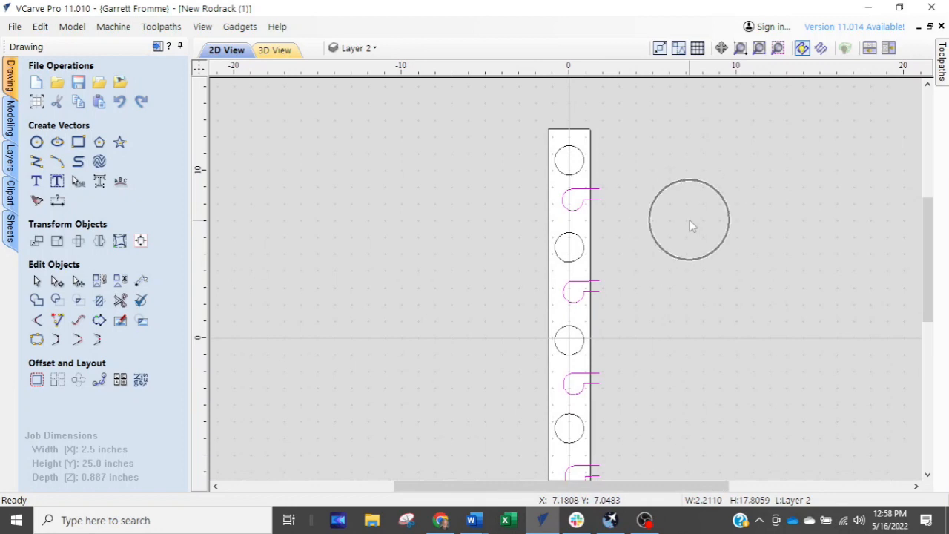
{"action": "key", "text": "ctrl"}
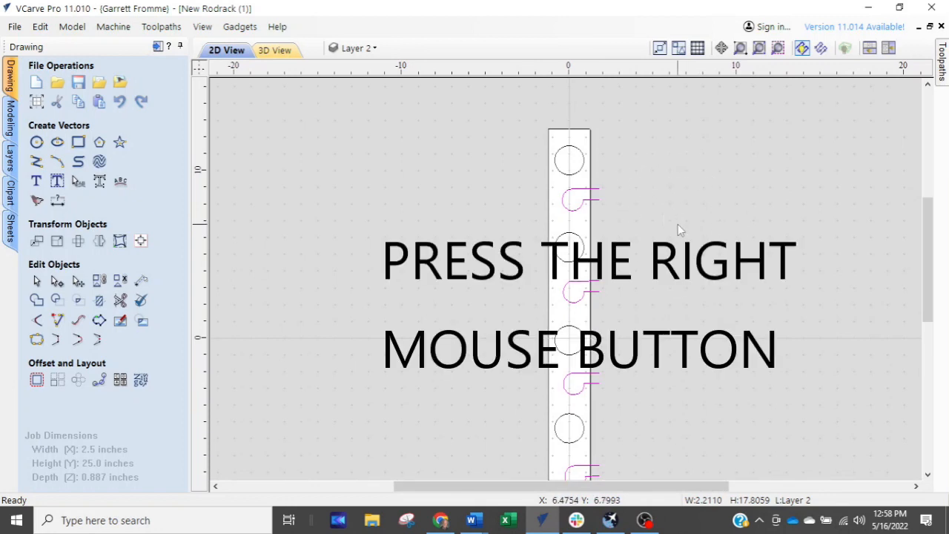
{"action": "right_click", "coordinate": [677, 225]}
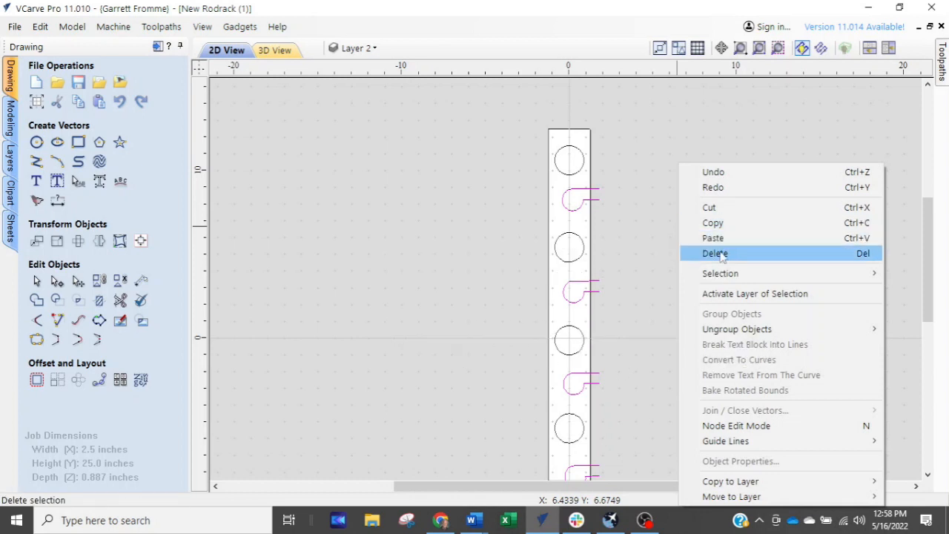
{"action": "mouse_move", "coordinate": [734, 338]}
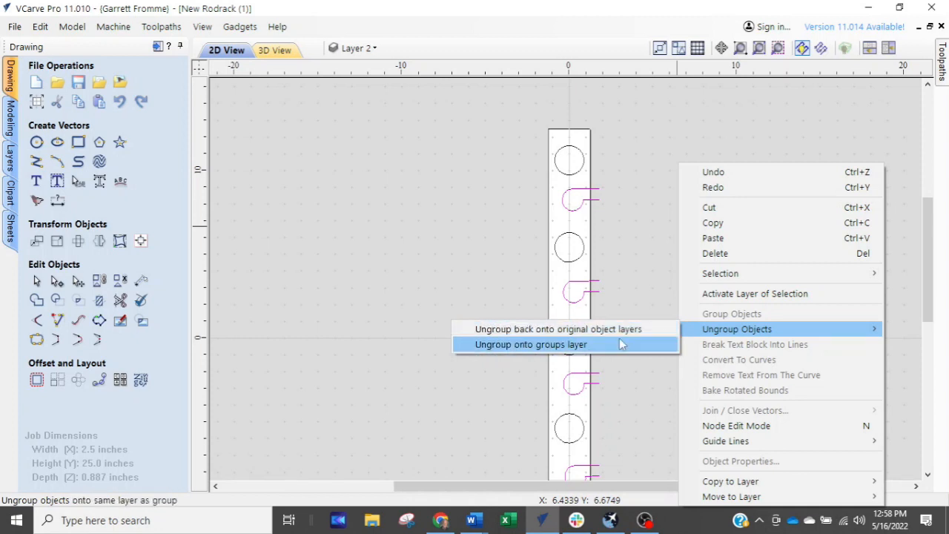
{"action": "left_click", "coordinate": [563, 345]}
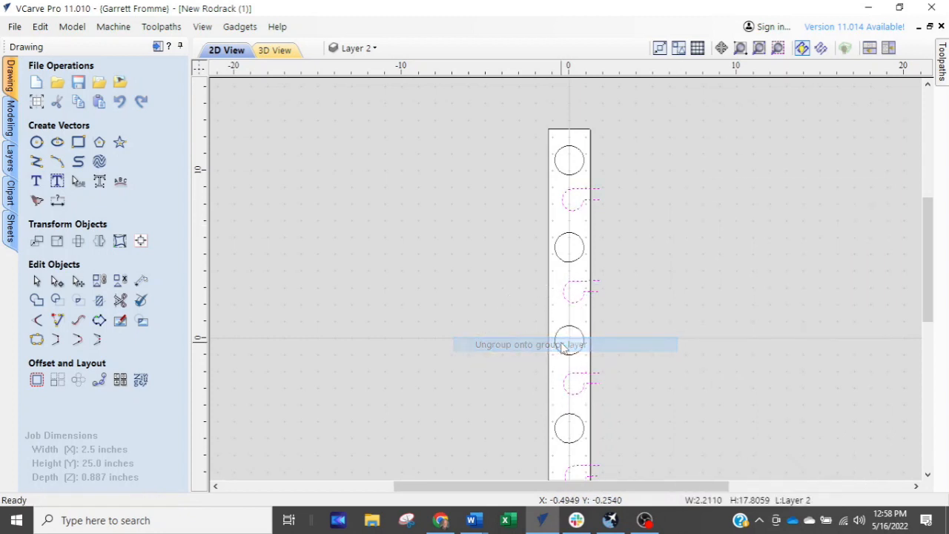
Look over the ungrouped slot outlines along the board and deselect them.
{"action": "scroll", "coordinate": [593, 318], "scroll_direction": "up", "scroll_amount": 4}
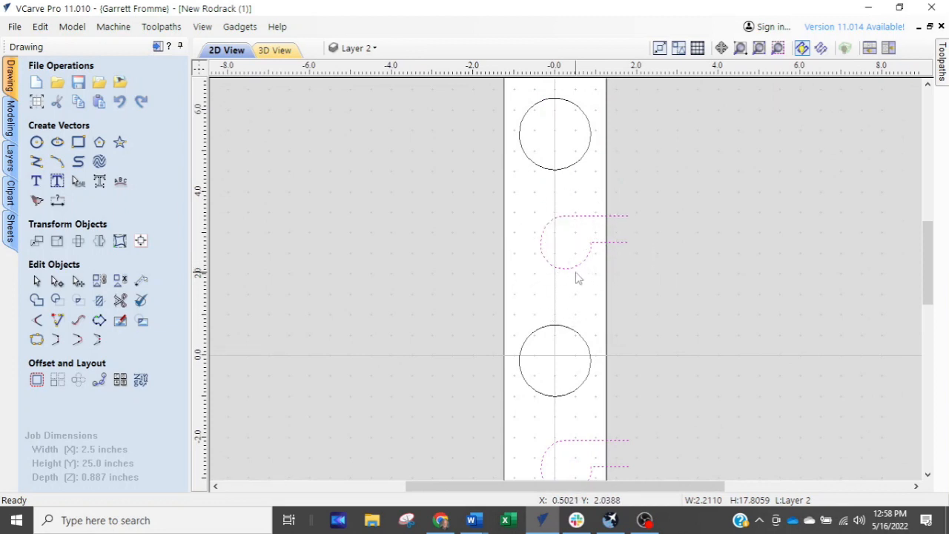
{"action": "scroll", "coordinate": [577, 289], "scroll_direction": "down", "scroll_amount": 3}
{"action": "scroll", "coordinate": [578, 291], "scroll_direction": "down", "scroll_amount": 1}
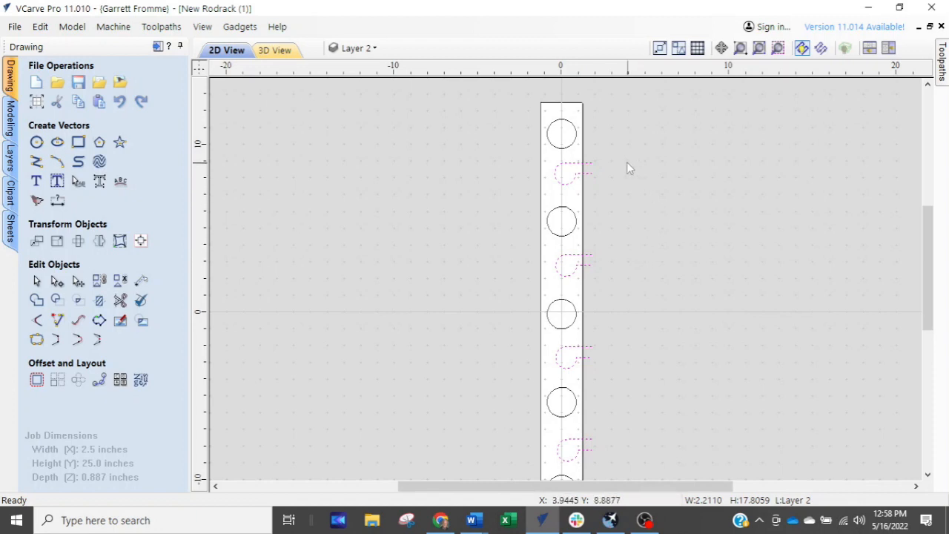
{"action": "scroll", "coordinate": [624, 165], "scroll_direction": "up", "scroll_amount": 3}
{"action": "scroll", "coordinate": [523, 438], "scroll_direction": "down", "scroll_amount": 4}
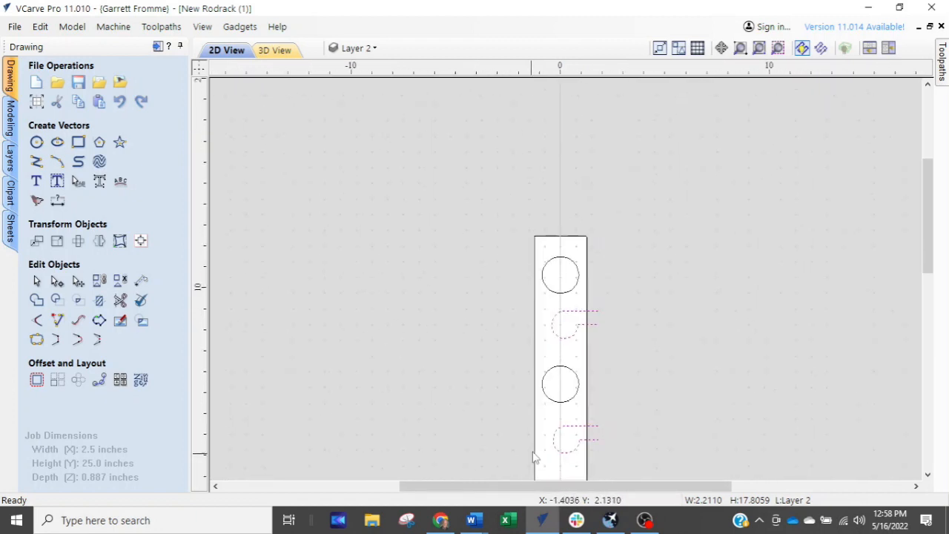
{"action": "middle_click_drag", "start_coordinate": [528, 363], "coordinate": [485, 156]}
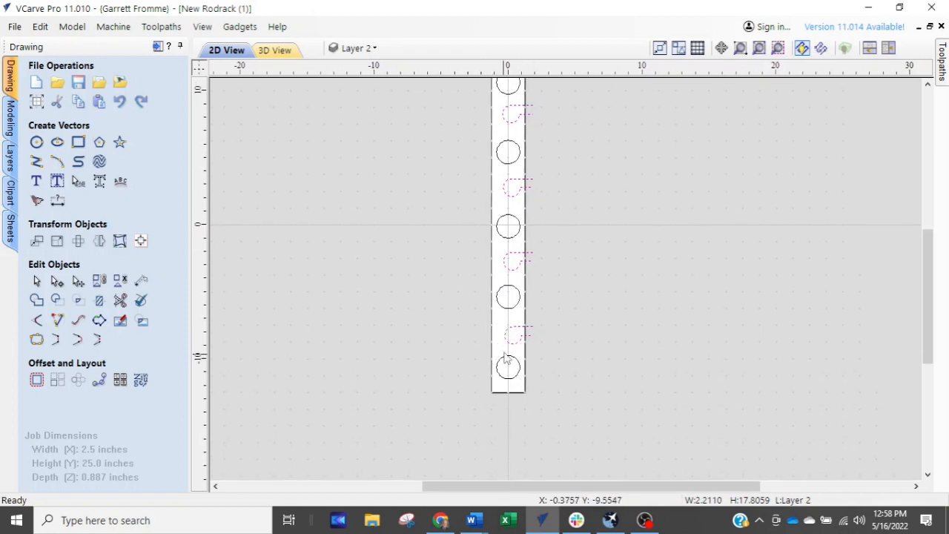
{"action": "scroll", "coordinate": [510, 355], "scroll_direction": "up", "scroll_amount": 5}
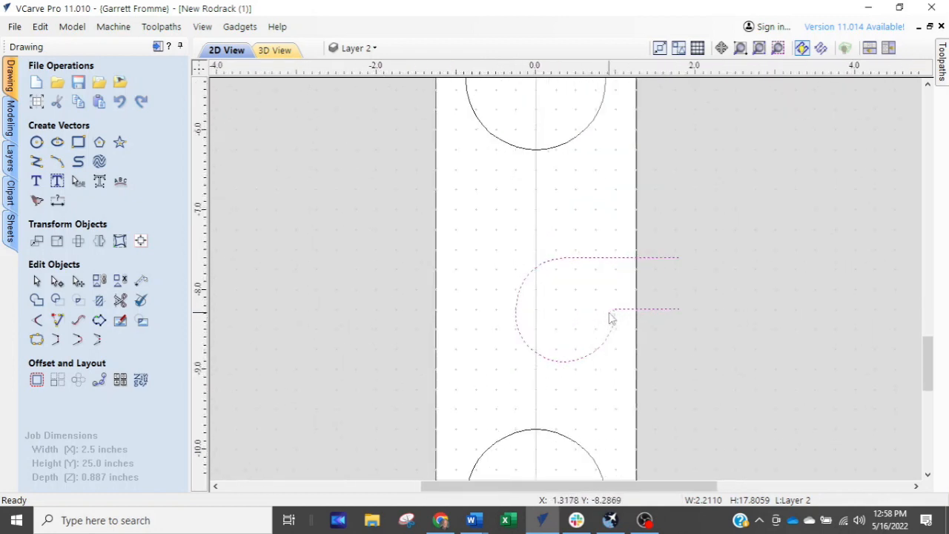
{"action": "left_click", "coordinate": [661, 317]}
{"action": "key", "text": "Escape"}
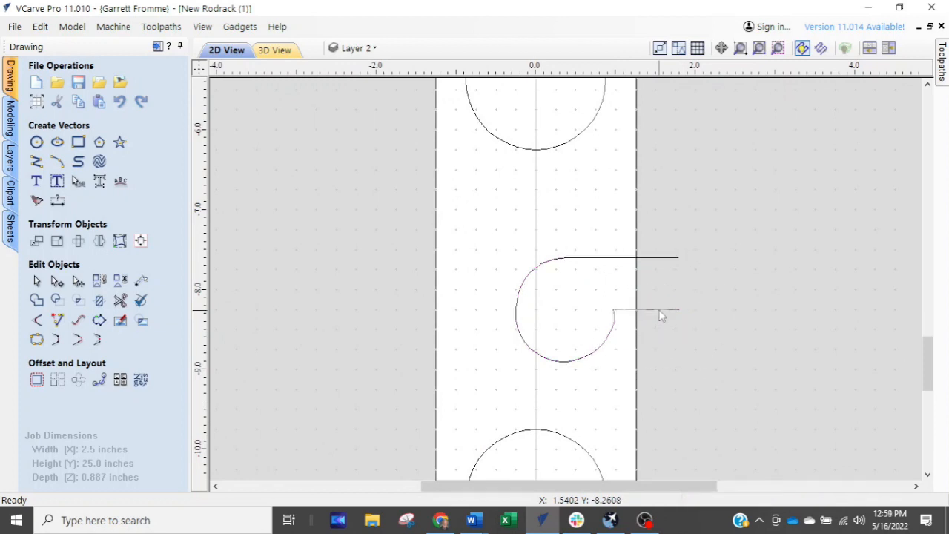
{"action": "scroll", "coordinate": [661, 317], "scroll_direction": "down", "scroll_amount": 6}
{"action": "middle_click_drag", "start_coordinate": [657, 351], "coordinate": [654, 342]}
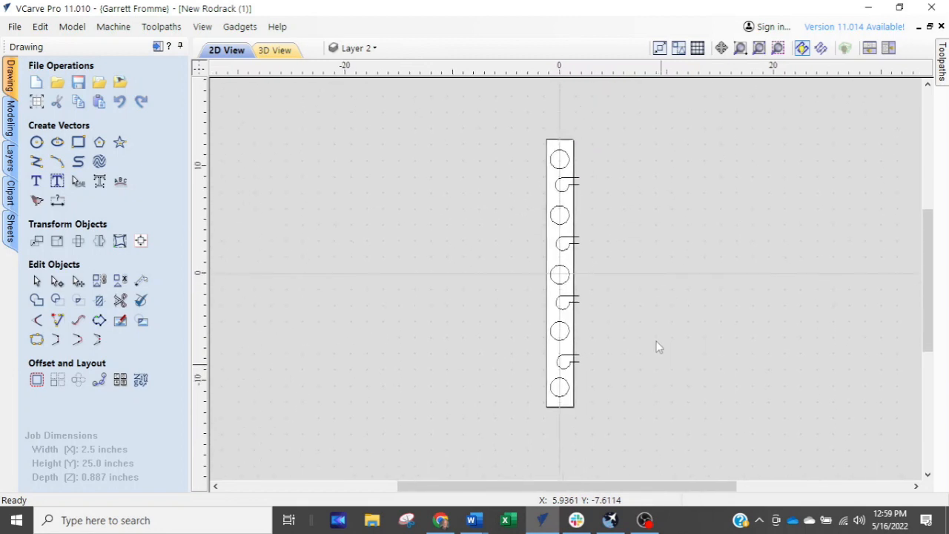
{"action": "left_click_drag", "start_coordinate": [603, 148], "coordinate": [583, 420]}
{"action": "scroll", "coordinate": [583, 419], "scroll_direction": "up", "scroll_amount": 5}
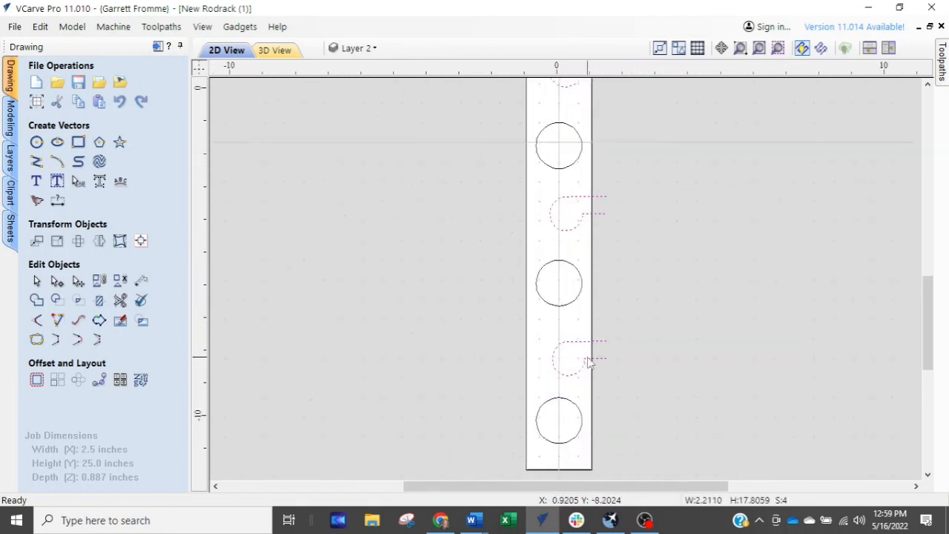
{"action": "key", "text": "Escape"}
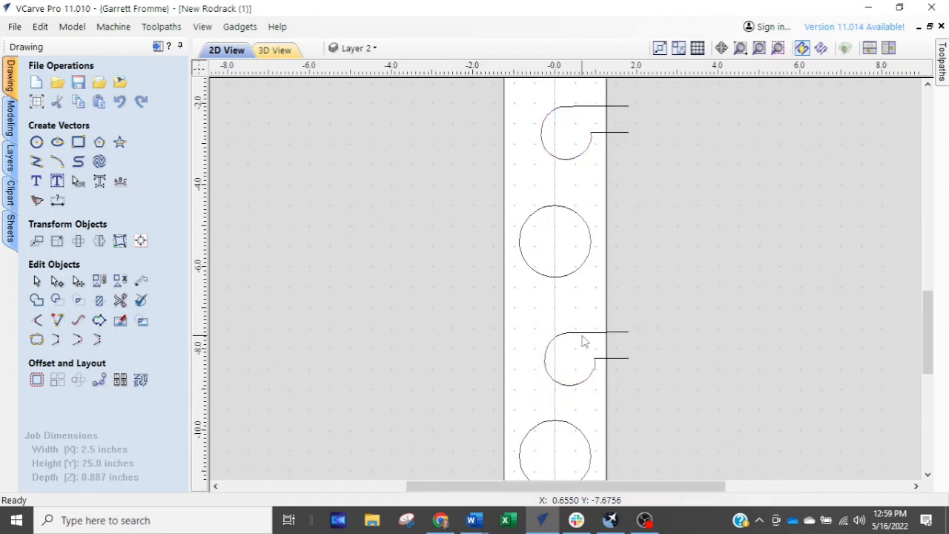
Select all four hook-shaped slots and shift them sideways together so the selection's centre lies on the board's vertical centreline.
{"action": "scroll", "coordinate": [592, 338], "scroll_direction": "down", "scroll_amount": 5}
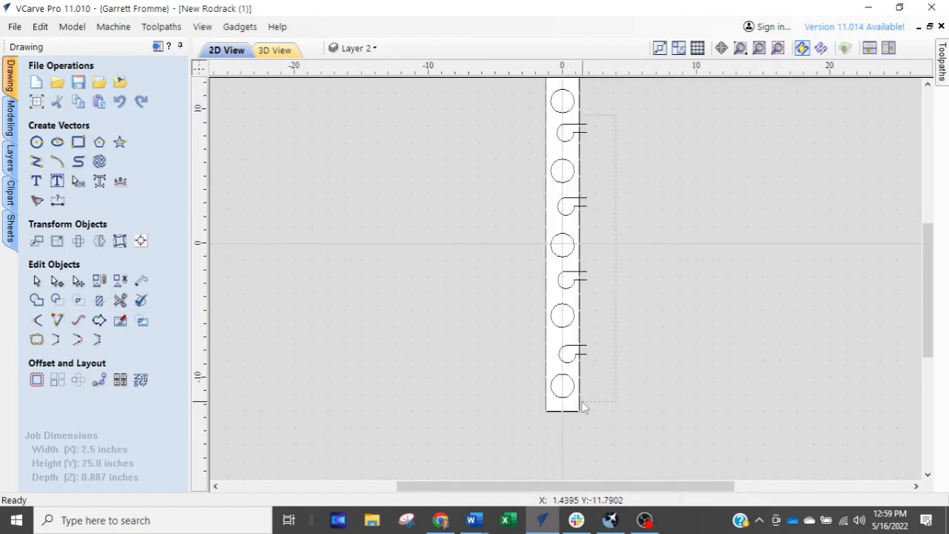
{"action": "left_click_drag", "start_coordinate": [582, 406], "coordinate": [585, 390]}
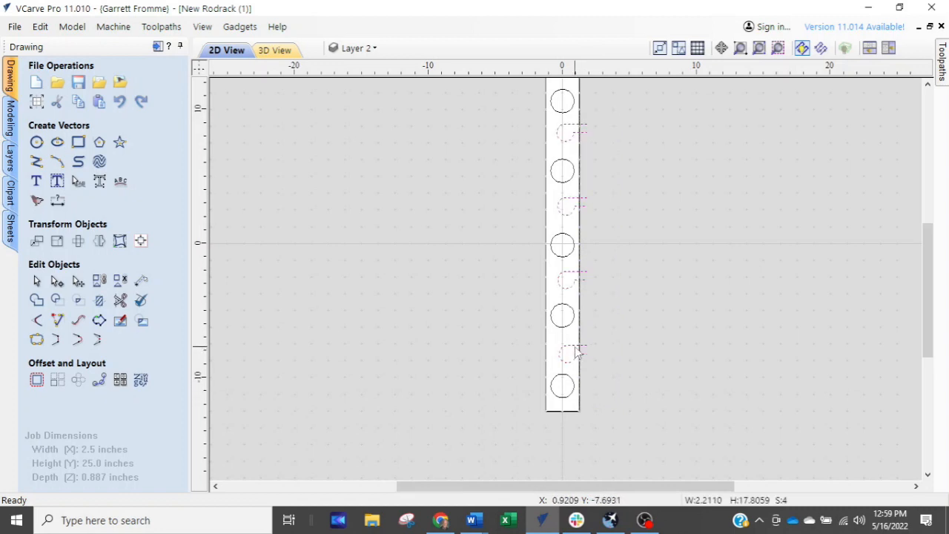
{"action": "scroll", "coordinate": [561, 245], "scroll_direction": "up", "scroll_amount": 5}
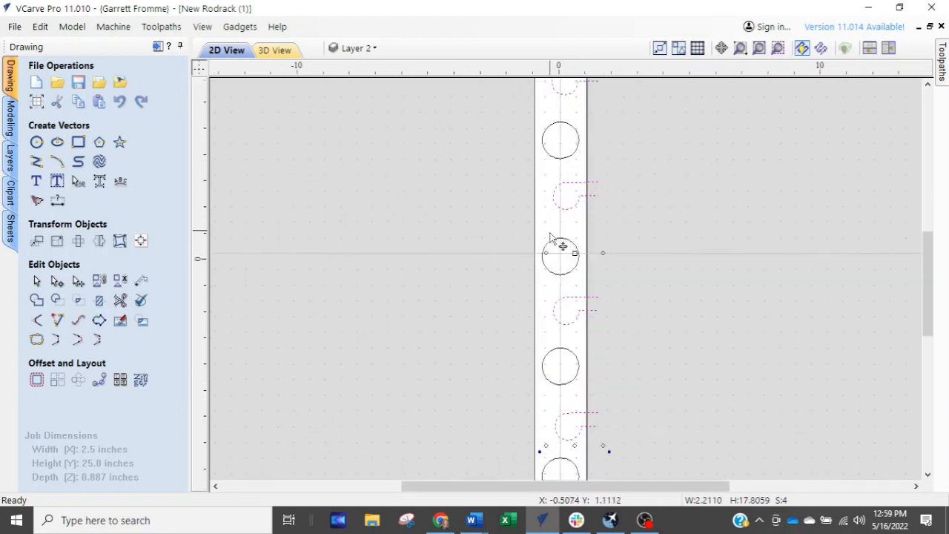
{"action": "scroll", "coordinate": [560, 259], "scroll_direction": "up", "scroll_amount": 1}
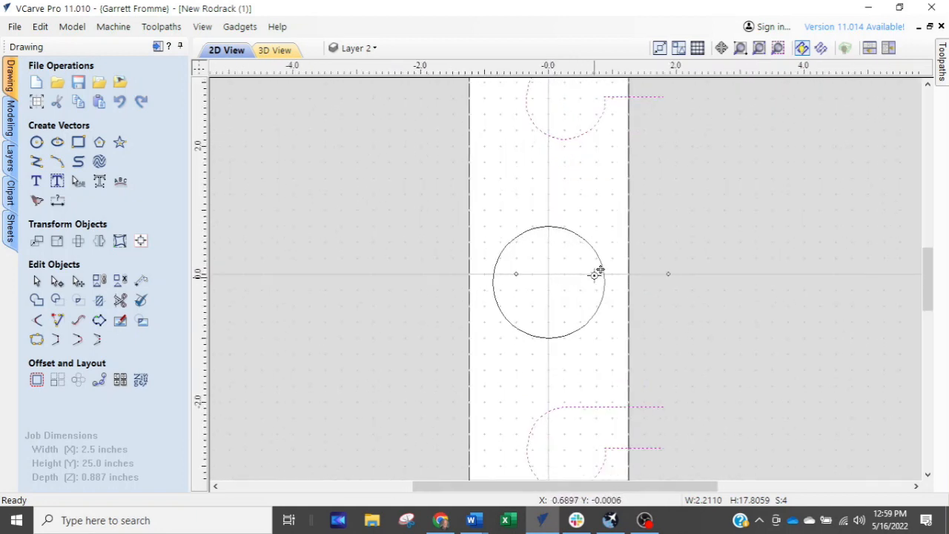
{"action": "left_click_drag", "start_coordinate": [595, 274], "coordinate": [548, 273]}
{"action": "scroll", "coordinate": [737, 318], "scroll_direction": "down", "scroll_amount": 1}
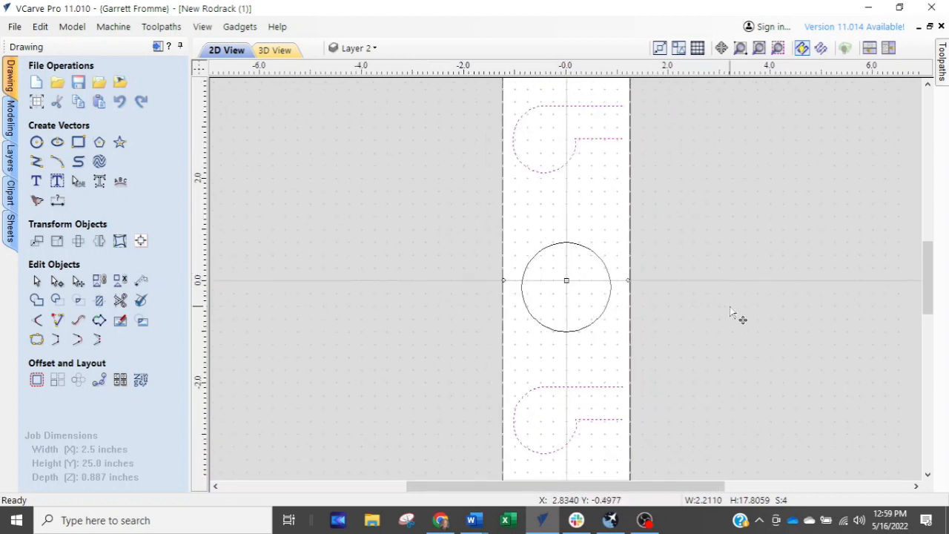
Examine how far the open ends of the shifted slots sit from the board's long edge.
{"action": "scroll", "coordinate": [656, 172], "scroll_direction": "up", "scroll_amount": 2}
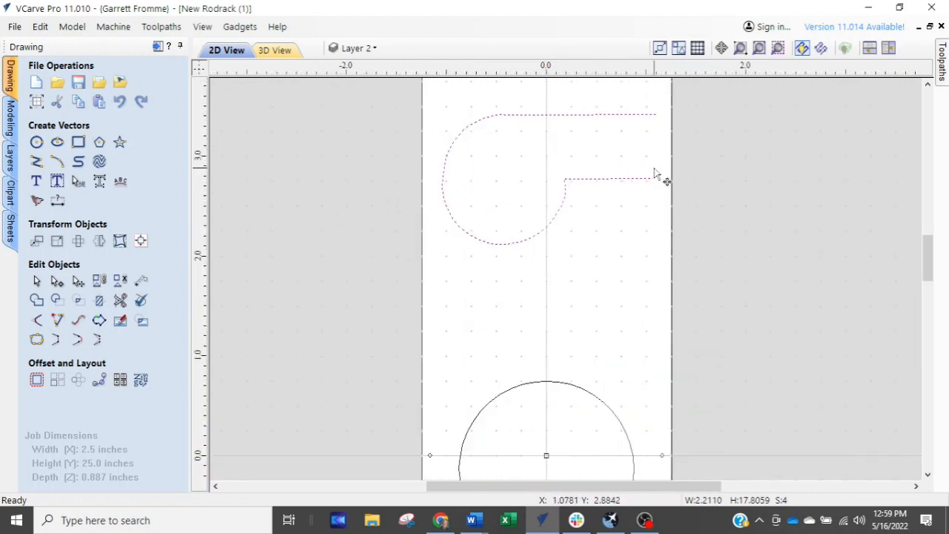
{"action": "middle_click_drag", "start_coordinate": [724, 210], "coordinate": [678, 307]}
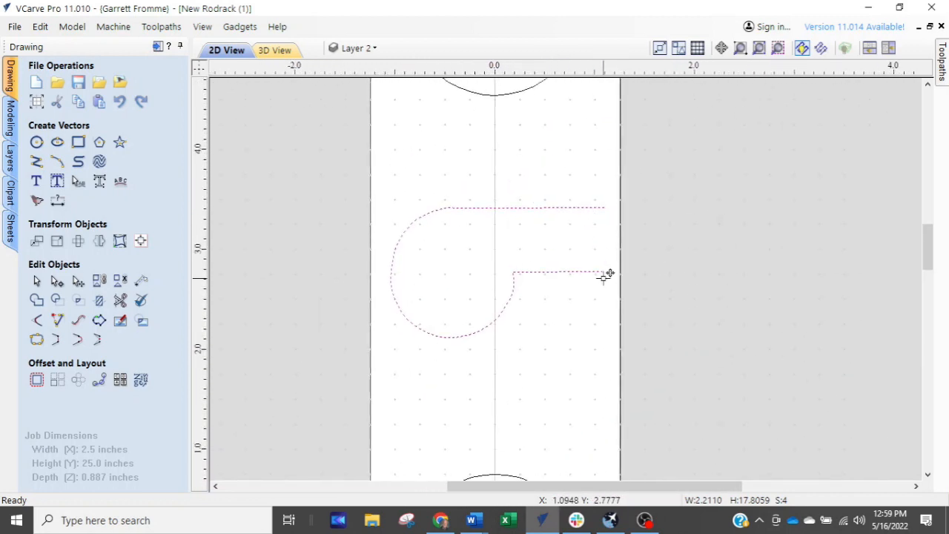
{"action": "scroll", "coordinate": [603, 271], "scroll_direction": "down", "scroll_amount": 2}
{"action": "scroll", "coordinate": [593, 400], "scroll_direction": "up", "scroll_amount": 2}
{"action": "scroll", "coordinate": [578, 323], "scroll_direction": "down", "scroll_amount": 2}
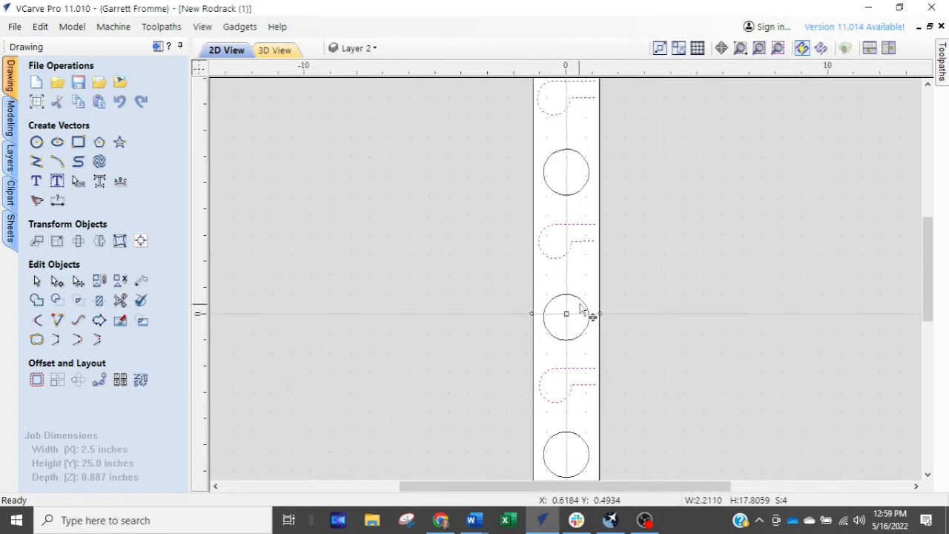
{"action": "scroll", "coordinate": [601, 349], "scroll_direction": "up", "scroll_amount": 5}
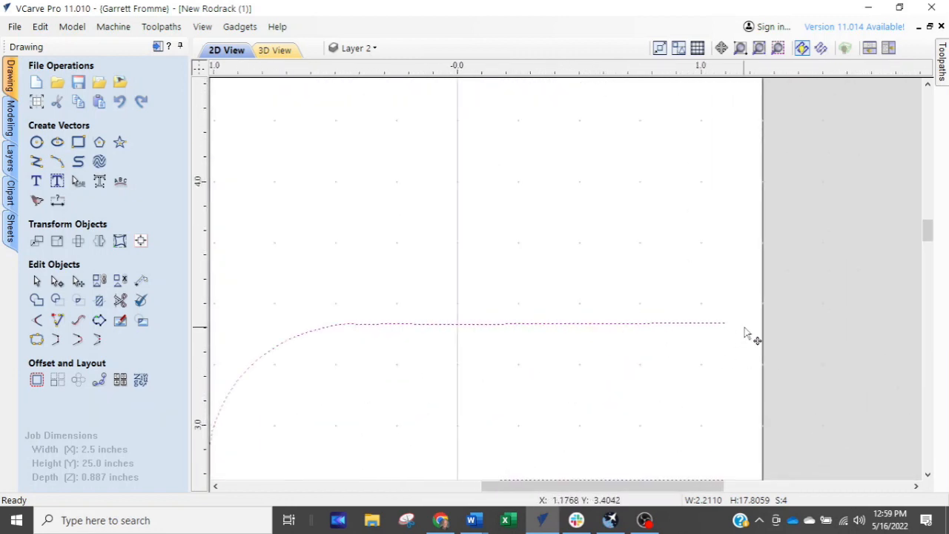
{"action": "scroll", "coordinate": [746, 331], "scroll_direction": "down", "scroll_amount": 1}
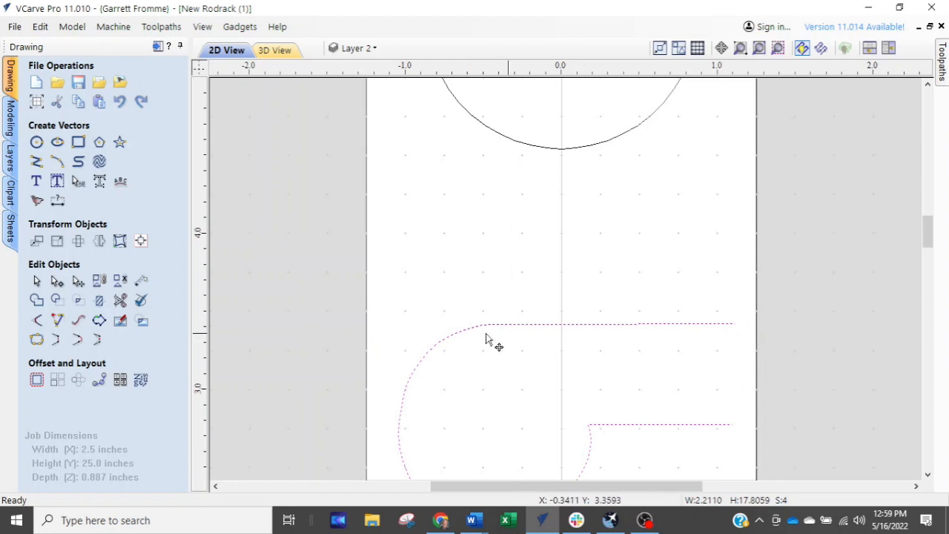
{"action": "scroll", "coordinate": [497, 338], "scroll_direction": "down", "scroll_amount": 1}
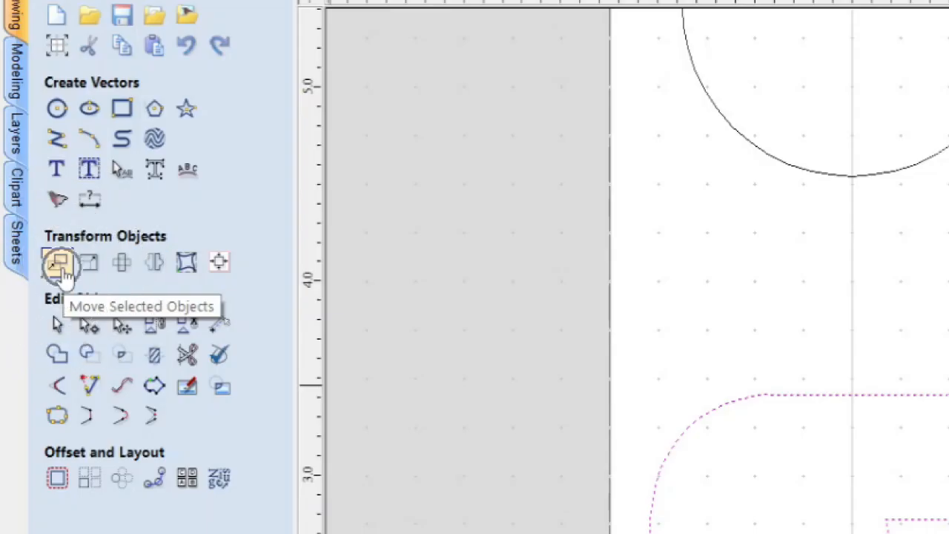
Use Move Selection to shift the four selected slots horizontally by a line endpoint until their open ends reach the board's edge.
{"action": "key", "text": "ctrl"}
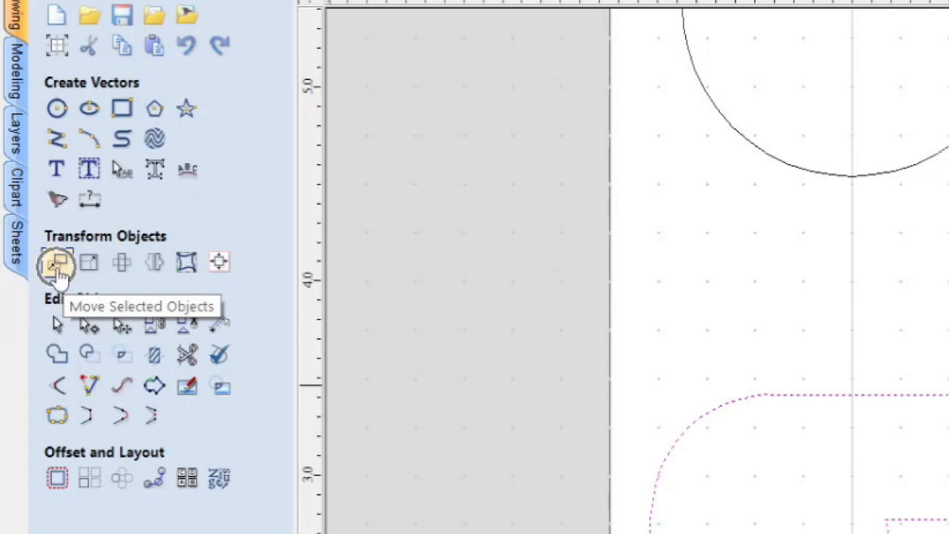
{"action": "left_click", "coordinate": [58, 269]}
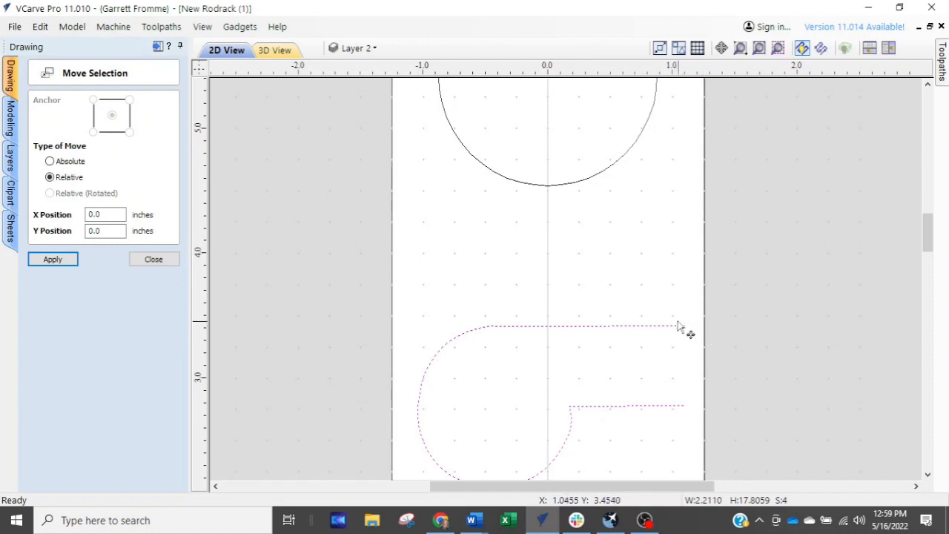
{"action": "scroll", "coordinate": [653, 325], "scroll_direction": "down", "scroll_amount": 3}
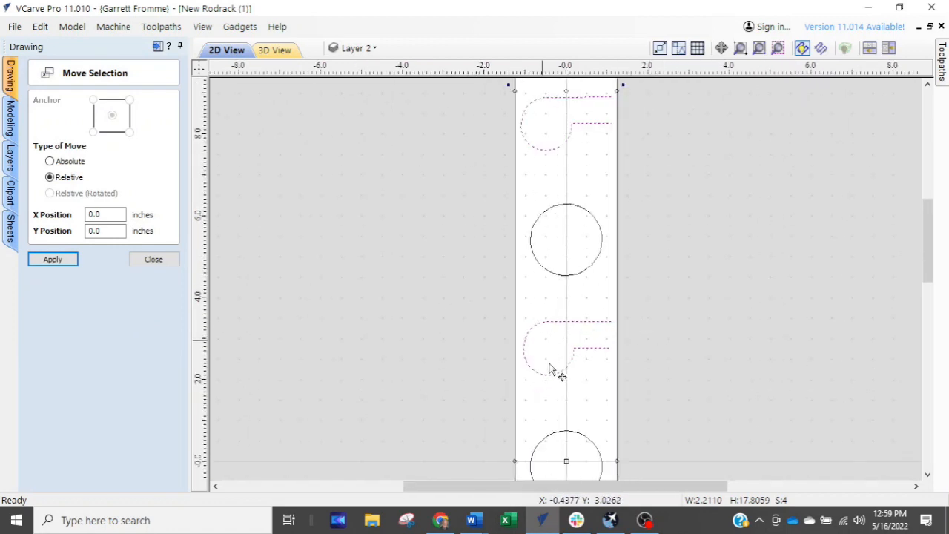
{"action": "scroll", "coordinate": [655, 339], "scroll_direction": "up", "scroll_amount": 5}
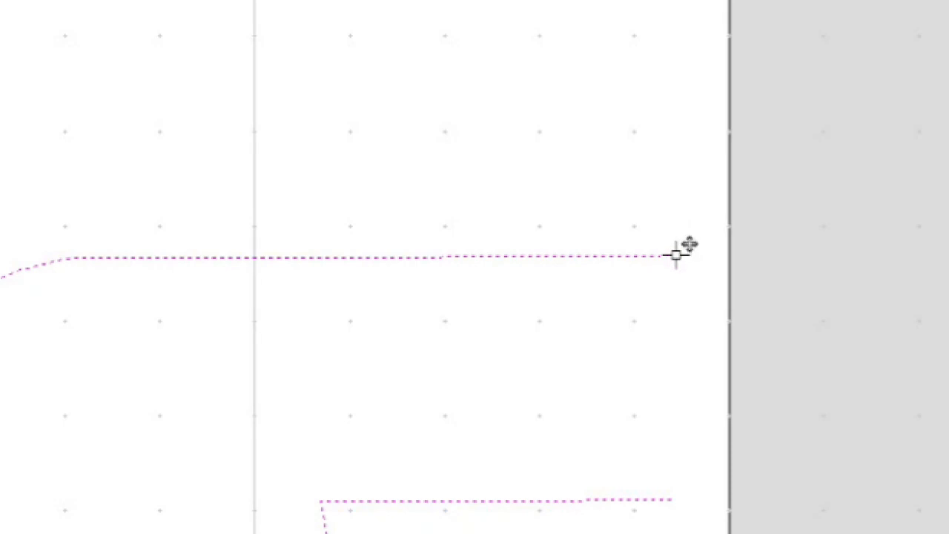
{"action": "left_click_drag", "start_coordinate": [676, 254], "coordinate": [726, 261]}
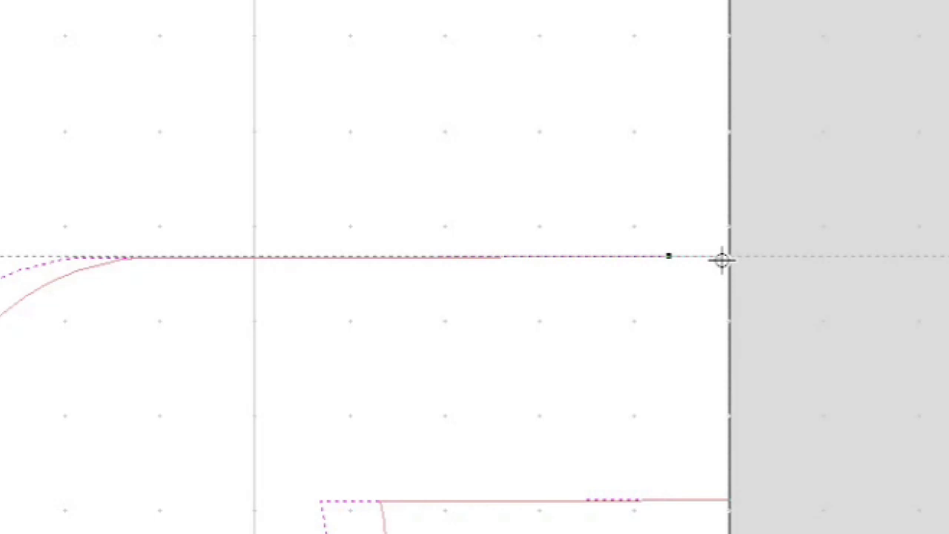
{"action": "left_click_drag", "start_coordinate": [721, 260], "coordinate": [722, 259]}
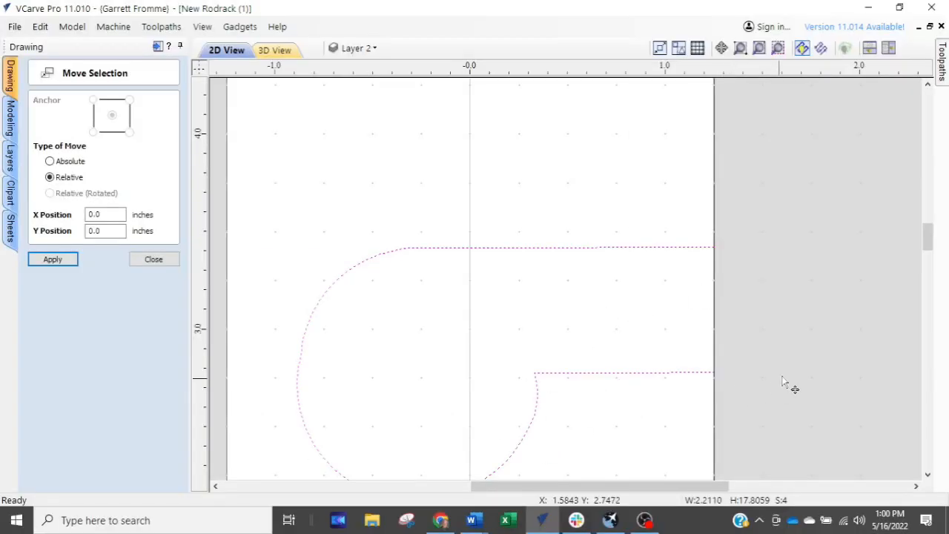
{"action": "scroll", "coordinate": [785, 382], "scroll_direction": "down", "scroll_amount": 3}
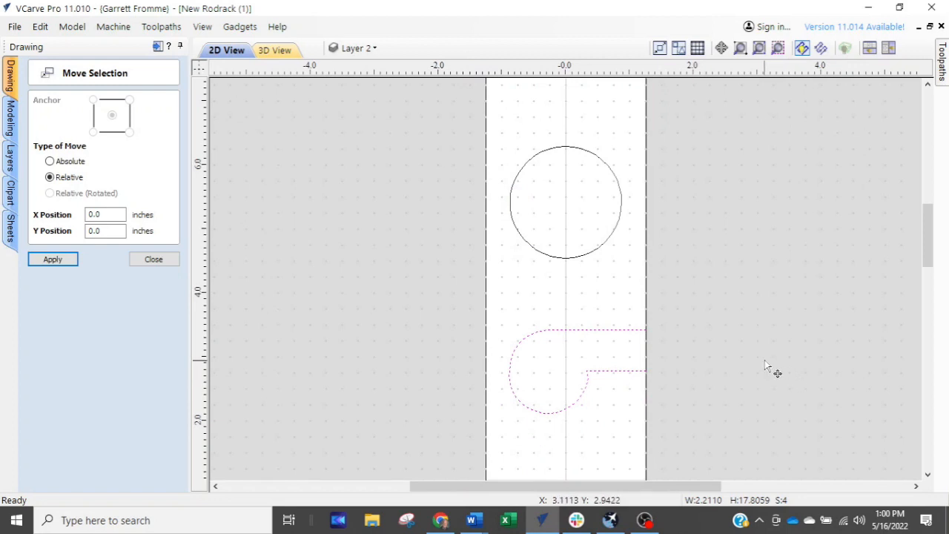
{"action": "scroll", "coordinate": [764, 360], "scroll_direction": "down", "scroll_amount": 2}
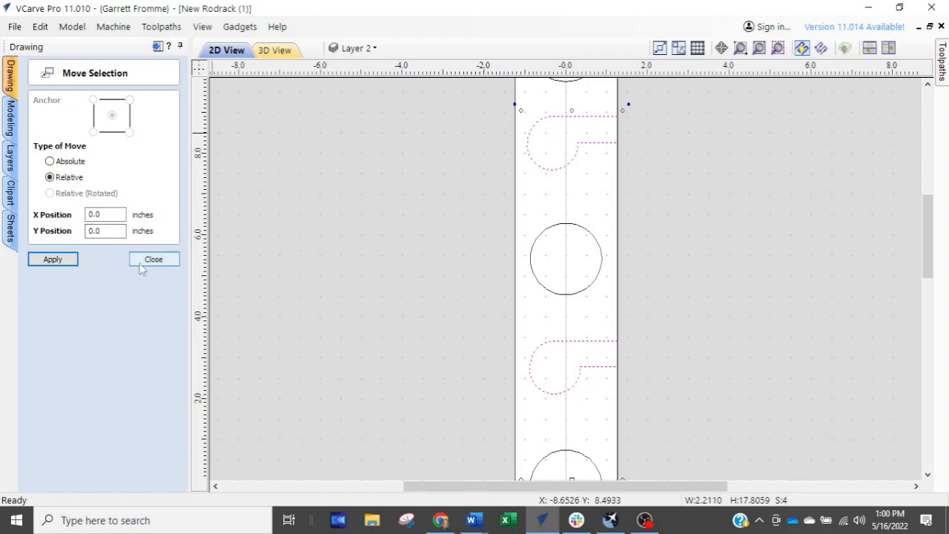
{"action": "left_click", "coordinate": [153, 259]}
Draw a straight line about 0.64 inches long across the open end of the uppermost hook-shaped slot, connecting its two endpoints.
{"action": "scroll", "coordinate": [615, 197], "scroll_direction": "up", "scroll_amount": 3}
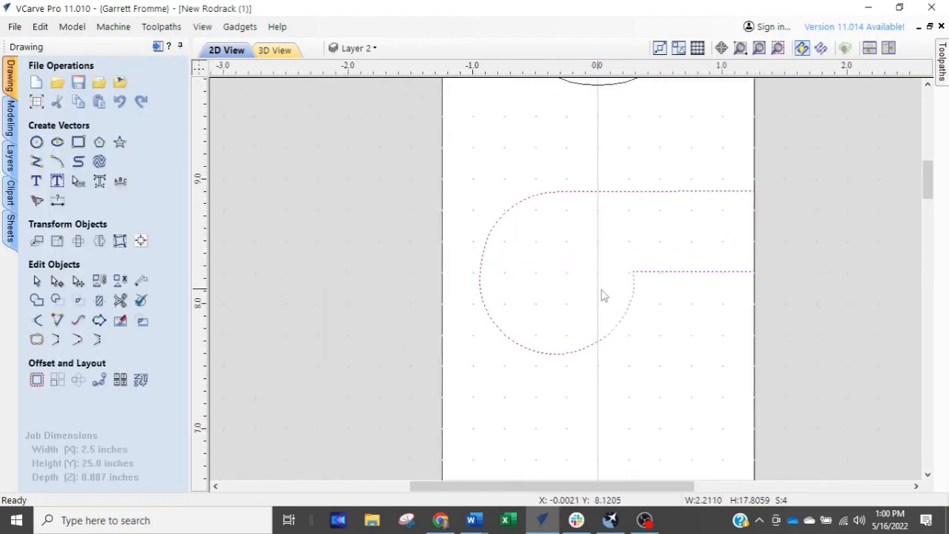
{"action": "scroll", "coordinate": [605, 295], "scroll_direction": "up", "scroll_amount": 1}
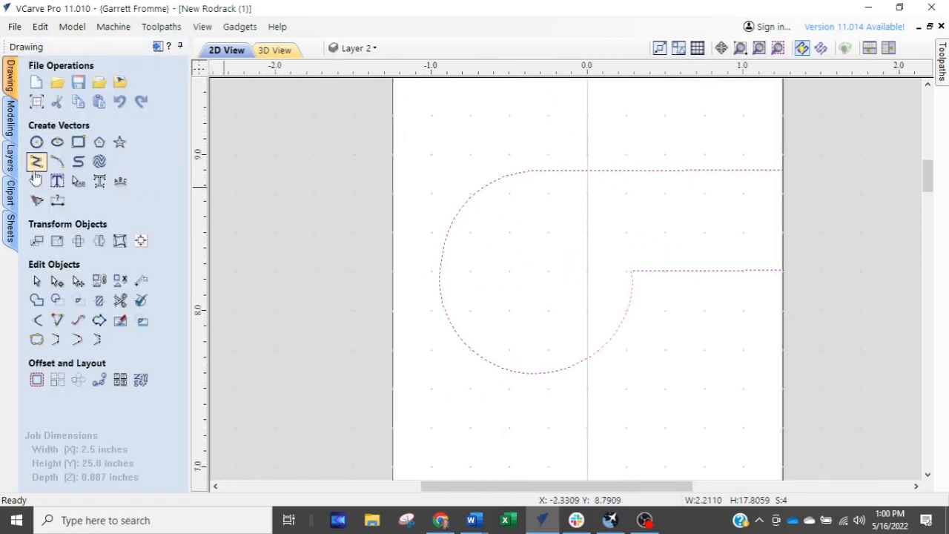
{"action": "left_click", "coordinate": [41, 164]}
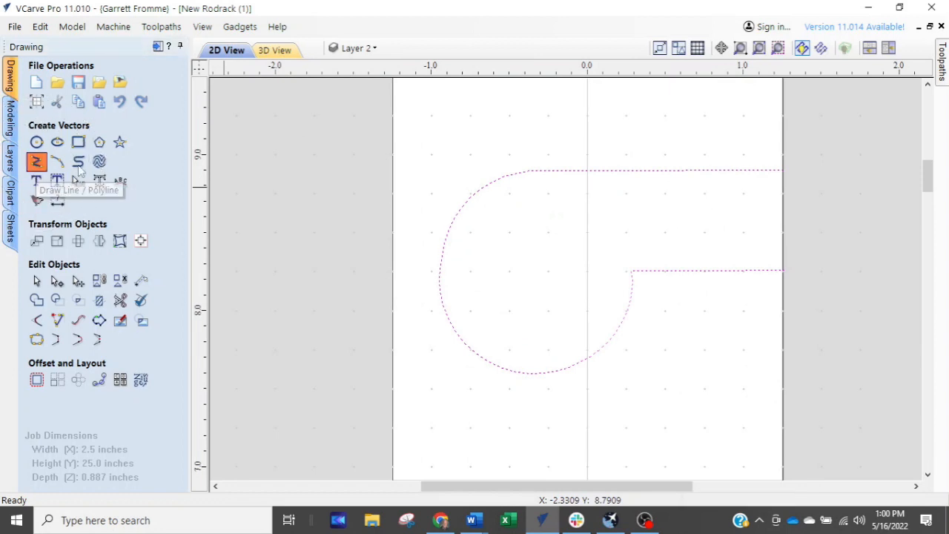
{"action": "left_click", "coordinate": [783, 171]}
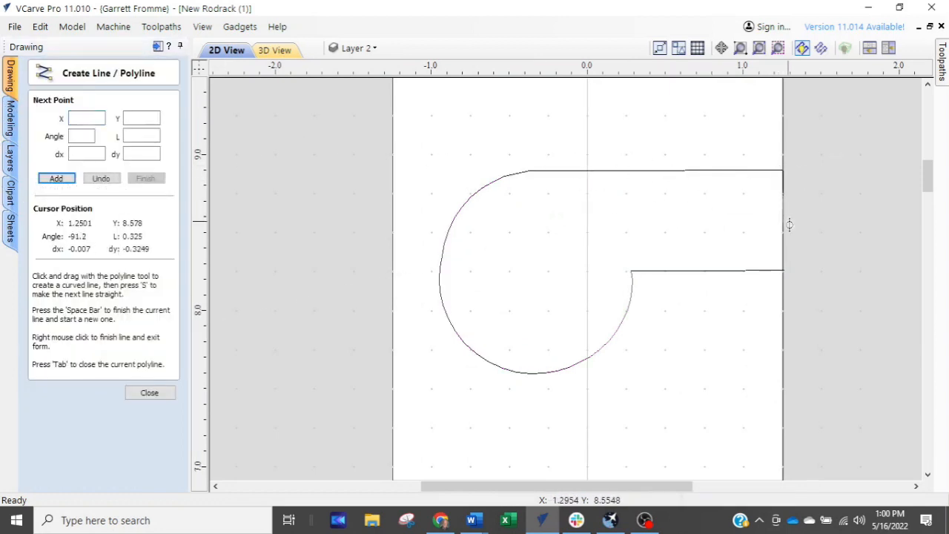
{"action": "left_click", "coordinate": [784, 272]}
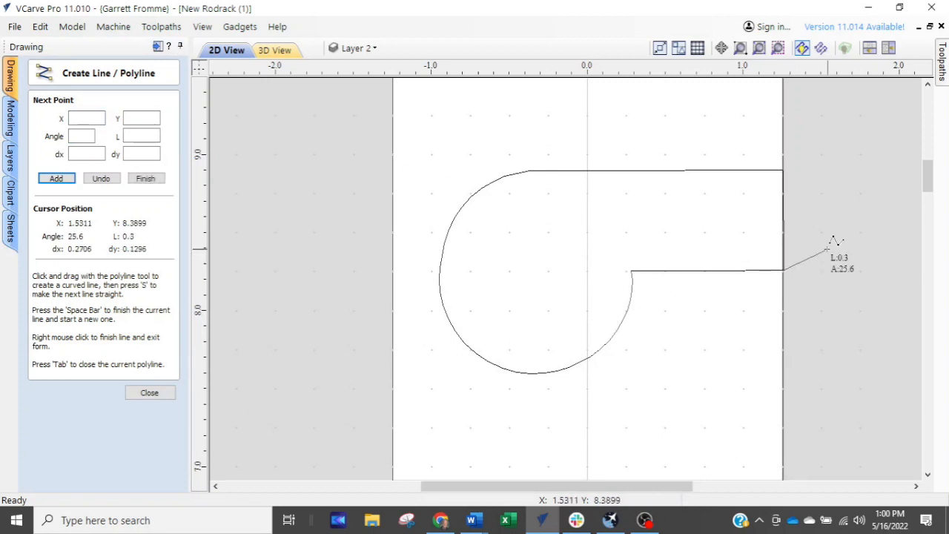
{"action": "right_click", "coordinate": [807, 263]}
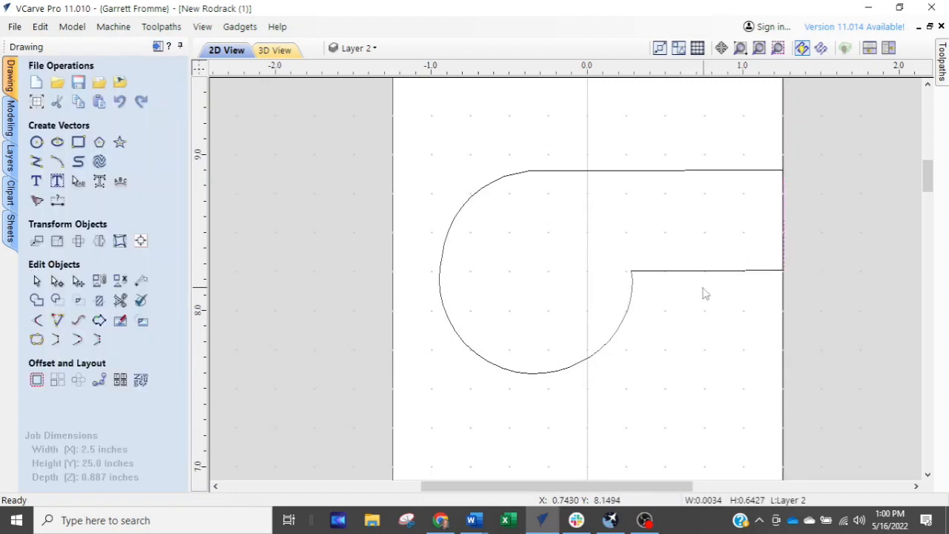
Inspect the corner where the new closing line meets the slot's lower straight edge, just beyond the board's edge.
{"action": "scroll", "coordinate": [791, 210], "scroll_direction": "up", "scroll_amount": 3}
{"action": "scroll", "coordinate": [791, 210], "scroll_direction": "up", "scroll_amount": 3}
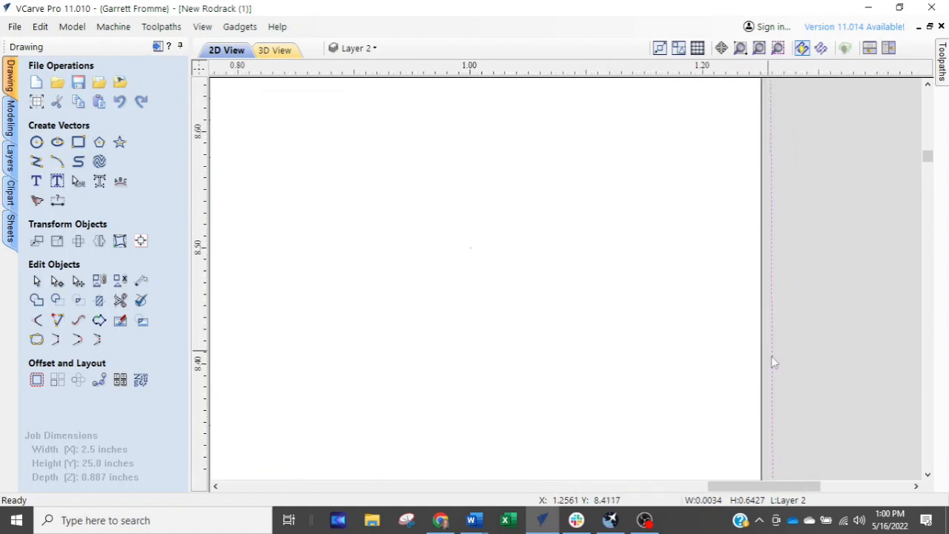
{"action": "scroll", "coordinate": [780, 394], "scroll_direction": "down", "scroll_amount": 6}
{"action": "middle_click_drag", "start_coordinate": [784, 442], "coordinate": [768, 309]}
{"action": "scroll", "coordinate": [767, 309], "scroll_direction": "up", "scroll_amount": 5}
{"action": "scroll", "coordinate": [762, 288], "scroll_direction": "up", "scroll_amount": 5}
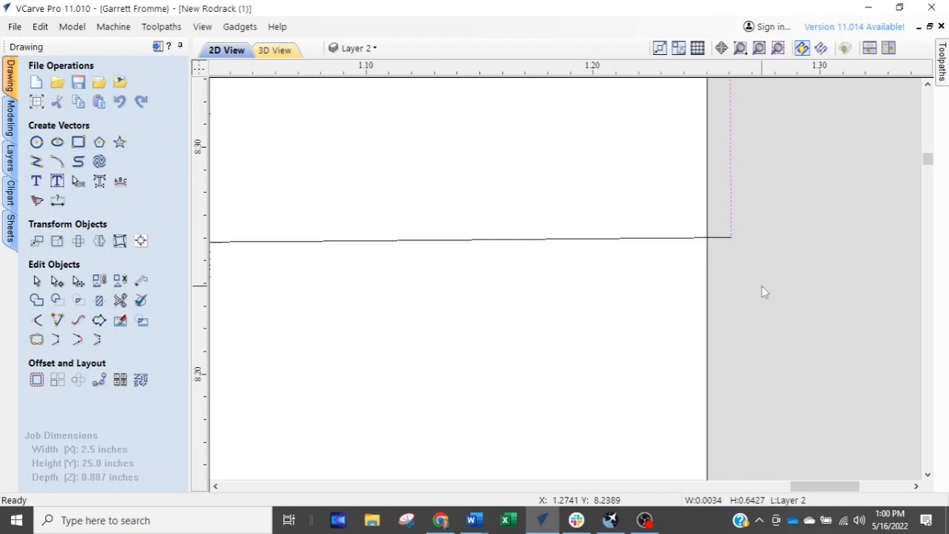
{"action": "scroll", "coordinate": [838, 261], "scroll_direction": "down", "scroll_amount": 2}
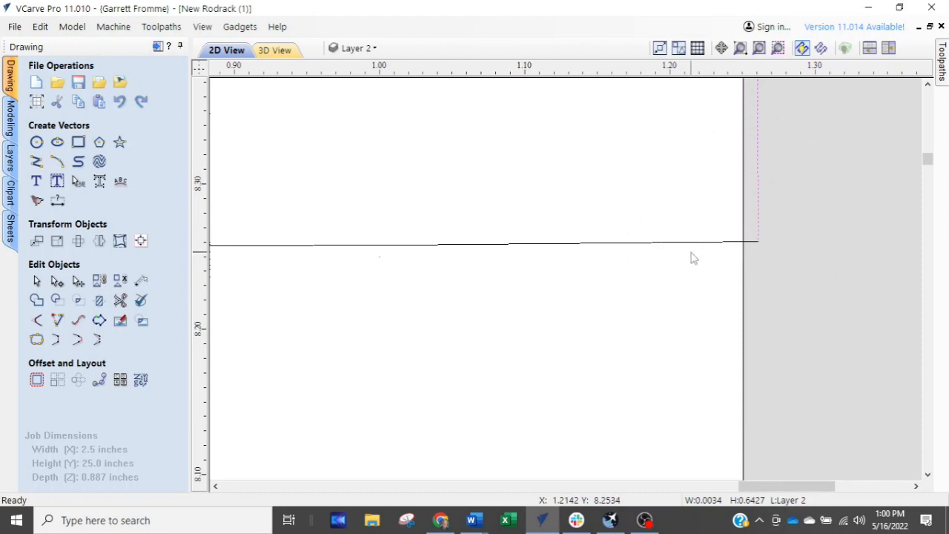
{"action": "scroll", "coordinate": [836, 234], "scroll_direction": "up", "scroll_amount": 2}
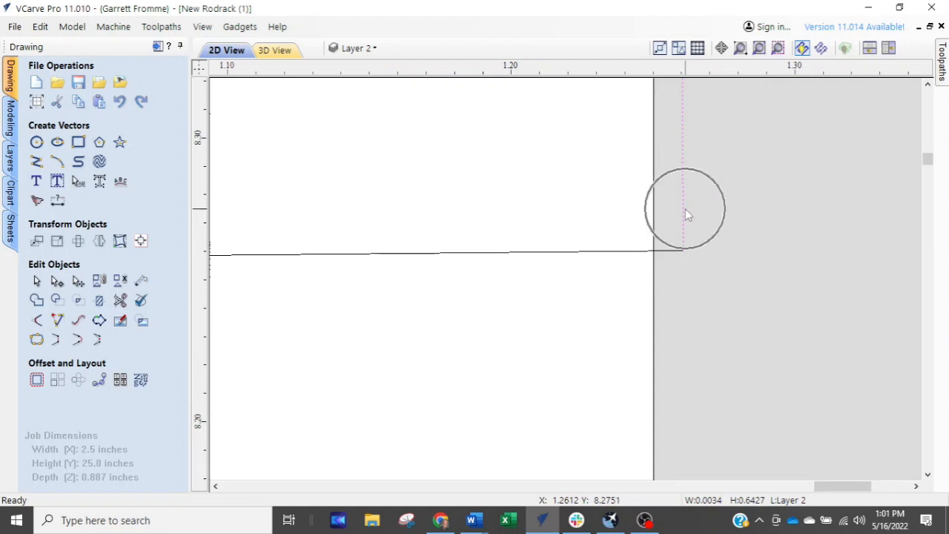
Select the uppermost slot's outline together with its closing line, join them with a straight line, and check the selection.
{"action": "left_click_drag", "start_coordinate": [608, 224], "coordinate": [563, 277], "text": "shift"}
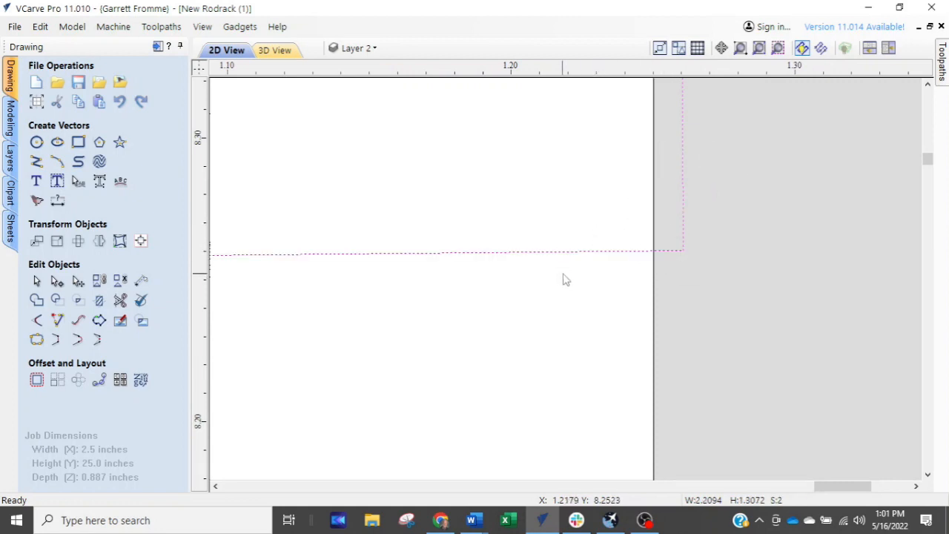
{"action": "scroll", "coordinate": [595, 312], "scroll_direction": "down", "scroll_amount": 2}
{"action": "middle_click_drag", "start_coordinate": [475, 302], "coordinate": [678, 318]}
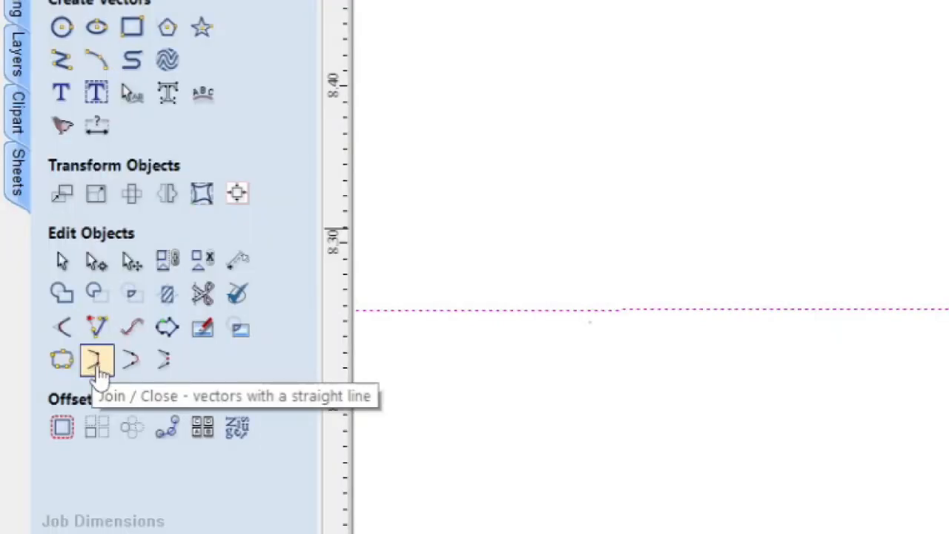
{"action": "left_click", "coordinate": [100, 373]}
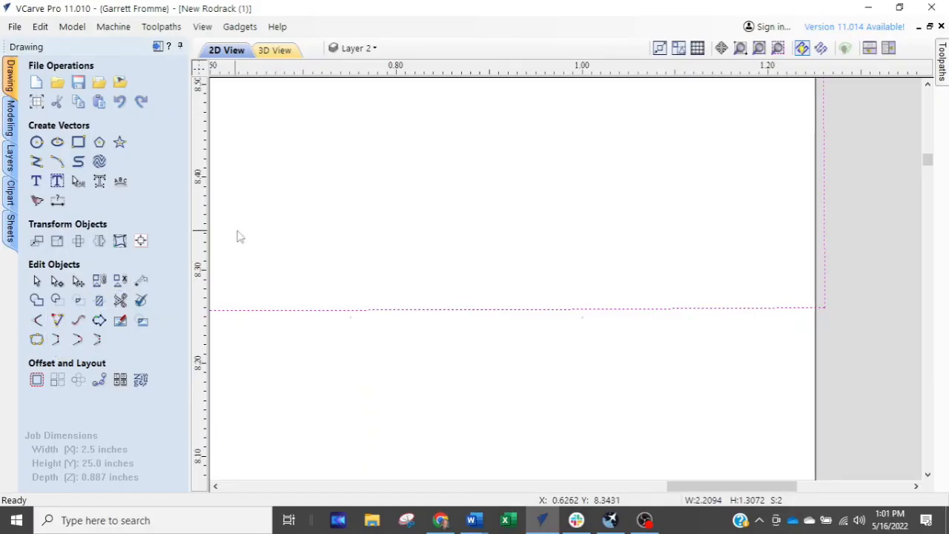
{"action": "left_click", "coordinate": [593, 231]}
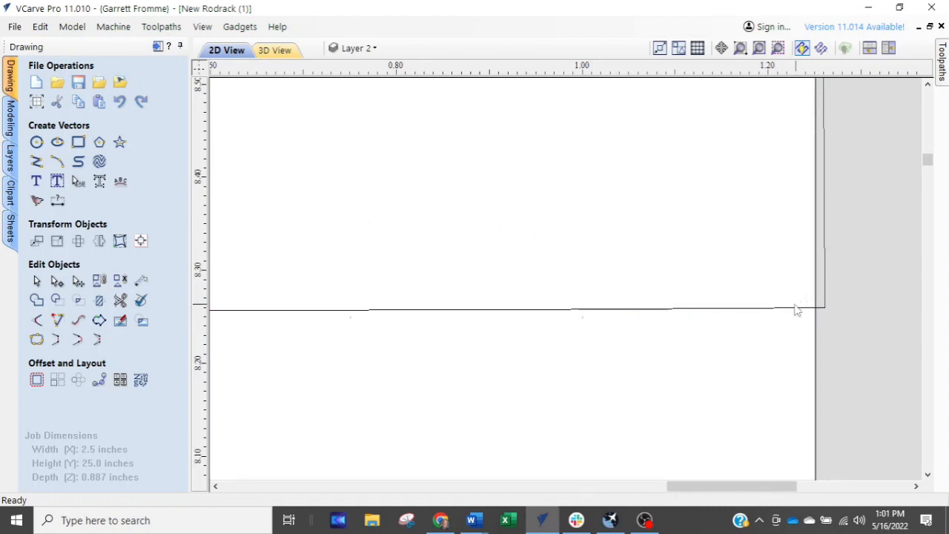
{"action": "left_click", "coordinate": [736, 316]}
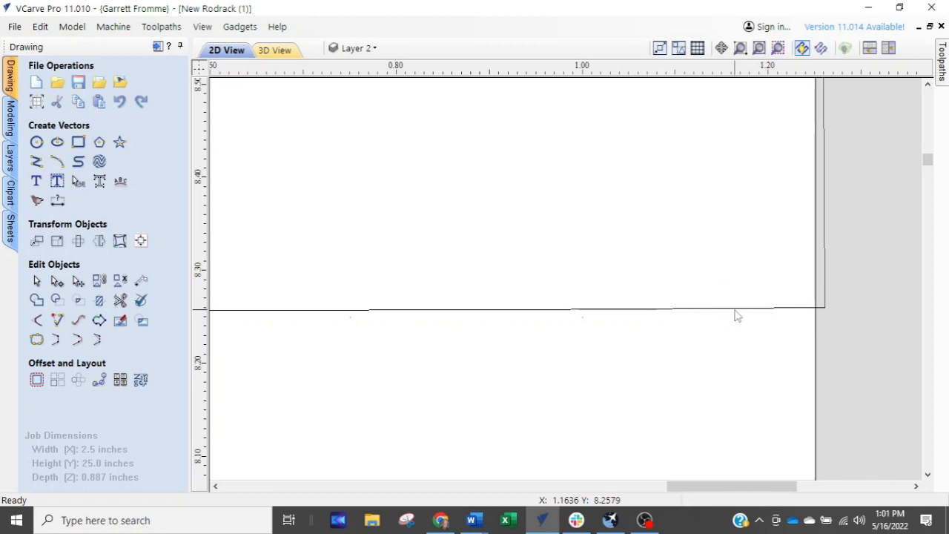
{"action": "scroll", "coordinate": [817, 229], "scroll_direction": "down", "scroll_amount": 5}
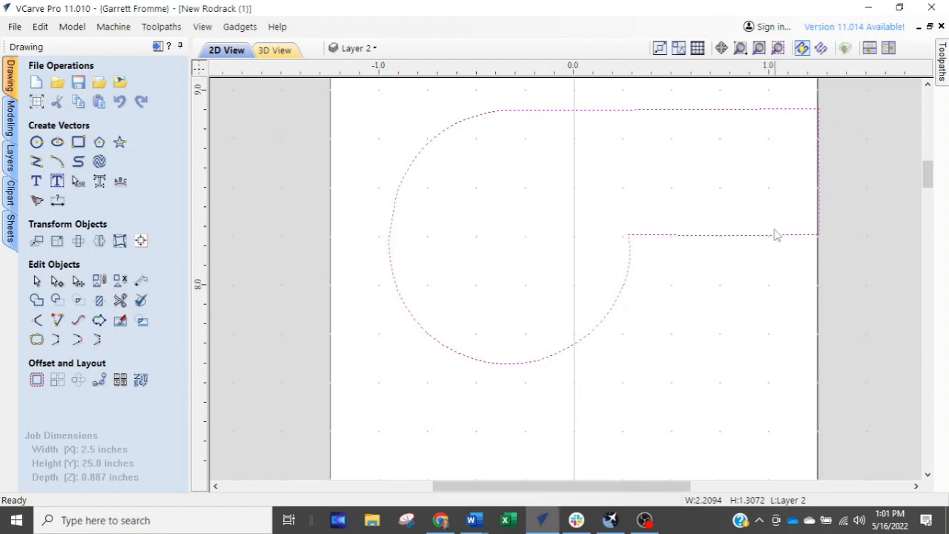
{"action": "scroll", "coordinate": [489, 209], "scroll_direction": "up", "scroll_amount": 3}
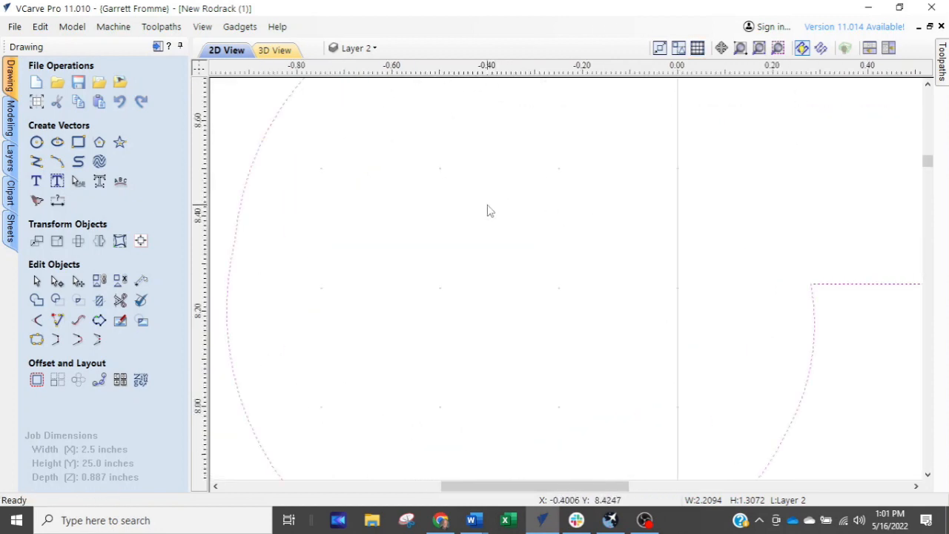
{"action": "scroll", "coordinate": [578, 220], "scroll_direction": "down", "scroll_amount": 2}
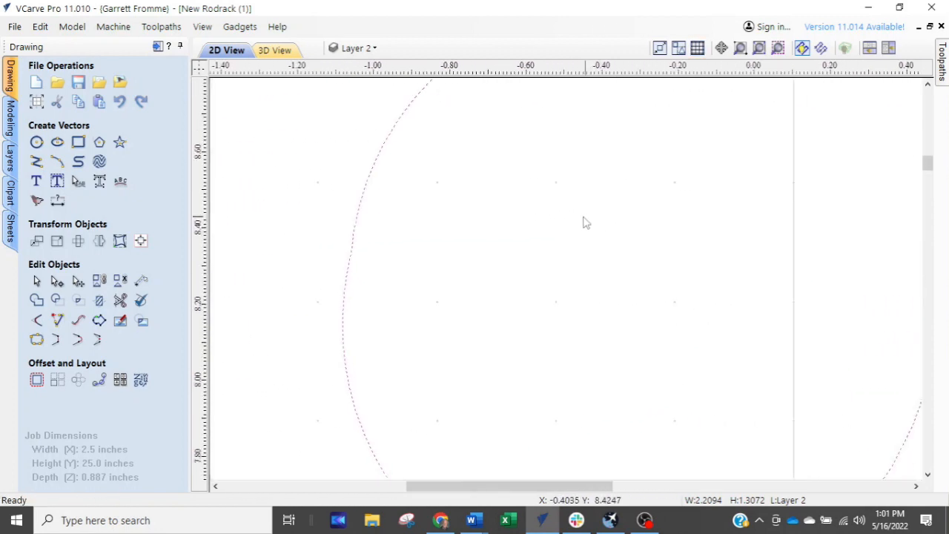
{"action": "scroll", "coordinate": [584, 217], "scroll_direction": "down", "scroll_amount": 5}
{"action": "middle_click_drag", "start_coordinate": [603, 217], "coordinate": [488, 227]}
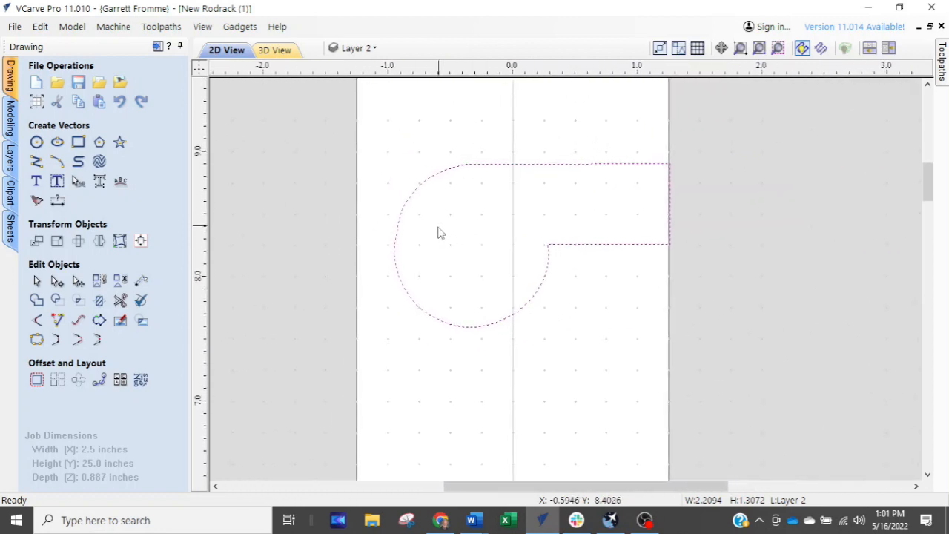
Bring up the toolpath operations and select all four hook-shaped slots along the board without the round holes.
{"action": "left_click", "coordinate": [157, 46]}
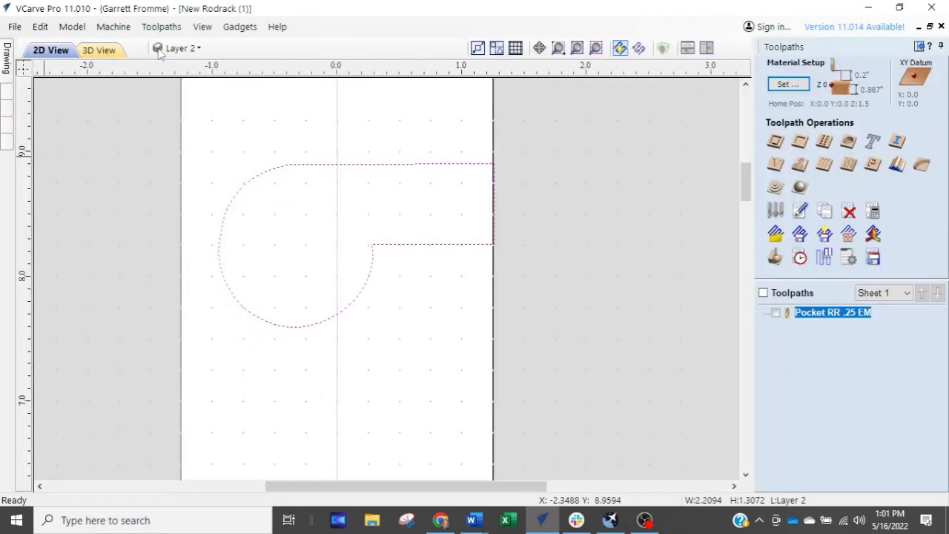
{"action": "scroll", "coordinate": [510, 200], "scroll_direction": "down", "scroll_amount": 3}
{"action": "scroll", "coordinate": [582, 208], "scroll_direction": "down", "scroll_amount": 3}
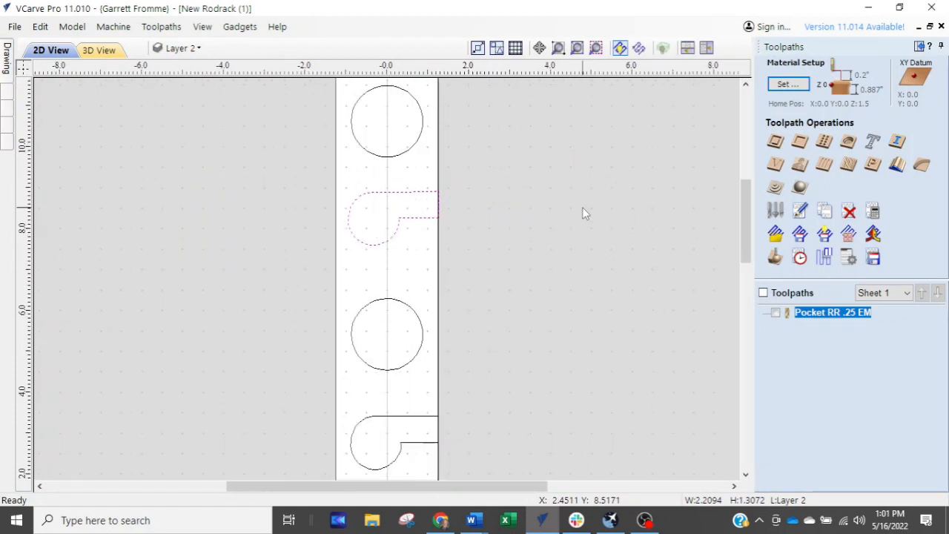
{"action": "middle_click_drag", "start_coordinate": [556, 286], "coordinate": [573, 258]}
{"action": "scroll", "coordinate": [570, 252], "scroll_direction": "down", "scroll_amount": 3}
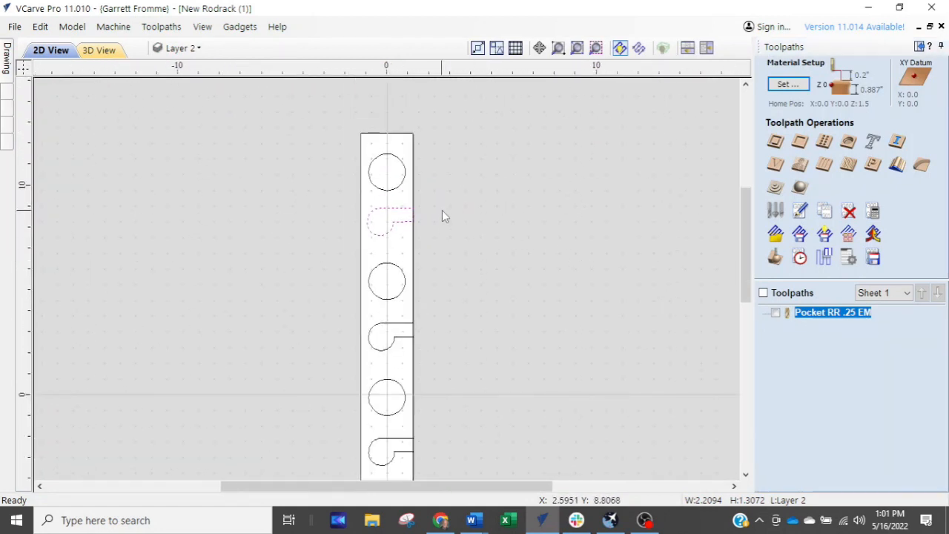
{"action": "middle_click_drag", "start_coordinate": [434, 198], "coordinate": [492, 135]}
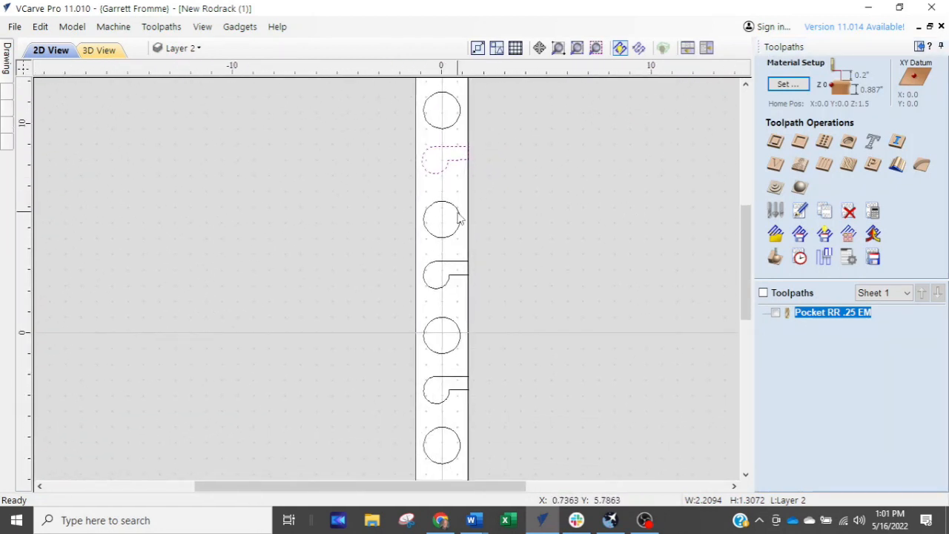
{"action": "key", "text": "ctrl"}
{"action": "key", "text": "ctrl"}
{"action": "left_click_drag", "start_coordinate": [490, 134], "coordinate": [467, 443]}
{"action": "middle_click_drag", "start_coordinate": [496, 403], "coordinate": [533, 241]}
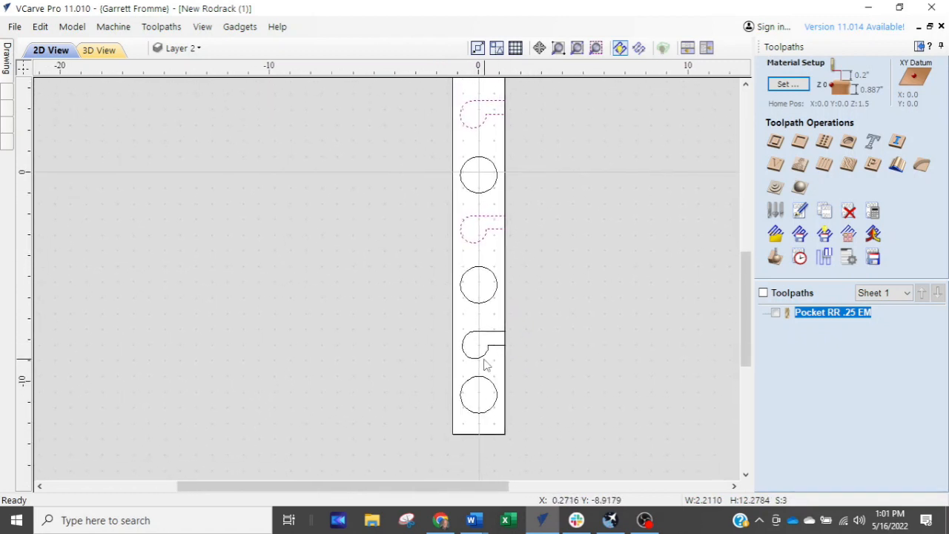
{"action": "left_click", "coordinate": [478, 345], "text": "shift"}
{"action": "scroll", "coordinate": [589, 315], "scroll_direction": "down", "scroll_amount": 2}
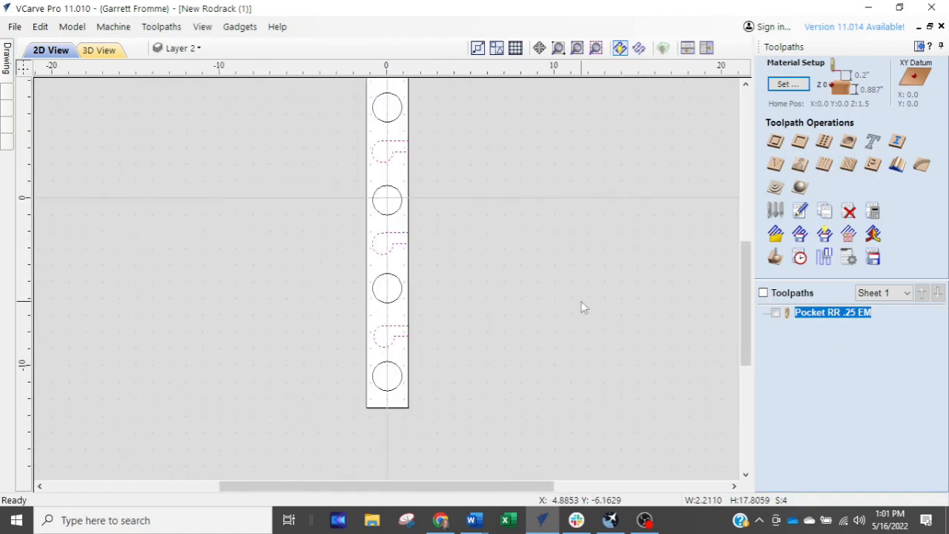
Start a pocket toolpath for the selected slots and replace the surfacing bit with End Mill (1/4") DOWN CUT.
{"action": "left_click", "coordinate": [797, 143]}
{"action": "left_click", "coordinate": [808, 165]}
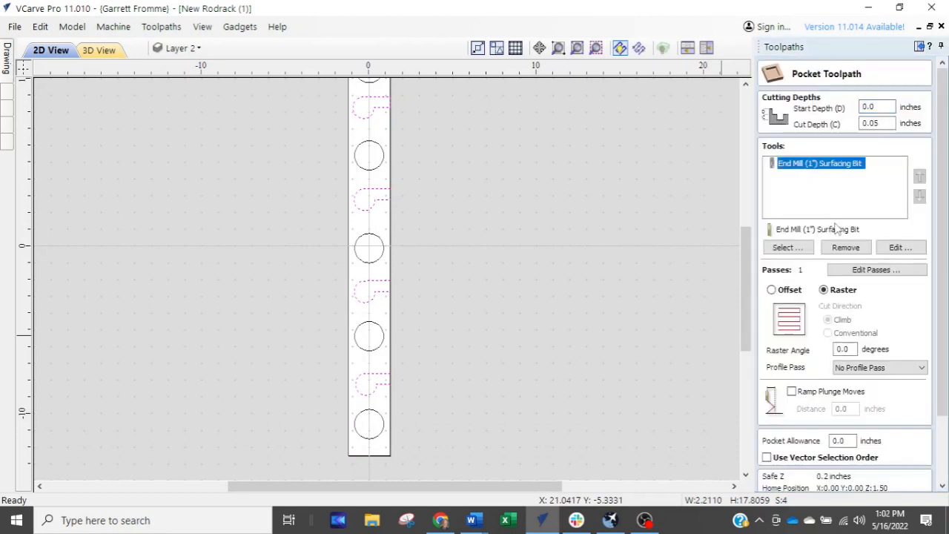
{"action": "left_click", "coordinate": [845, 247]}
{"action": "left_click", "coordinate": [787, 247]}
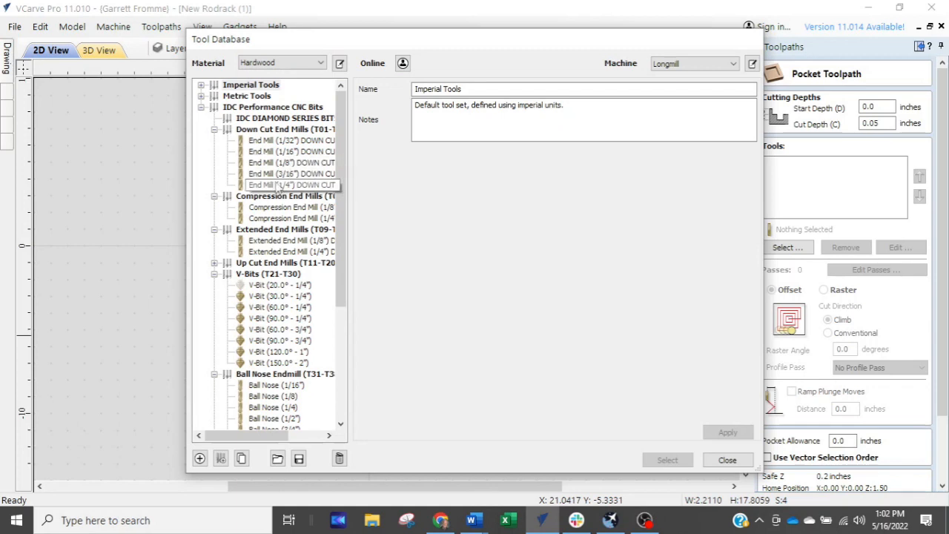
{"action": "left_click", "coordinate": [282, 185]}
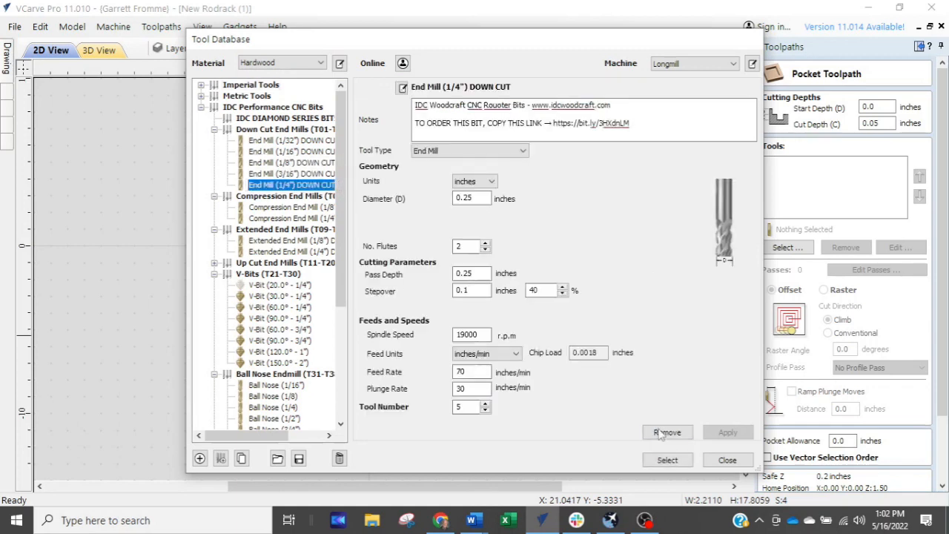
{"action": "left_click", "coordinate": [667, 460]}
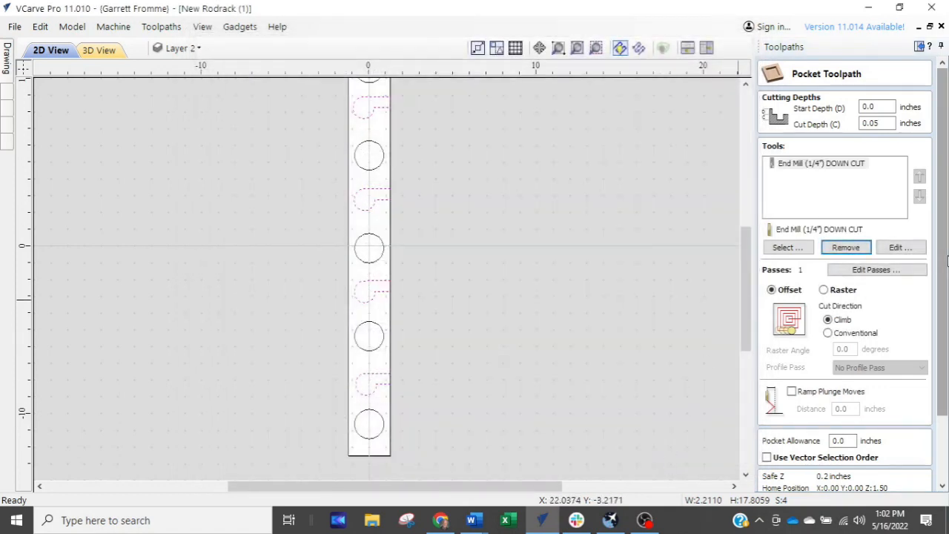
Calculate the Pocket 1 toolpath with the open vectors ignored and preview all toolpaths on the board.
{"action": "scroll", "coordinate": [943, 318], "scroll_direction": "down", "scroll_amount": 3}
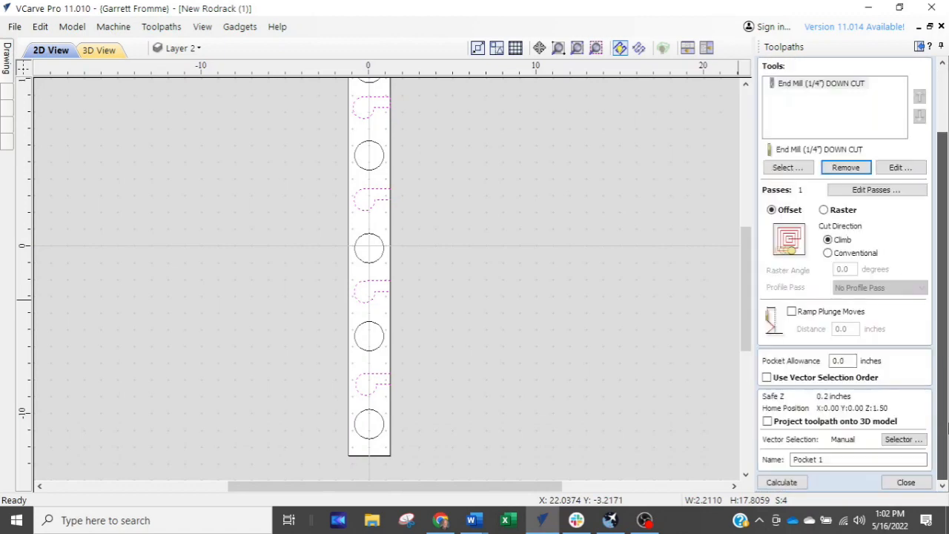
{"action": "left_click", "coordinate": [771, 483]}
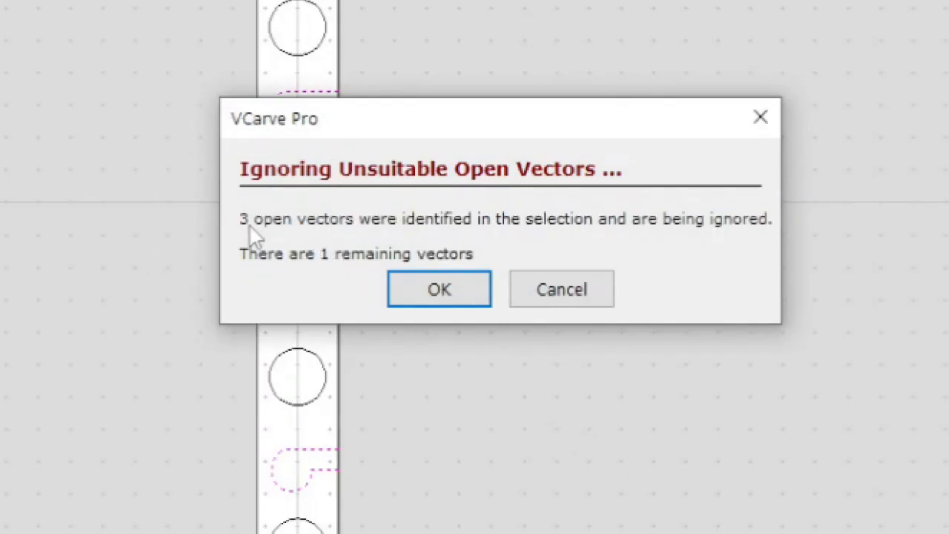
{"action": "left_click", "coordinate": [432, 302]}
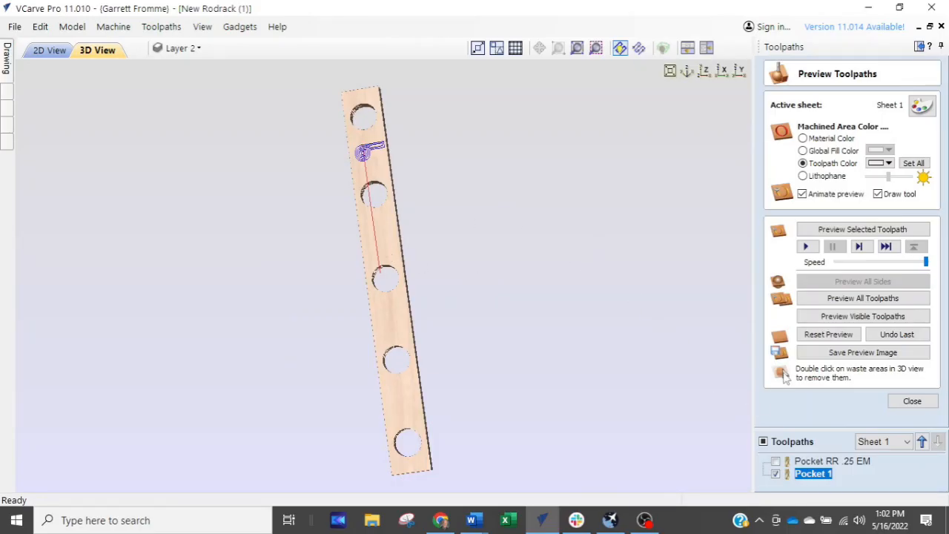
{"action": "left_click", "coordinate": [820, 300]}
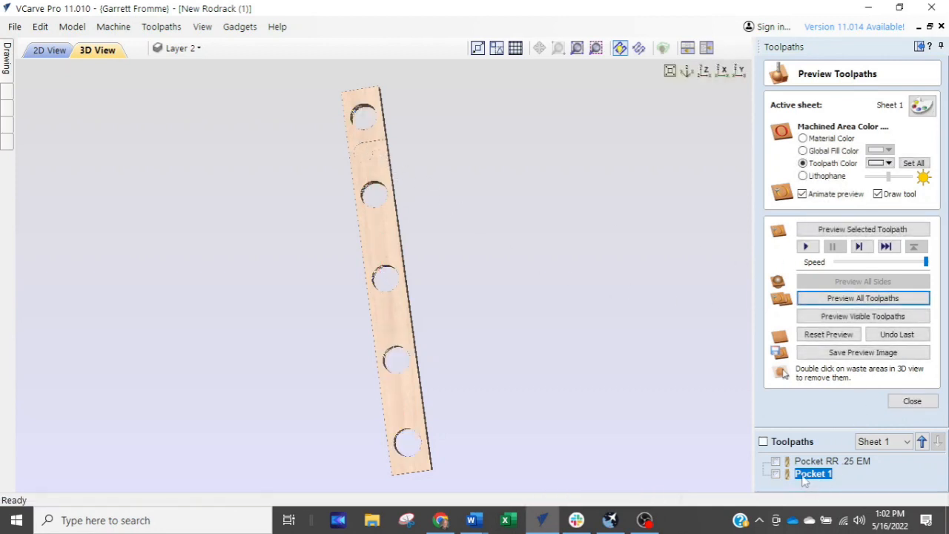
{"action": "scroll", "coordinate": [330, 149], "scroll_direction": "up", "scroll_amount": 5}
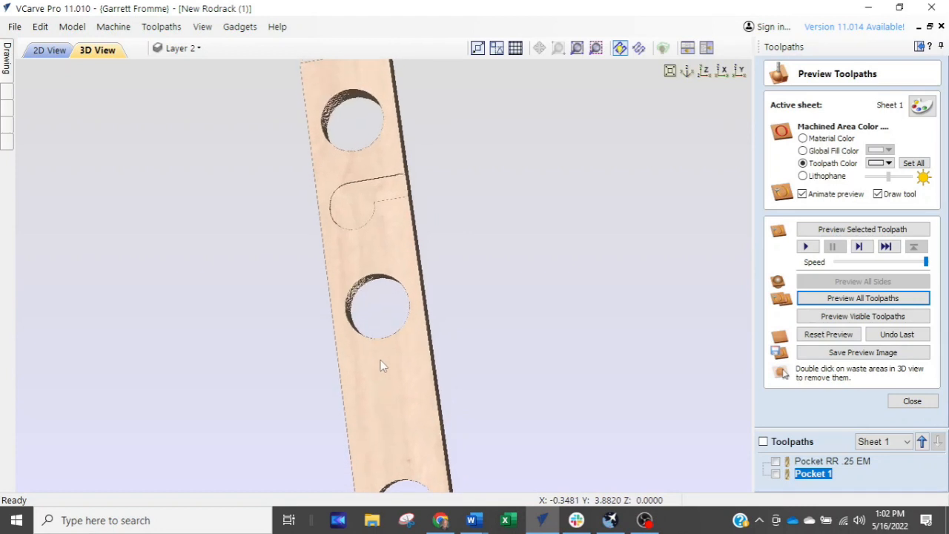
Set Pocket 1's cut depth to the full material thickness (z) and recalculate the toolpath, ignoring the open vectors.
{"action": "double_click", "coordinate": [810, 477]}
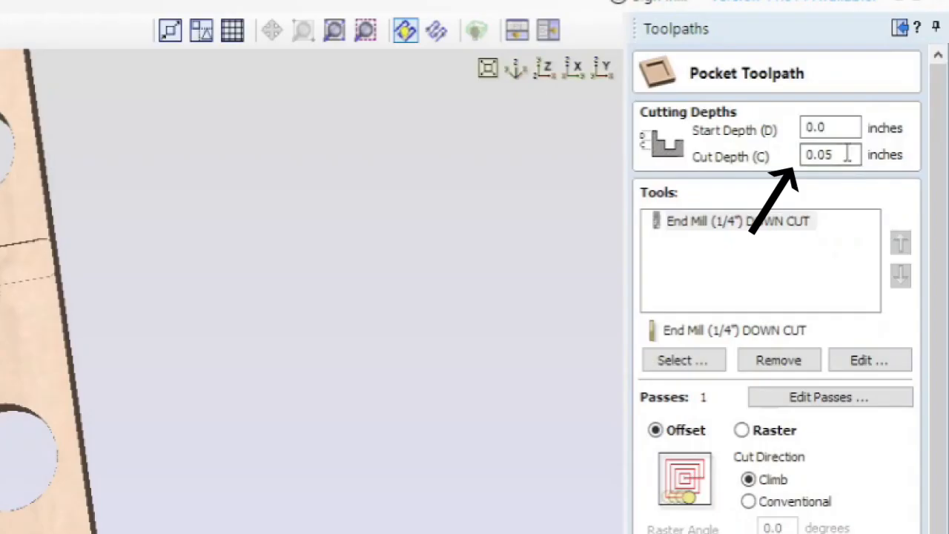
{"action": "left_click_drag", "start_coordinate": [889, 121], "coordinate": [825, 121]}
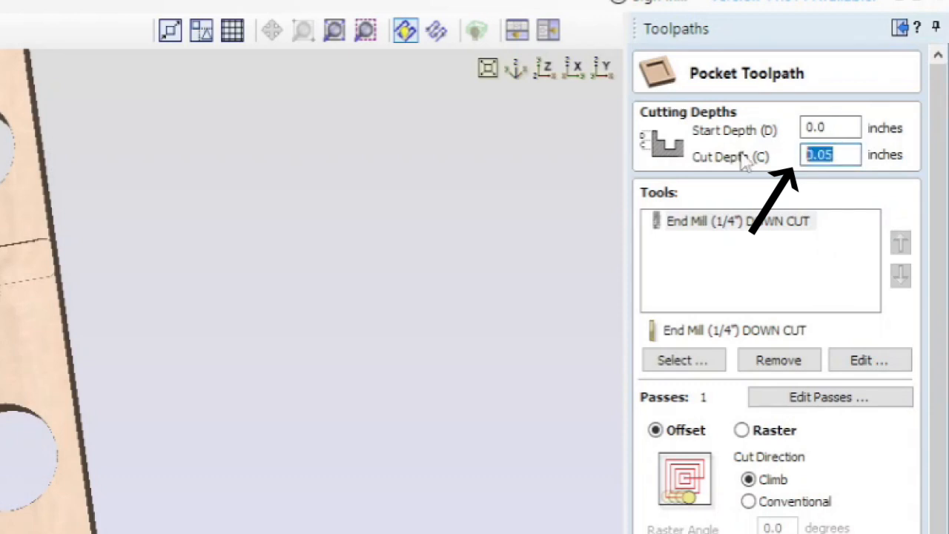
{"action": "type", "text": "2"}
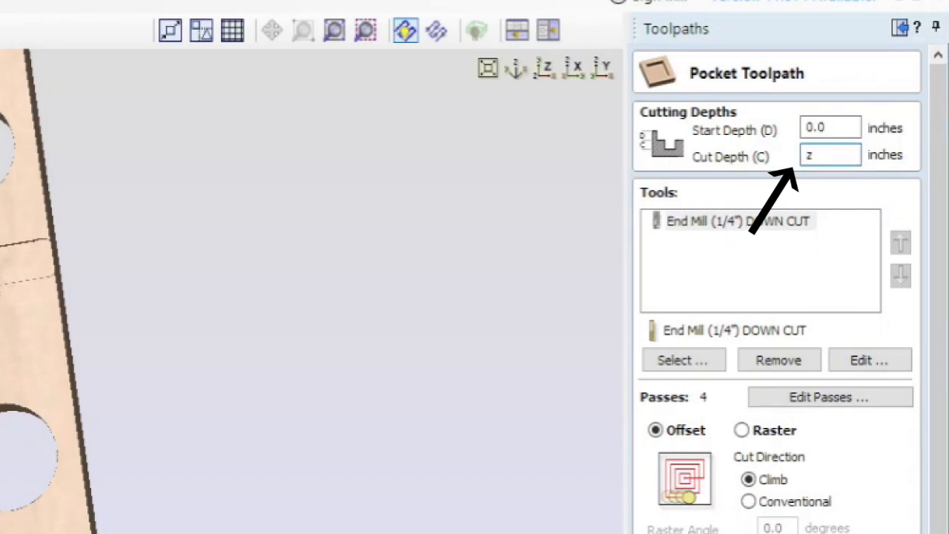
{"action": "type", "text": "="}
{"action": "left_click_drag", "start_coordinate": [940, 371], "coordinate": [947, 476]}
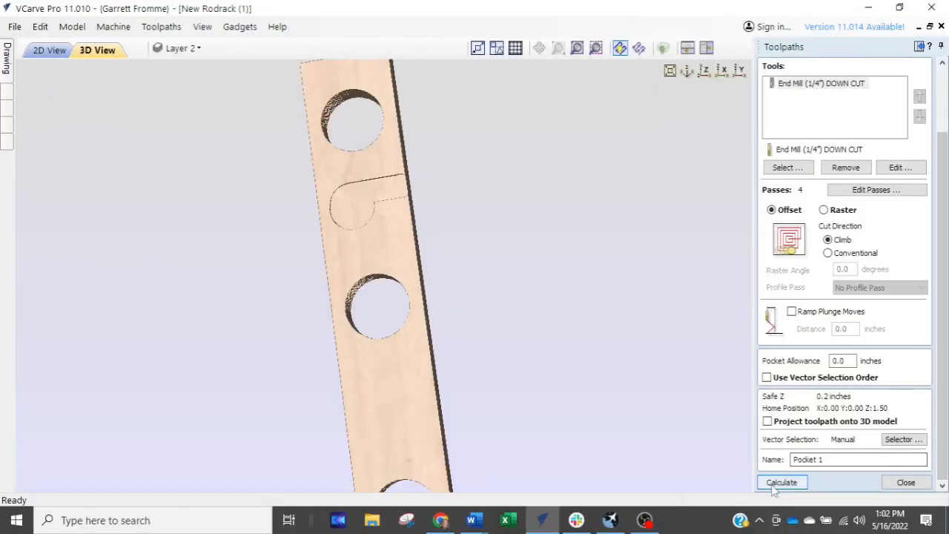
{"action": "left_click", "coordinate": [778, 482]}
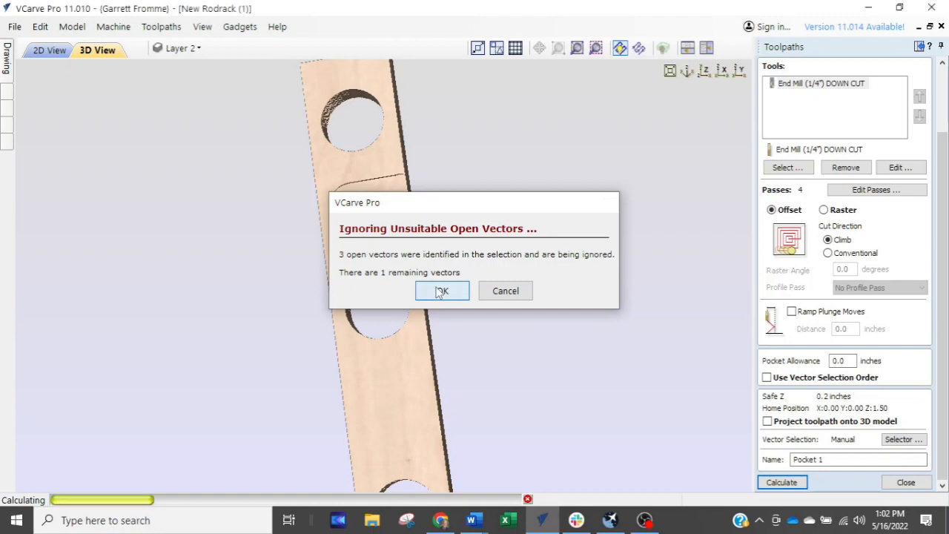
{"action": "left_click", "coordinate": [441, 291]}
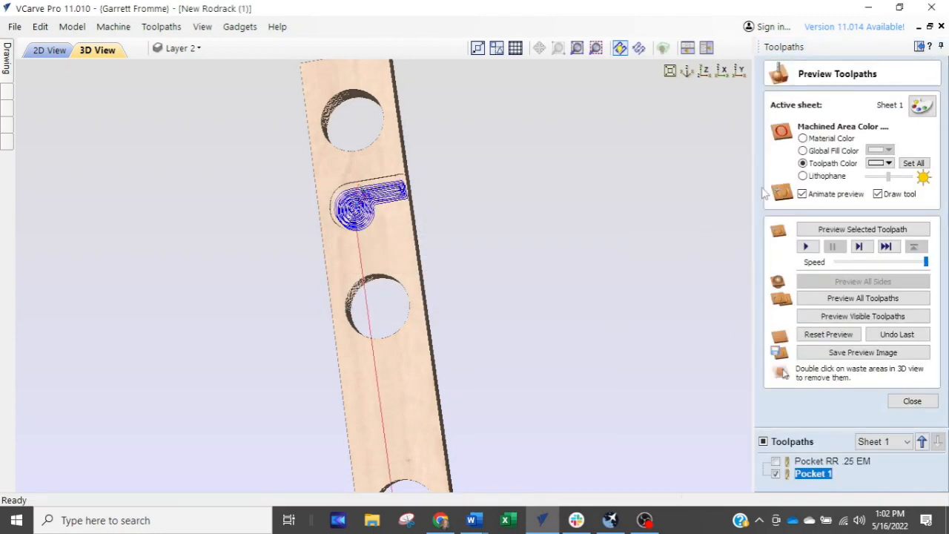
Preview the Pocket 1 cut and examine the corners of the slot's open end at the board's edge.
{"action": "left_click", "coordinate": [830, 229]}
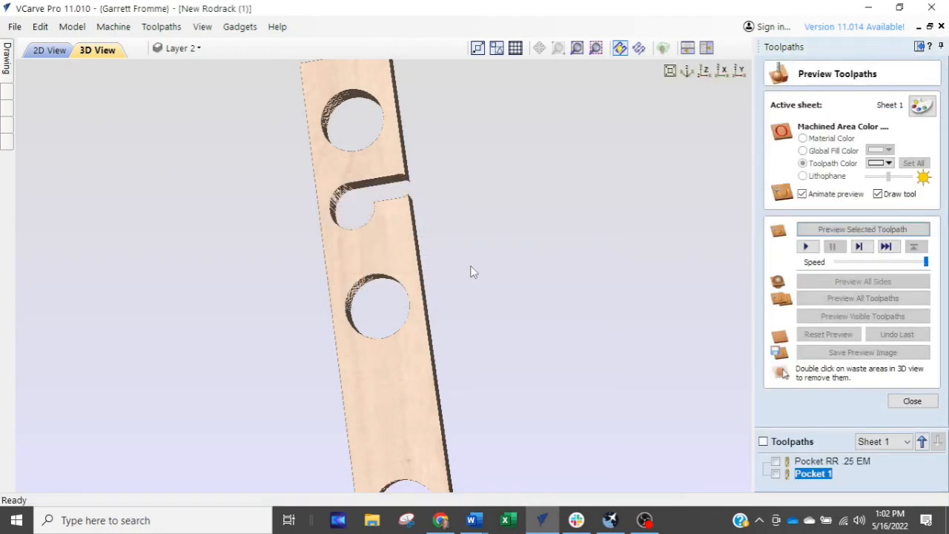
{"action": "scroll", "coordinate": [373, 275], "scroll_direction": "down", "scroll_amount": 3}
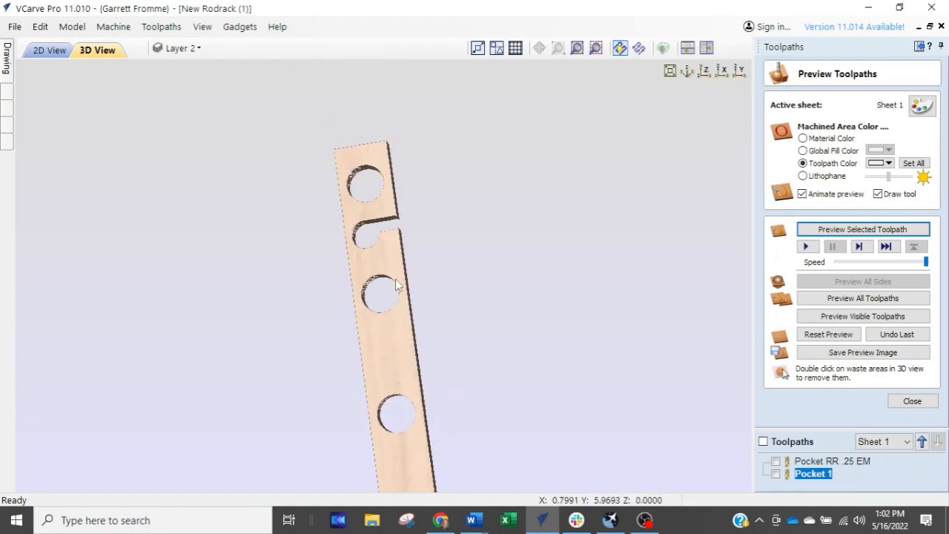
{"action": "scroll", "coordinate": [367, 189], "scroll_direction": "up", "scroll_amount": 3}
{"action": "left_click_drag", "start_coordinate": [412, 252], "coordinate": [457, 376]}
{"action": "scroll", "coordinate": [439, 273], "scroll_direction": "up", "scroll_amount": 3}
{"action": "scroll", "coordinate": [438, 275], "scroll_direction": "up", "scroll_amount": 2}
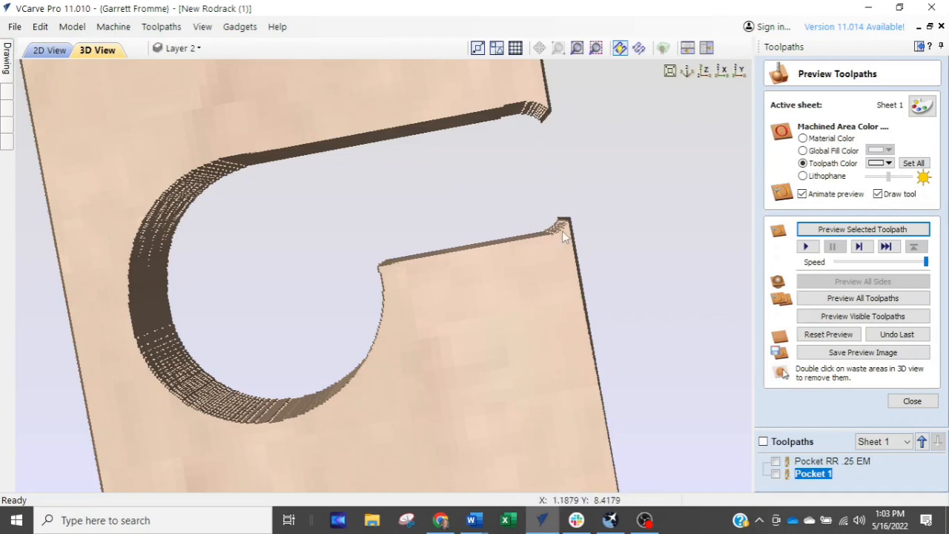
Close the toolpath preview and return to the 2D drawing with the vector-editing tools shown.
{"action": "left_click", "coordinate": [913, 402]}
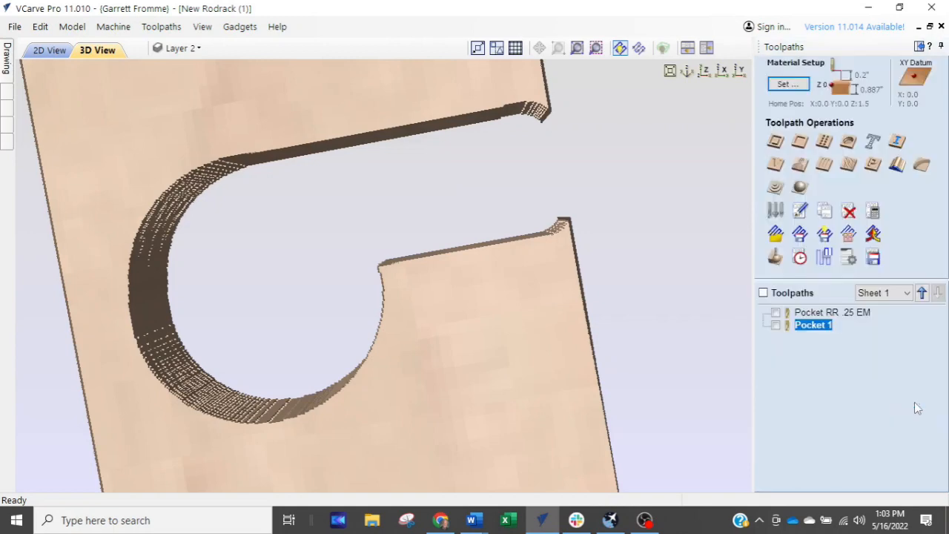
{"action": "left_click", "coordinate": [917, 47]}
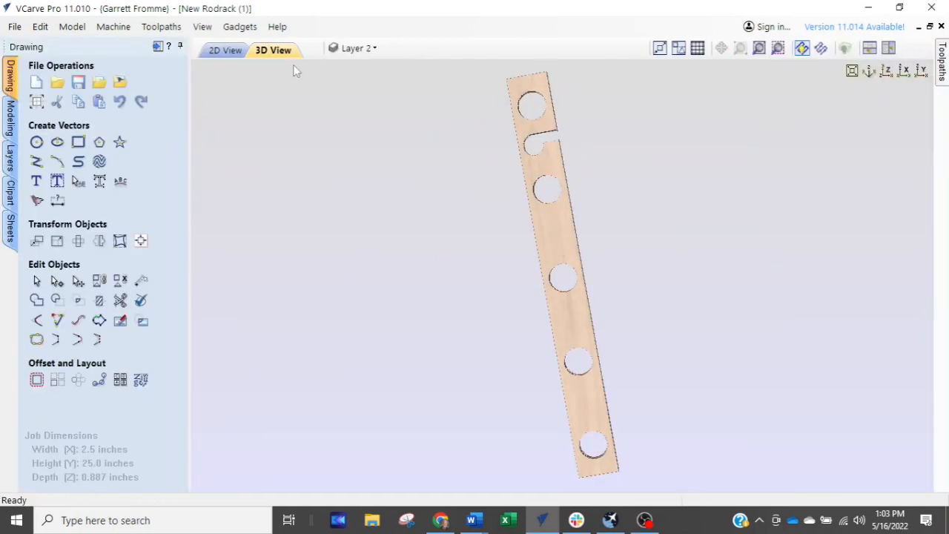
{"action": "left_click", "coordinate": [230, 50]}
{"action": "left_click", "coordinate": [229, 52]}
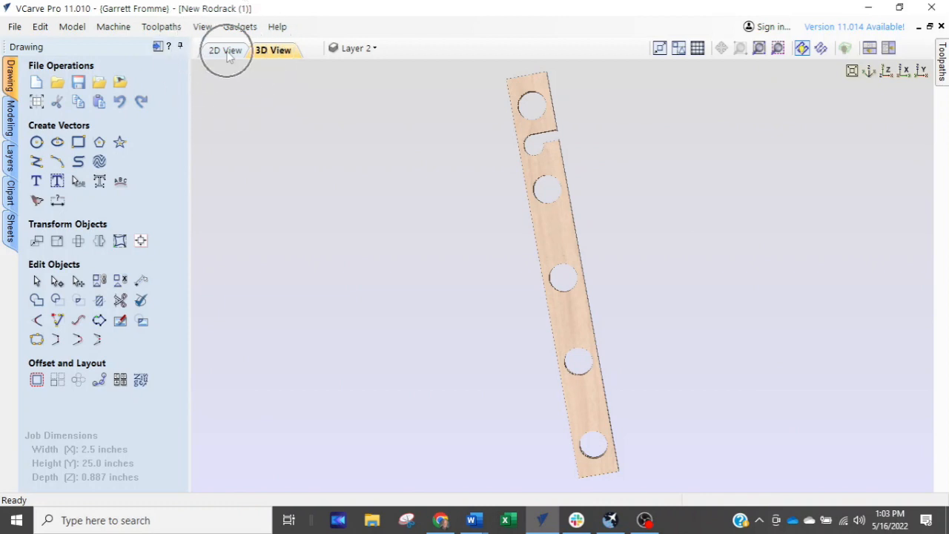
Clear the selection of the four slots and select only the uppermost hook-shaped slot's outline.
{"action": "scroll", "coordinate": [595, 173], "scroll_direction": "up", "scroll_amount": 3}
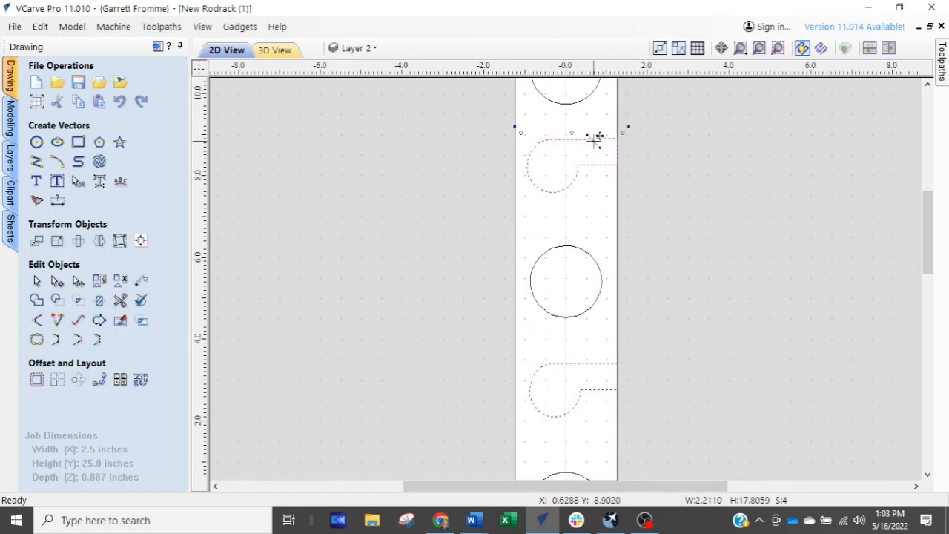
{"action": "left_click", "coordinate": [650, 165]}
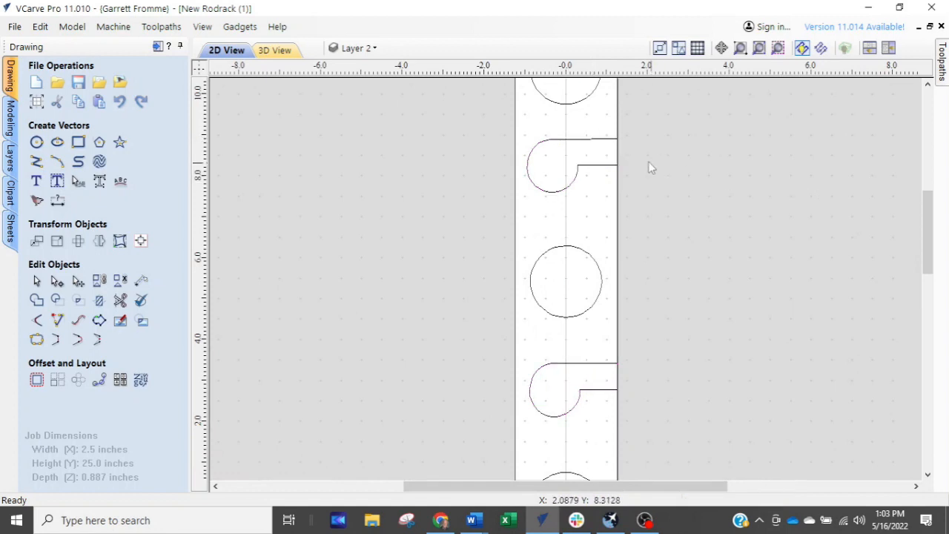
{"action": "left_click", "coordinate": [607, 172]}
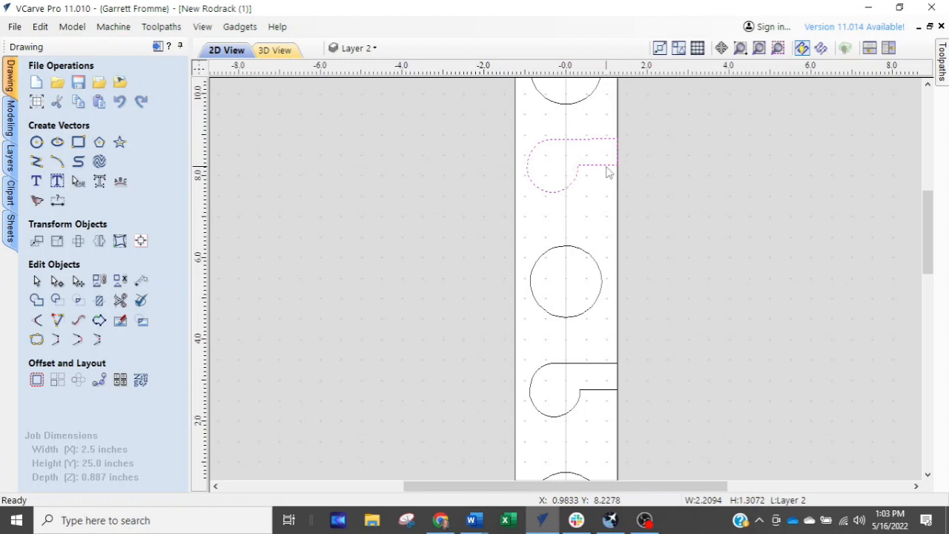
{"action": "left_click", "coordinate": [682, 173]}
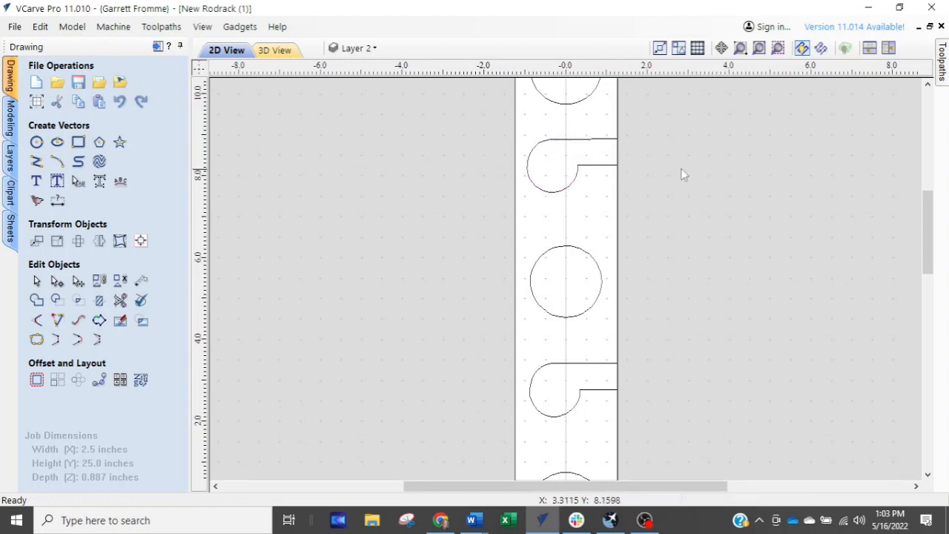
{"action": "left_click", "coordinate": [607, 170]}
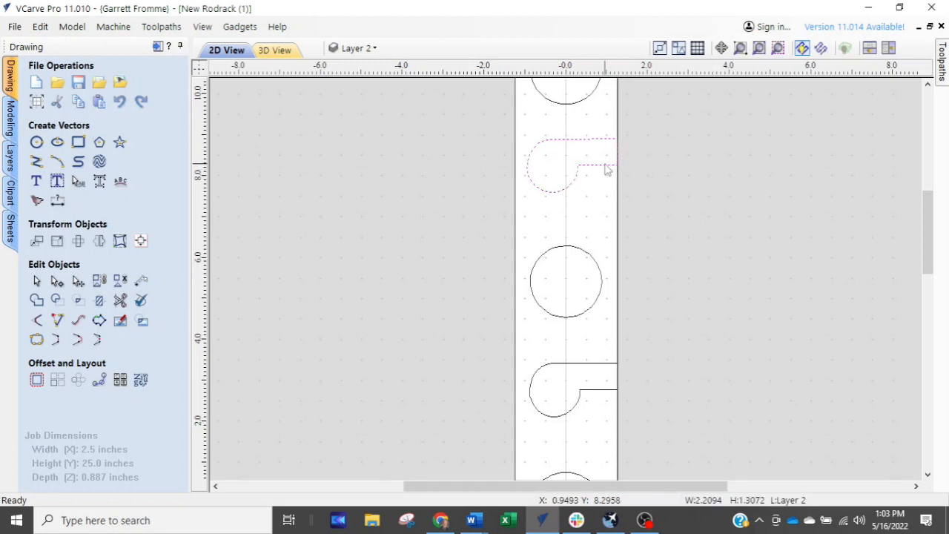
Move the two end nodes of the uppermost hook-shaped slot straight outward past the board's edge, to about X 1.54.
{"action": "double_click", "coordinate": [606, 170]}
{"action": "scroll", "coordinate": [603, 111], "scroll_direction": "up", "scroll_amount": 3}
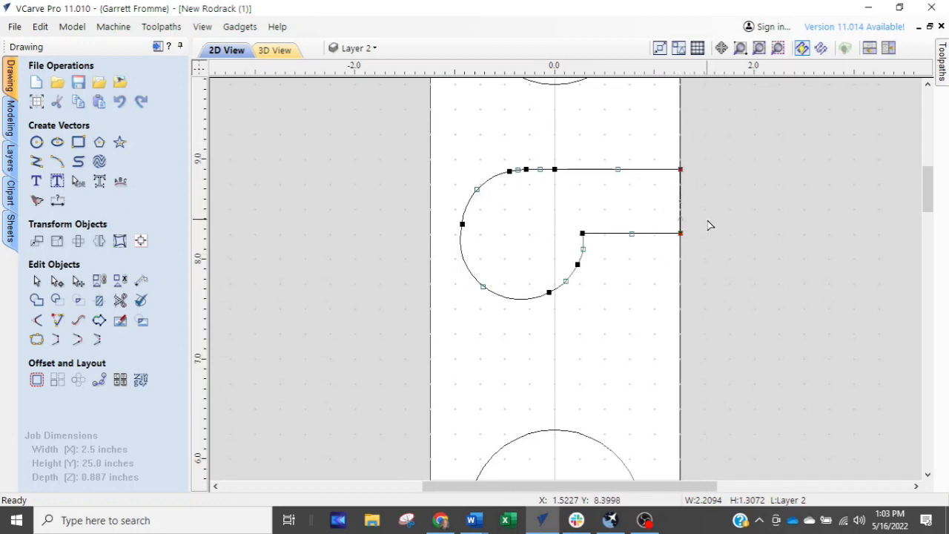
{"action": "key", "text": "Right"}
{"action": "key", "text": "Right"}
{"action": "key", "text": "Right"}
{"action": "key", "text": "Right"}
{"action": "key", "text": "Right"}
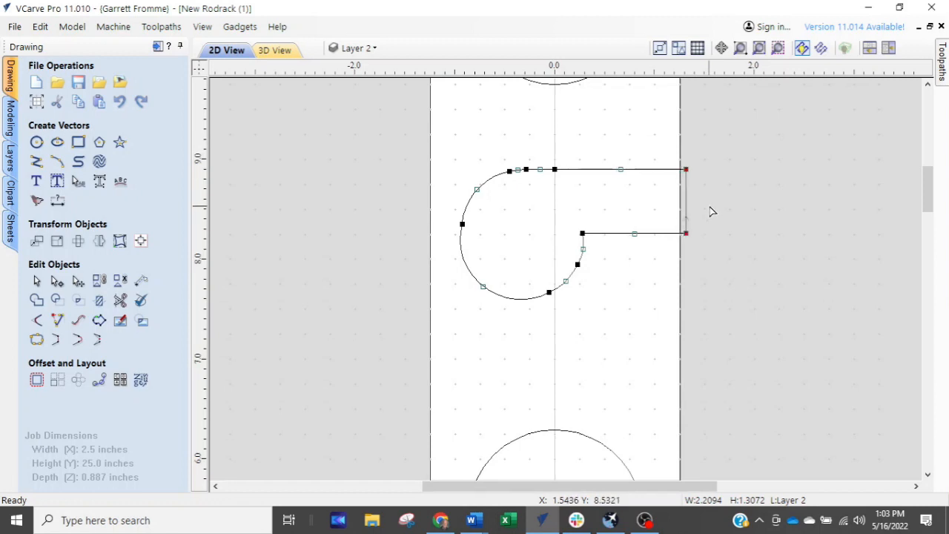
{"action": "key", "text": "Right"}
{"action": "key", "text": "Right"}
{"action": "key", "text": "Right"}
{"action": "key", "text": "Right"}
{"action": "key", "text": "Right"}
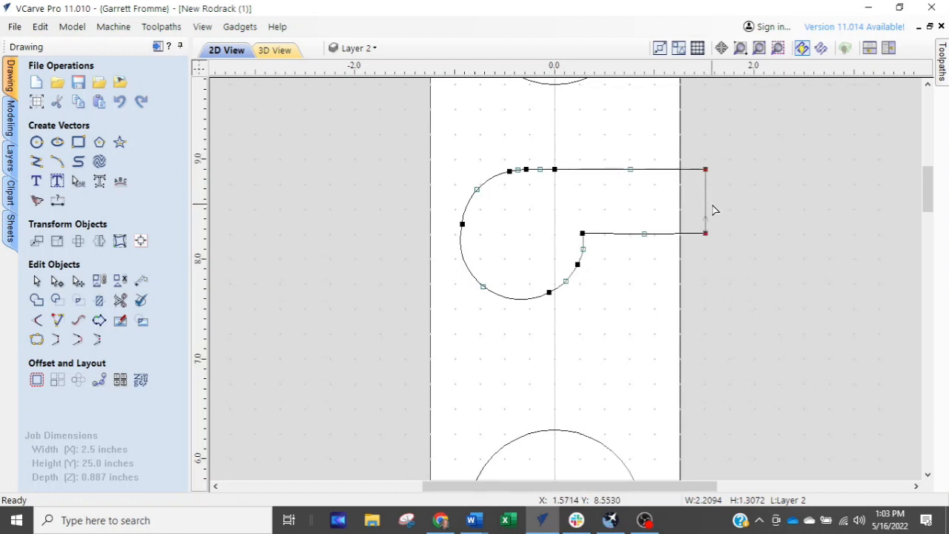
{"action": "scroll", "coordinate": [684, 189], "scroll_direction": "up", "scroll_amount": 3}
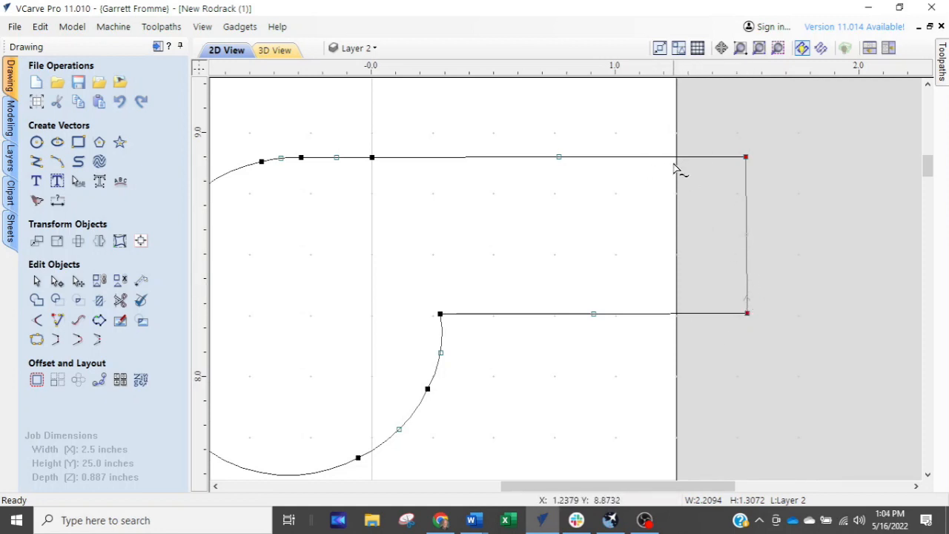
{"action": "scroll", "coordinate": [674, 172], "scroll_direction": "up", "scroll_amount": 3}
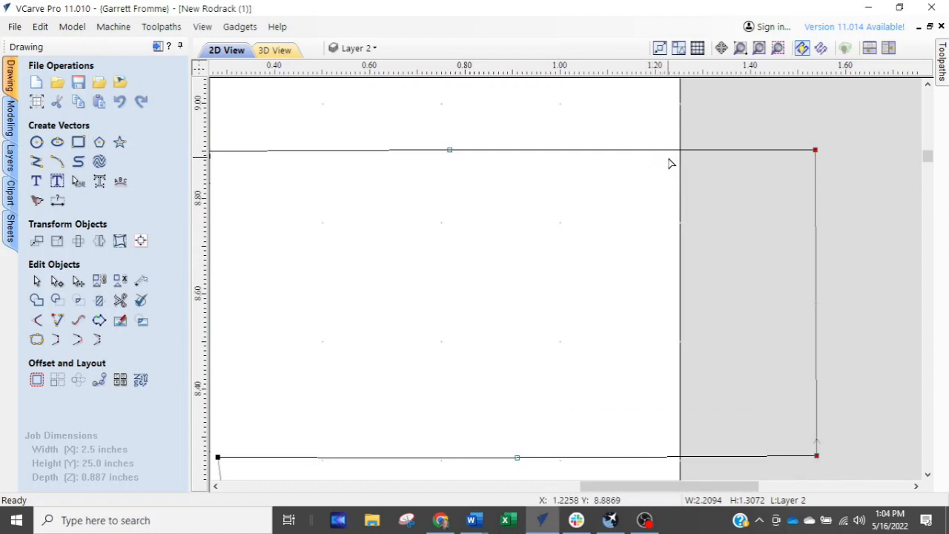
{"action": "scroll", "coordinate": [697, 242], "scroll_direction": "down", "scroll_amount": 4}
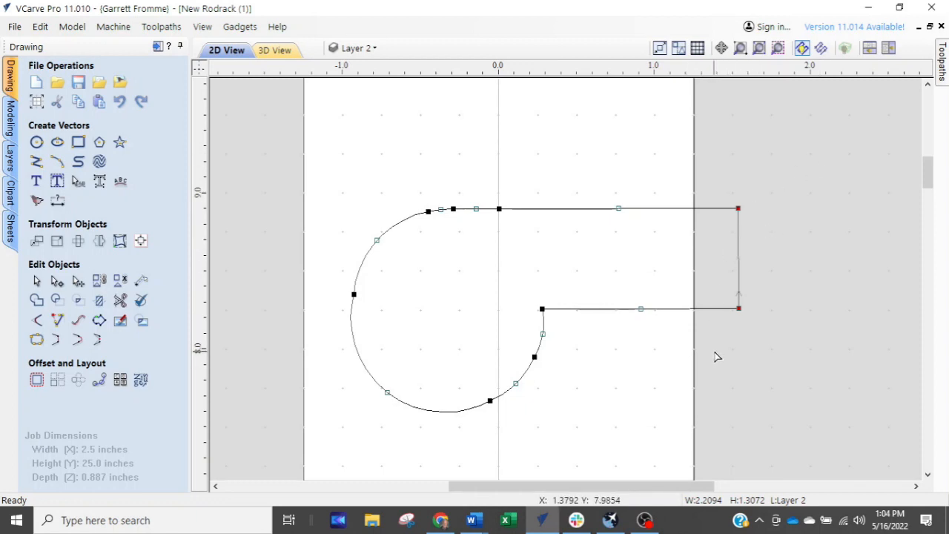
{"action": "left_click_drag", "start_coordinate": [769, 223], "coordinate": [779, 204]}
{"action": "scroll", "coordinate": [745, 318], "scroll_direction": "up", "scroll_amount": 2}
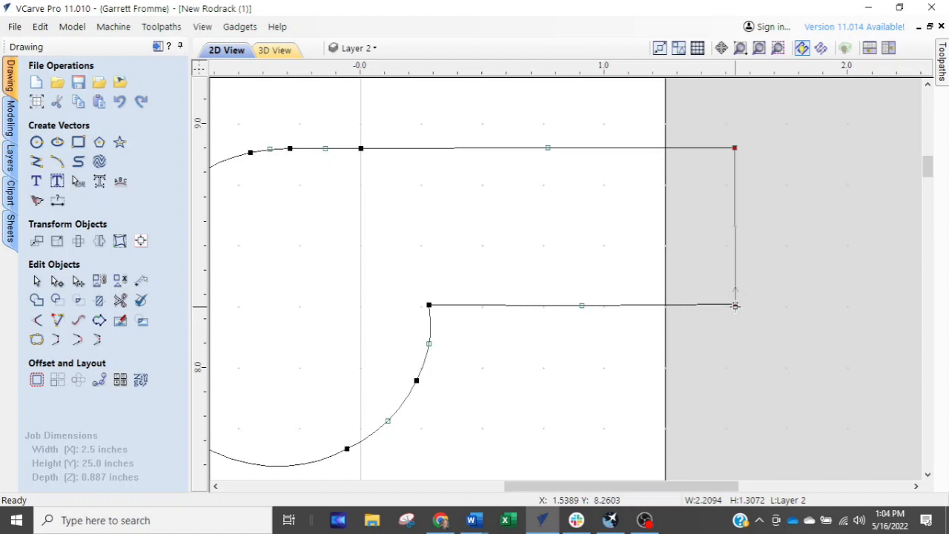
{"action": "left_click_drag", "start_coordinate": [734, 304], "coordinate": [736, 324]}
{"action": "left_click_drag", "start_coordinate": [752, 374], "coordinate": [693, 304]}
{"action": "key", "text": "ctrl+z"}
{"action": "left_click_drag", "start_coordinate": [734, 253], "coordinate": [834, 291]}
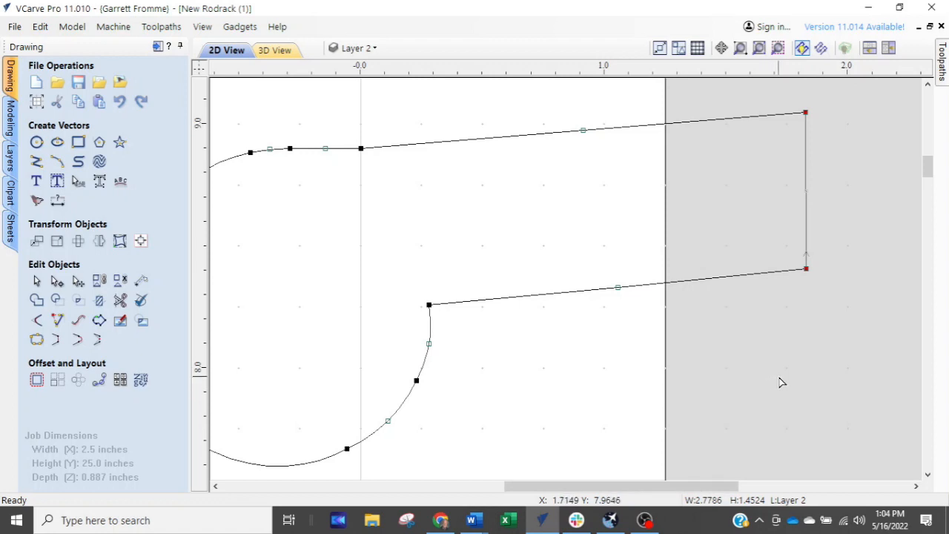
{"action": "key", "text": "ctrl+z"}
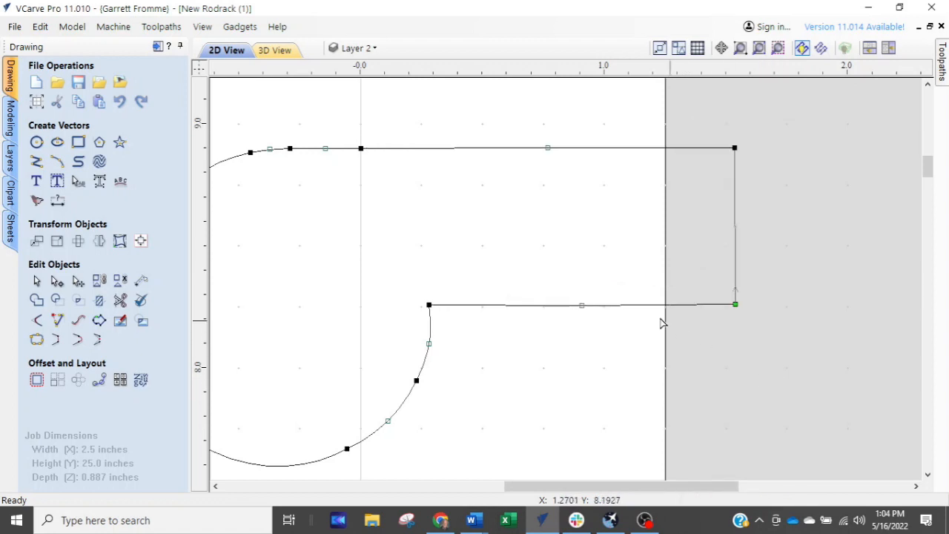
Leave node editing and recalculate only the Pocket 1 toolpath for the extended slot outline, acknowledging the cut-through warning.
{"action": "scroll", "coordinate": [653, 309], "scroll_direction": "down", "scroll_amount": 2}
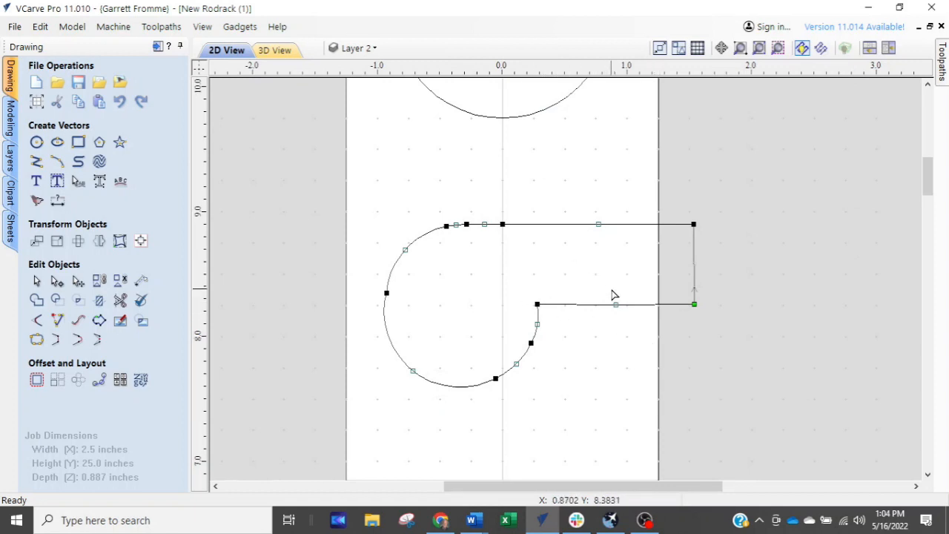
{"action": "key", "text": "n"}
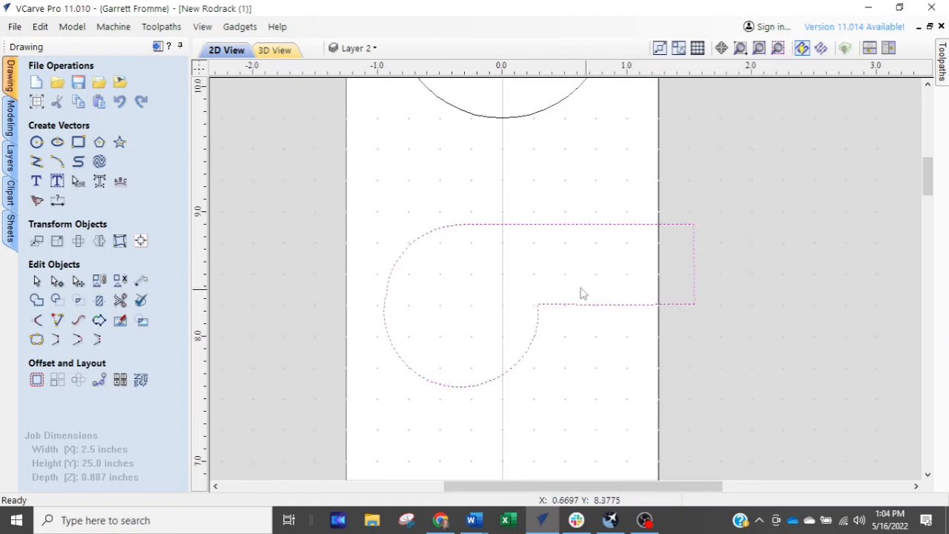
{"action": "left_click", "coordinate": [156, 47]}
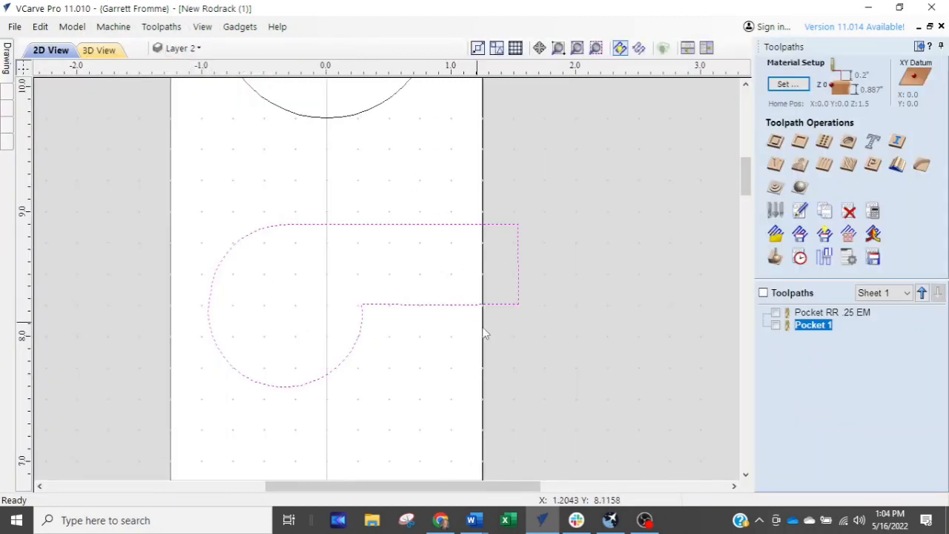
{"action": "left_click", "coordinate": [815, 326]}
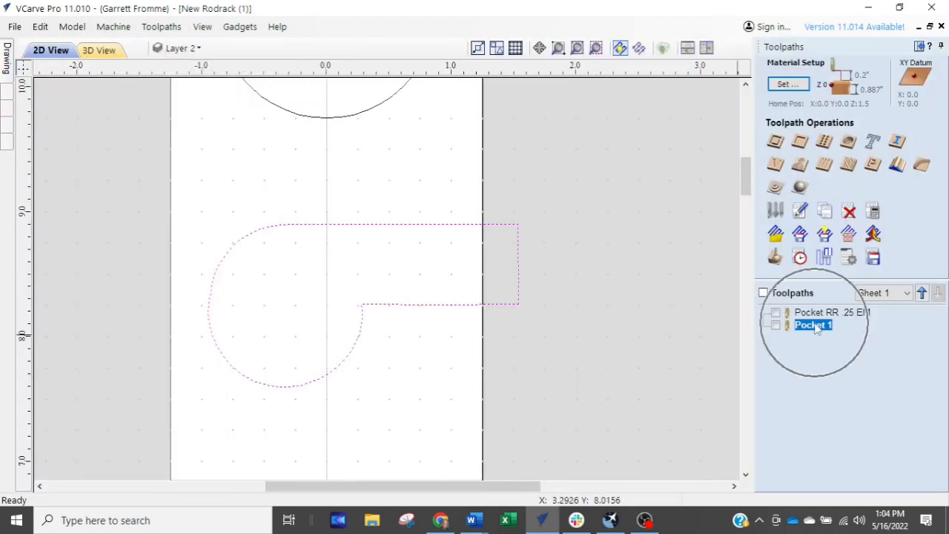
{"action": "mouse_move", "coordinate": [815, 329]}
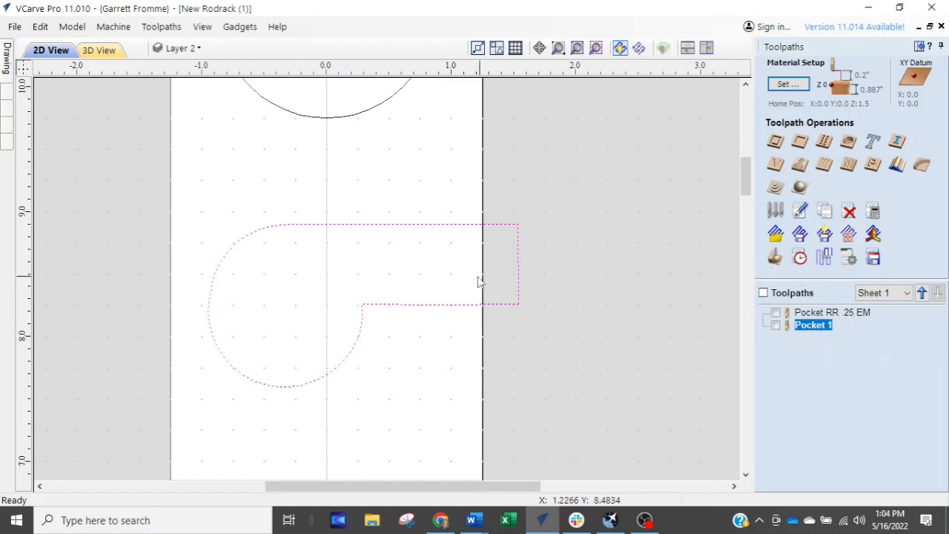
{"action": "left_click", "coordinate": [873, 212]}
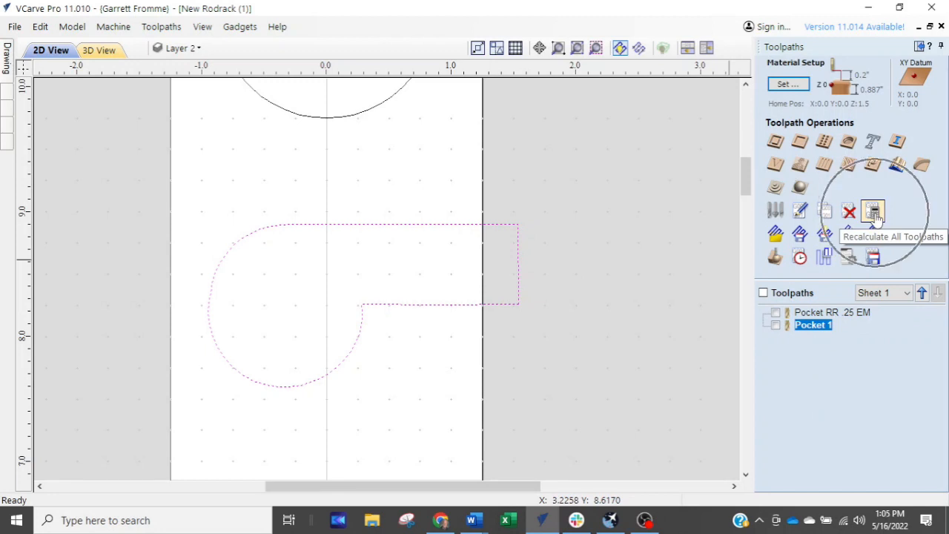
{"action": "key", "text": "ctrl"}
{"action": "key", "text": "ctrl"}
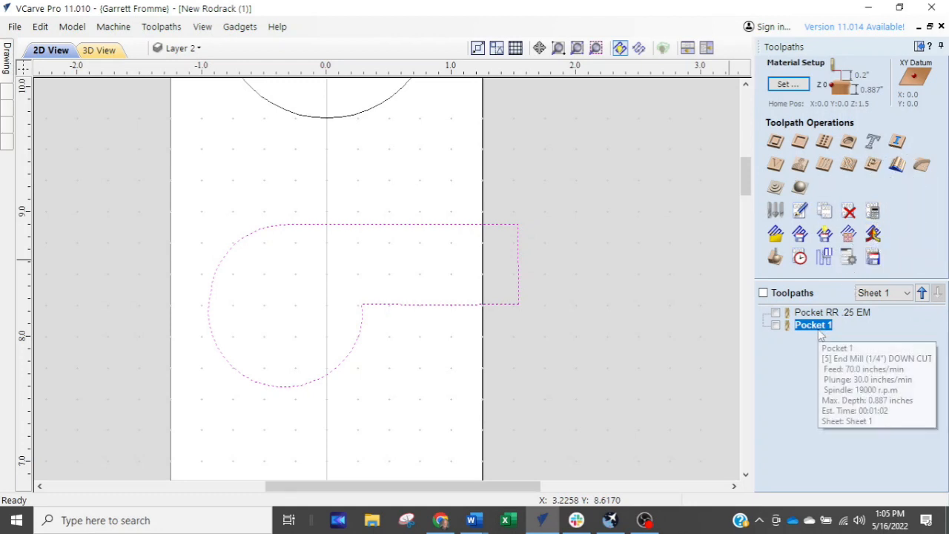
{"action": "key", "text": "ctrl"}
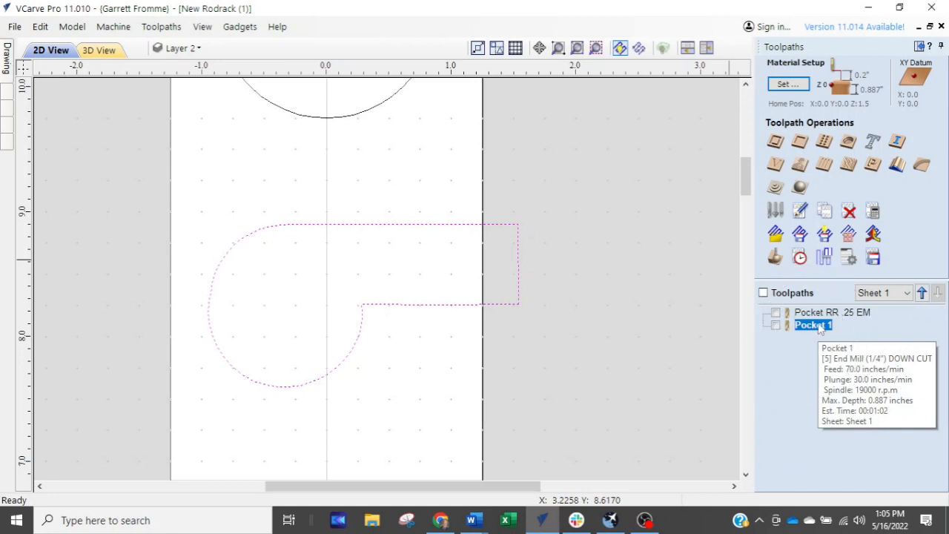
{"action": "right_click", "coordinate": [821, 328]}
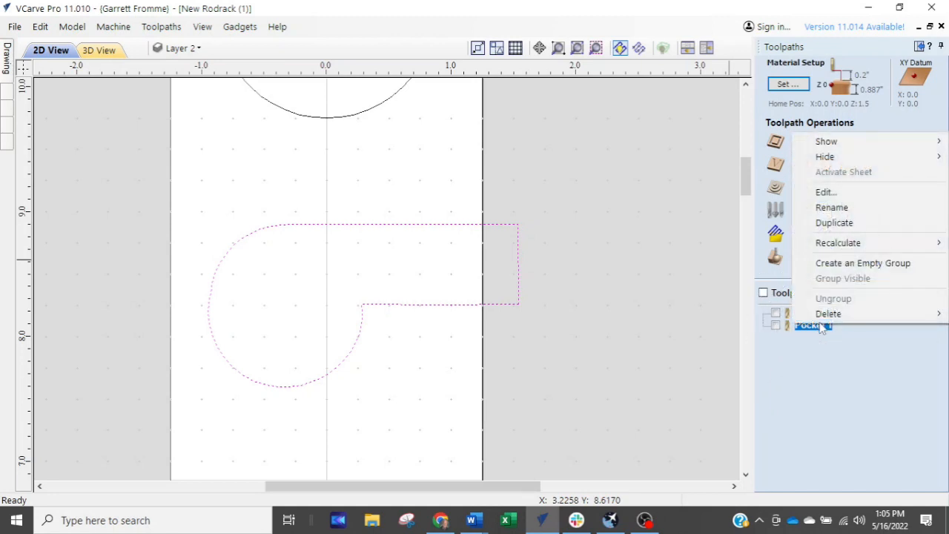
{"action": "mouse_move", "coordinate": [834, 249]}
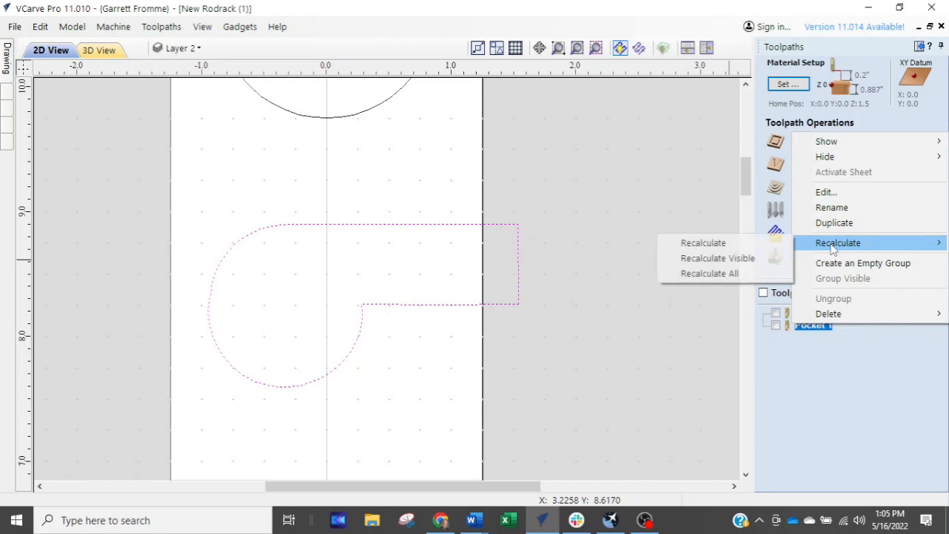
{"action": "key", "text": "ctrl"}
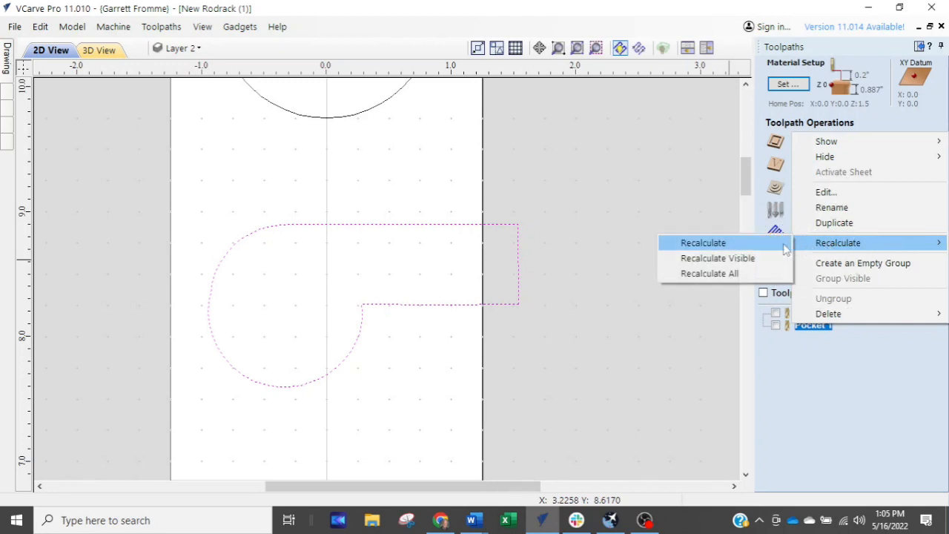
{"action": "left_click", "coordinate": [731, 245]}
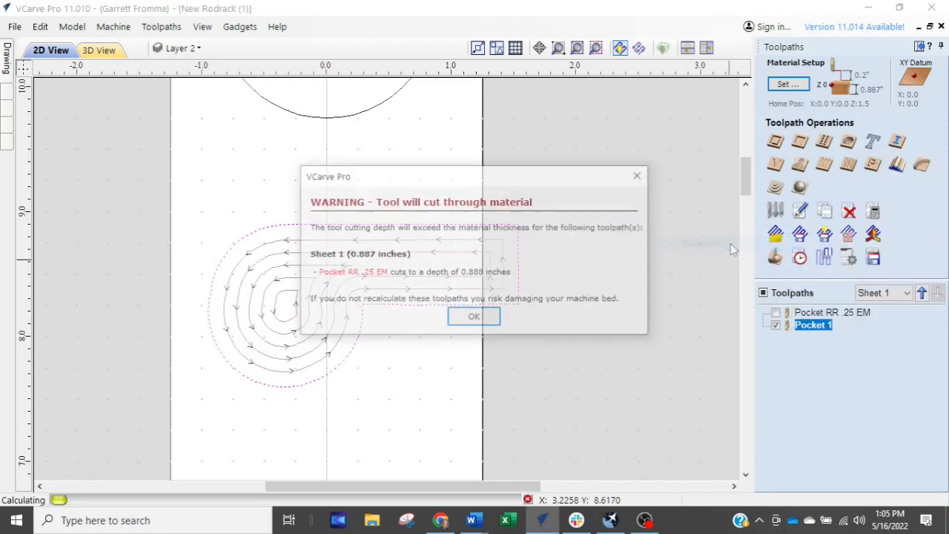
{"action": "left_click", "coordinate": [487, 324]}
{"action": "left_click", "coordinate": [479, 276]}
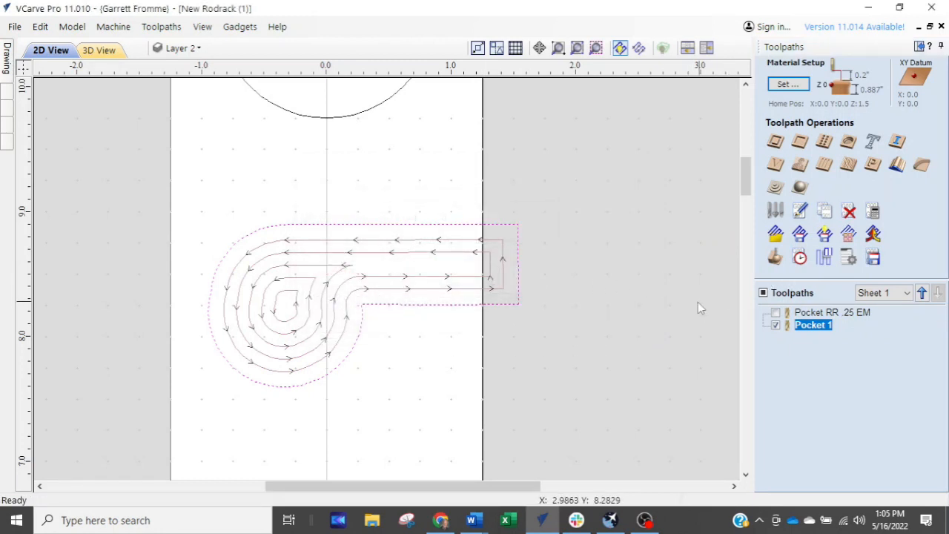
Reset the preview, preview all toolpaths, and examine the corners of the extended slot's open end at the board's edge.
{"action": "left_click", "coordinate": [774, 258]}
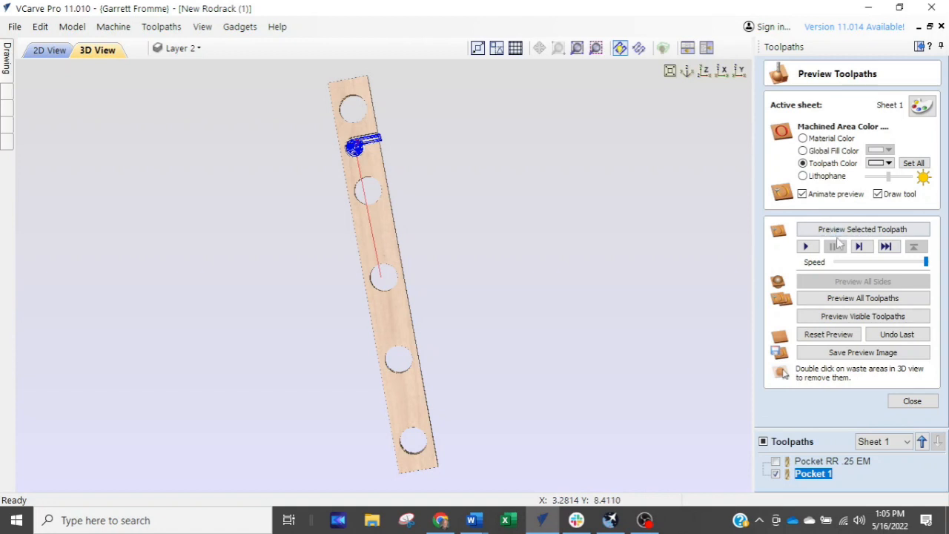
{"action": "left_click", "coordinate": [829, 337]}
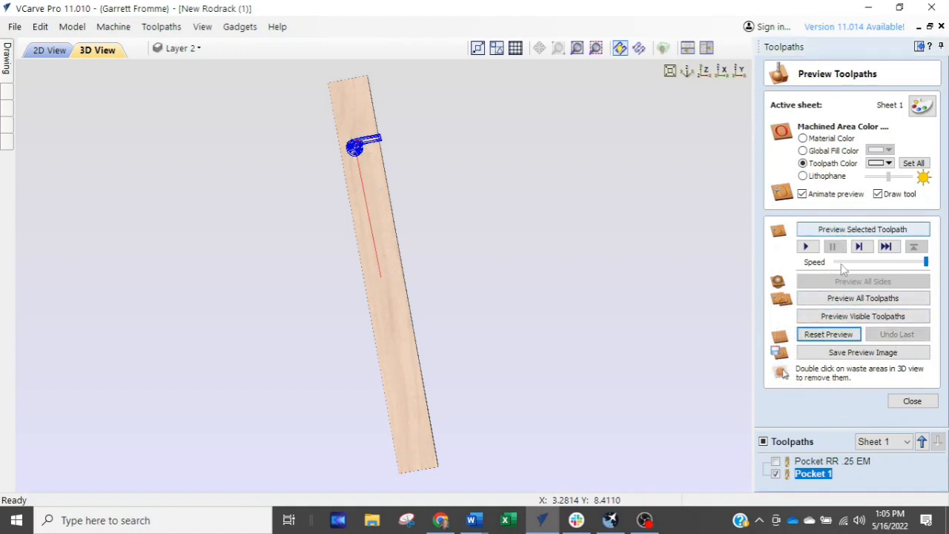
{"action": "left_click", "coordinate": [843, 299]}
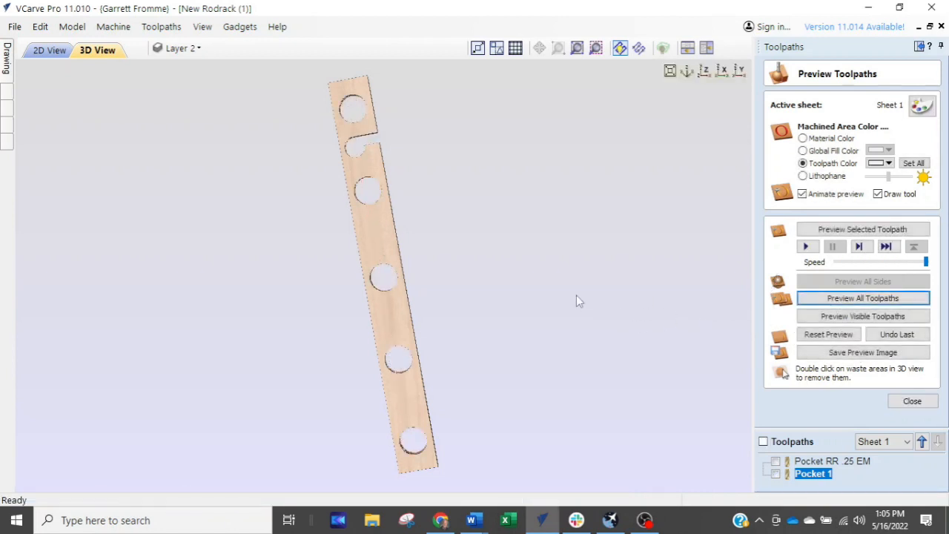
{"action": "scroll", "coordinate": [430, 162], "scroll_direction": "up", "scroll_amount": 8}
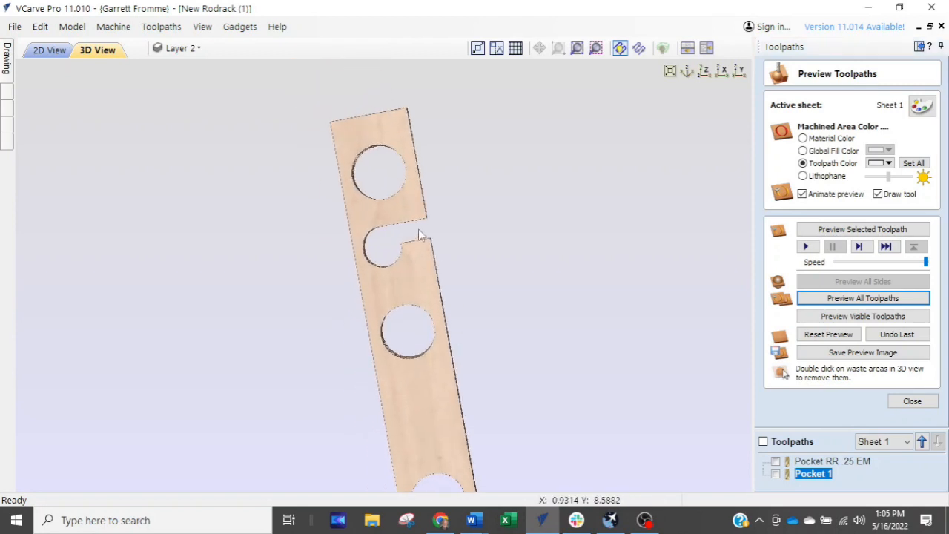
{"action": "scroll", "coordinate": [427, 228], "scroll_direction": "up", "scroll_amount": 2}
{"action": "middle_click_drag", "start_coordinate": [556, 178], "coordinate": [524, 314]}
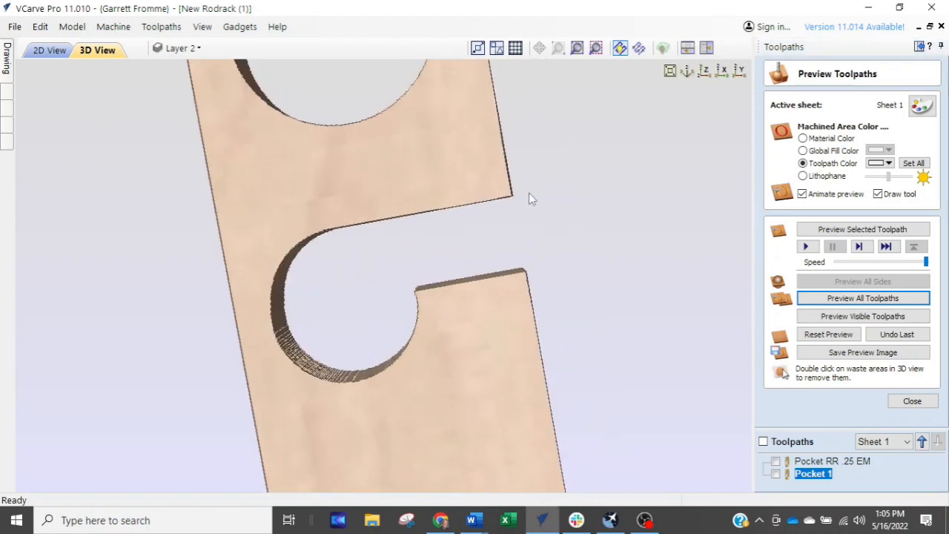
{"action": "key", "text": "ctrl"}
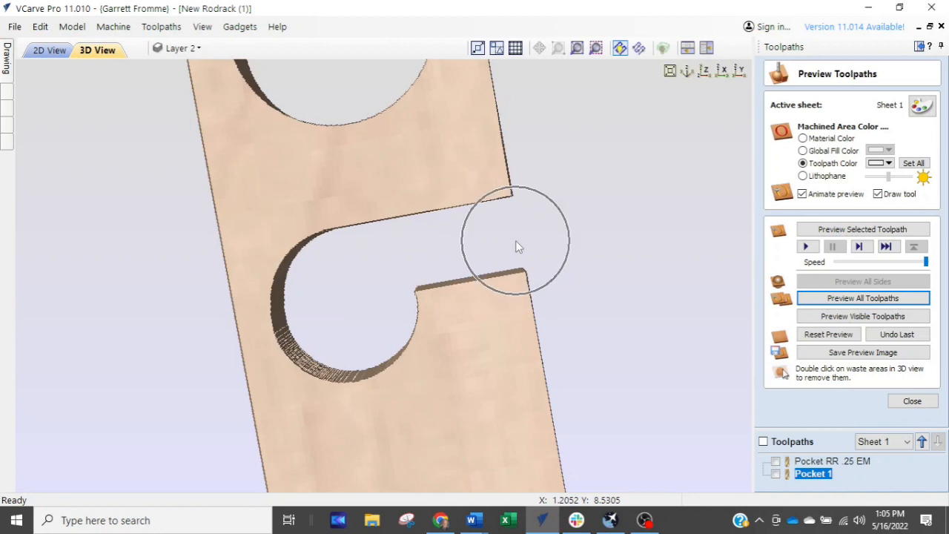
{"action": "scroll", "coordinate": [516, 241], "scroll_direction": "down", "scroll_amount": 4}
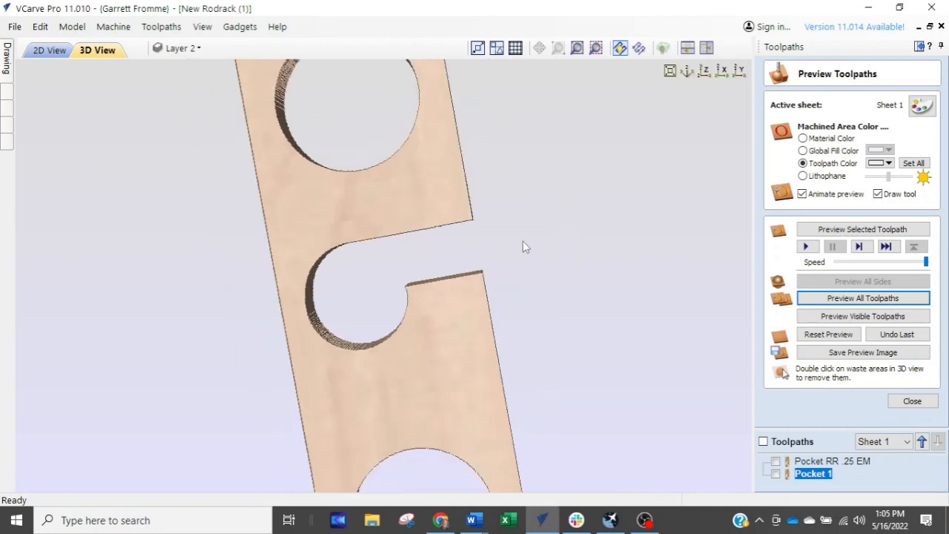
{"action": "scroll", "coordinate": [533, 235], "scroll_direction": "down", "scroll_amount": 2}
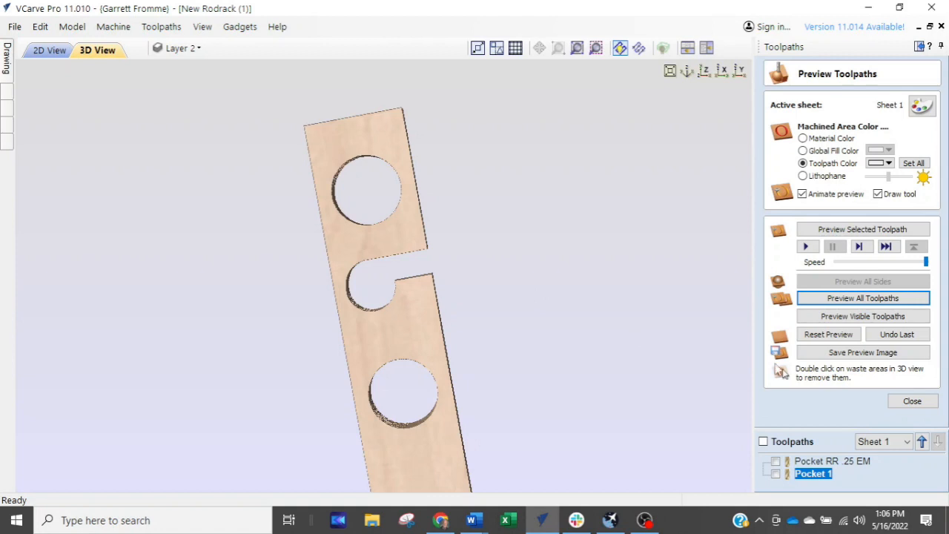
Close the toolpath preview and return to the 2D drawing with the vector-editing tools shown.
{"action": "left_click", "coordinate": [912, 400]}
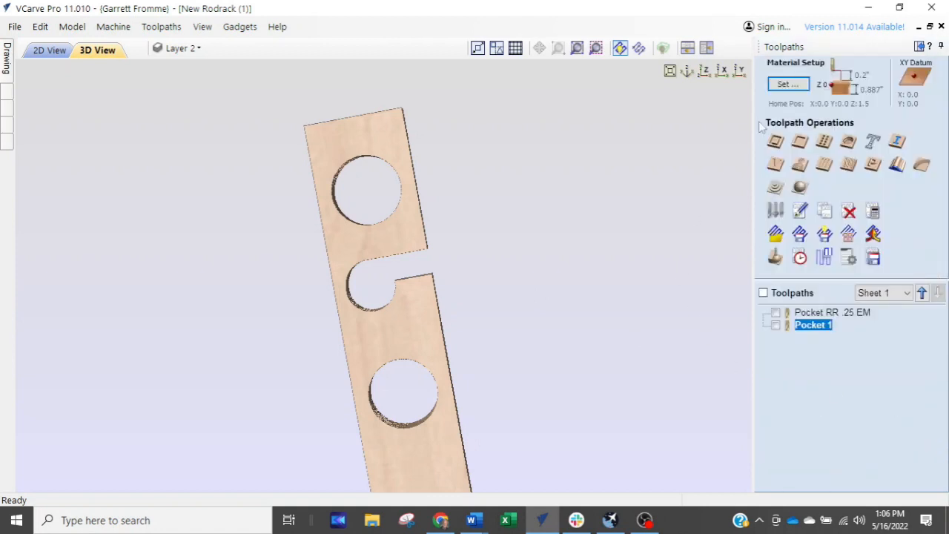
{"action": "left_click", "coordinate": [919, 46]}
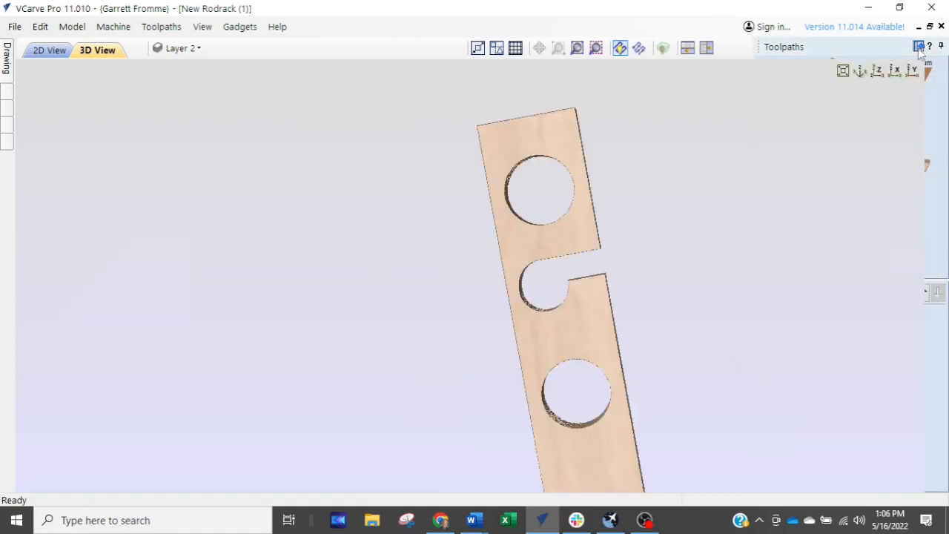
{"action": "left_click", "coordinate": [225, 50]}
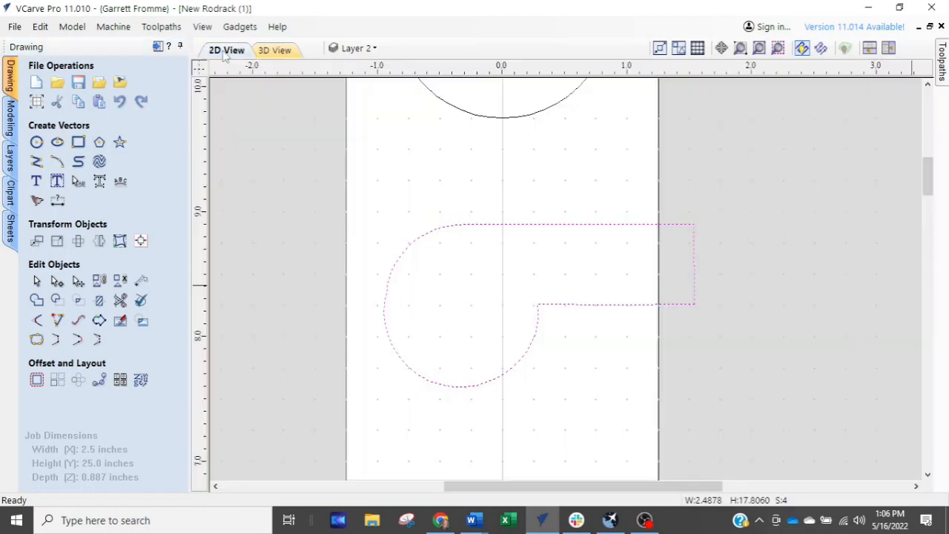
Group the four selected hook-shaped slot outlines along the board.
{"action": "scroll", "coordinate": [551, 364], "scroll_direction": "down", "scroll_amount": 2}
{"action": "middle_click_drag", "start_coordinate": [580, 341], "coordinate": [549, 166]}
{"action": "scroll", "coordinate": [591, 334], "scroll_direction": "down", "scroll_amount": 3}
{"action": "middle_click_drag", "start_coordinate": [605, 405], "coordinate": [550, 356]}
{"action": "right_click", "coordinate": [677, 242]}
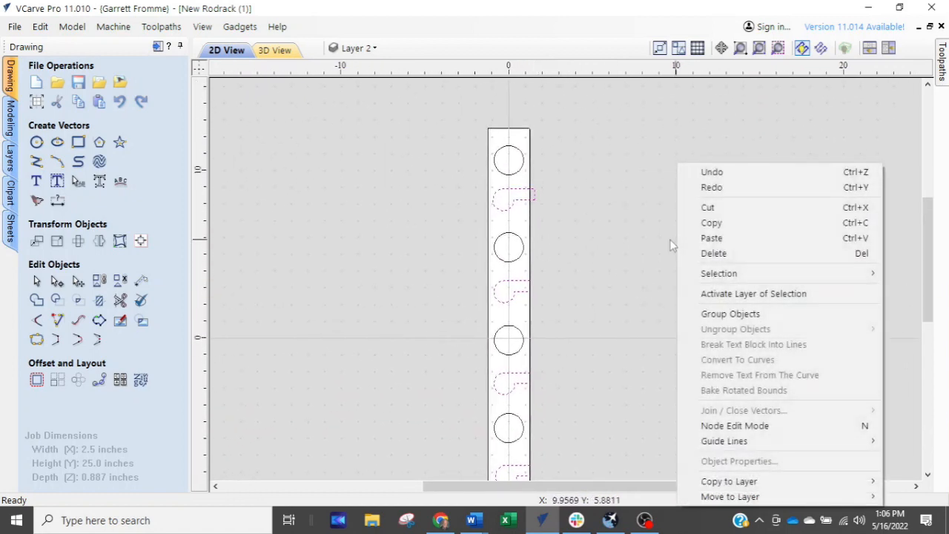
{"action": "left_click", "coordinate": [727, 317]}
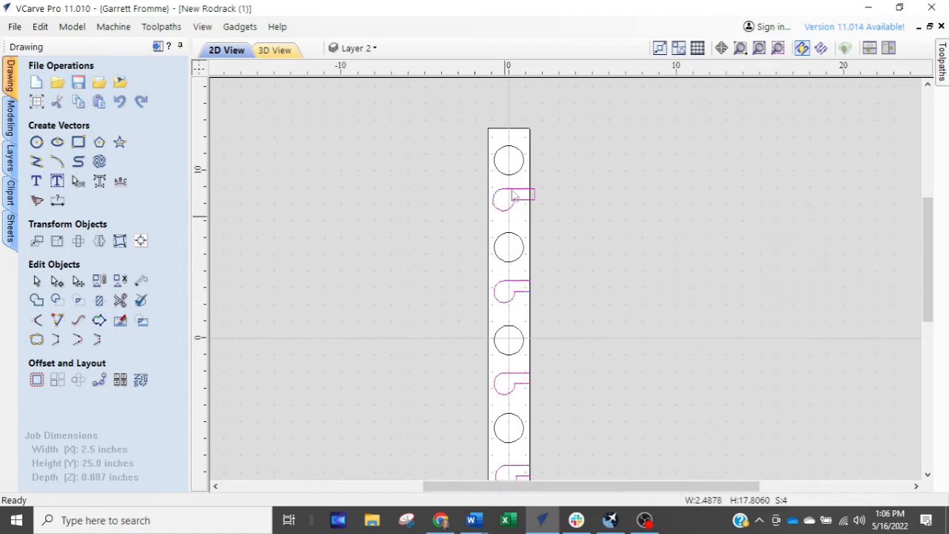
Examine the hook-shaped slot outlines along the board, comparing the extended uppermost slot with those ending at the board's edge, and clear the selection.
{"action": "scroll", "coordinate": [506, 221], "scroll_direction": "up", "scroll_amount": 6}
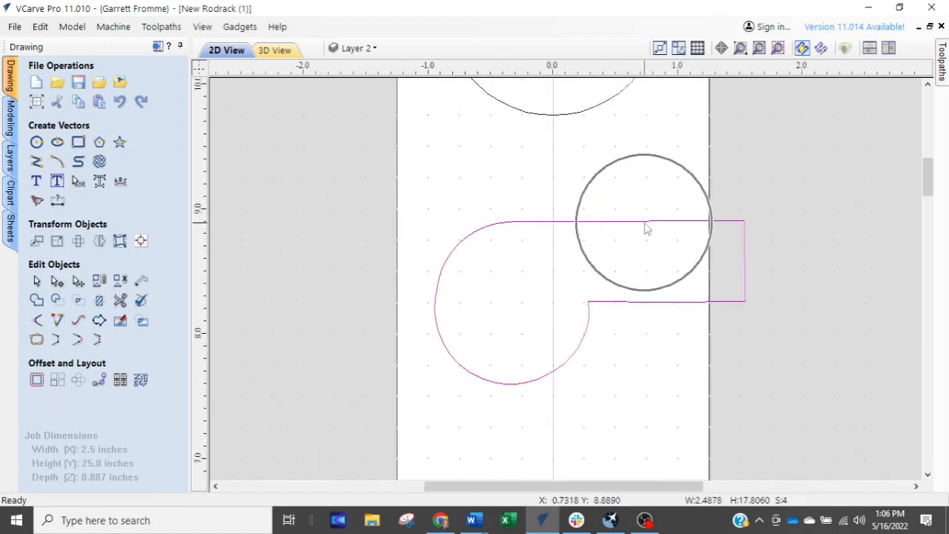
{"action": "scroll", "coordinate": [646, 229], "scroll_direction": "down", "scroll_amount": 3}
{"action": "left_click", "coordinate": [606, 170]}
{"action": "middle_click", "coordinate": [601, 386]}
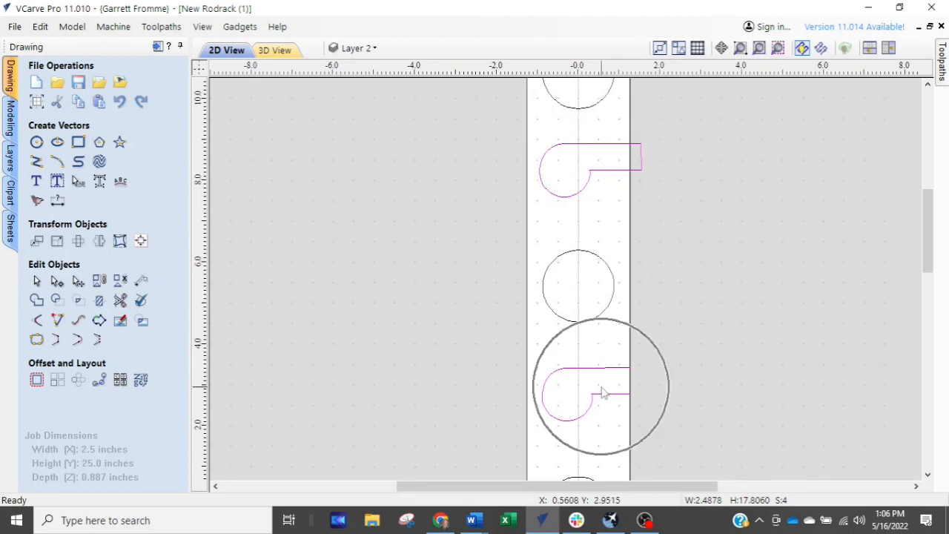
{"action": "middle_click_drag", "start_coordinate": [601, 387], "coordinate": [629, 134]}
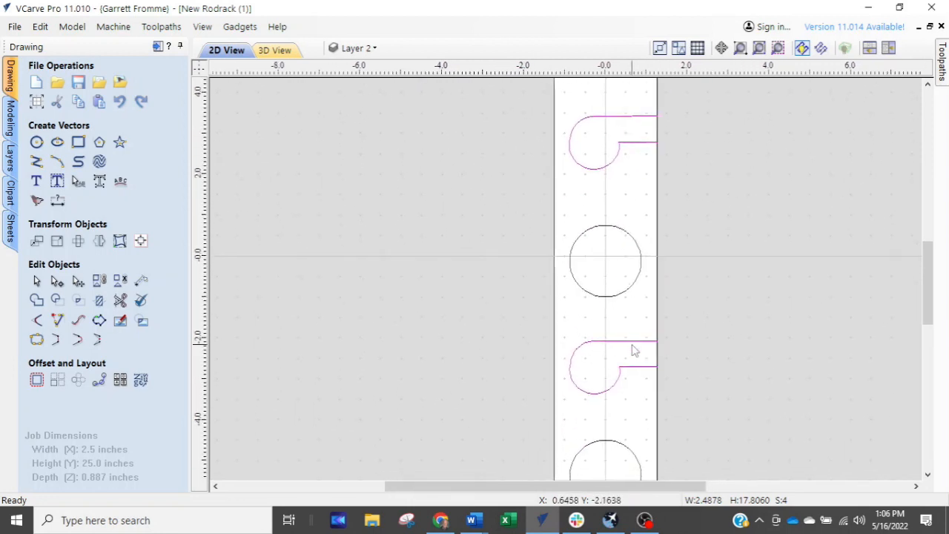
{"action": "scroll", "coordinate": [631, 188], "scroll_direction": "up", "scroll_amount": 2}
{"action": "middle_click_drag", "start_coordinate": [632, 189], "coordinate": [627, 359]}
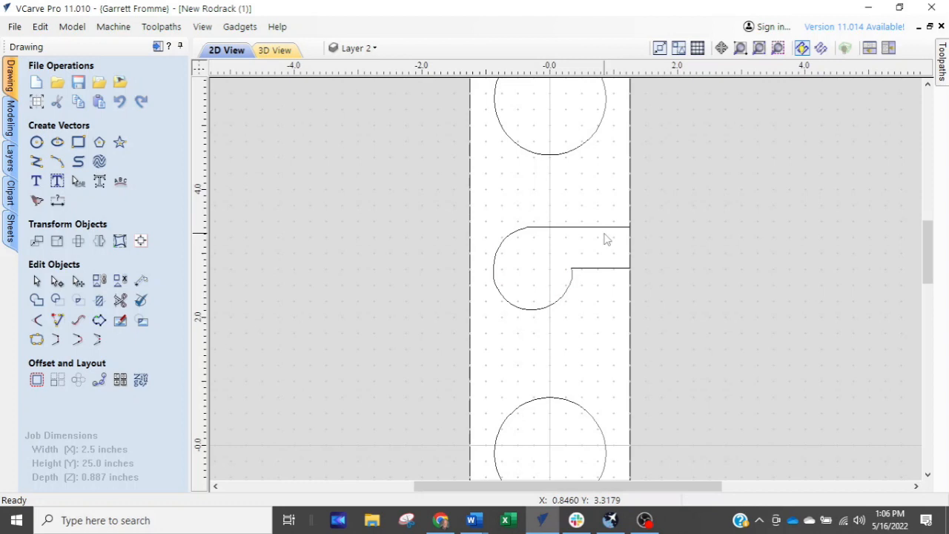
Select only the second hook-shaped slot outline and compare its open end with the extended slot above it.
{"action": "scroll", "coordinate": [591, 250], "scroll_direction": "down", "scroll_amount": 2}
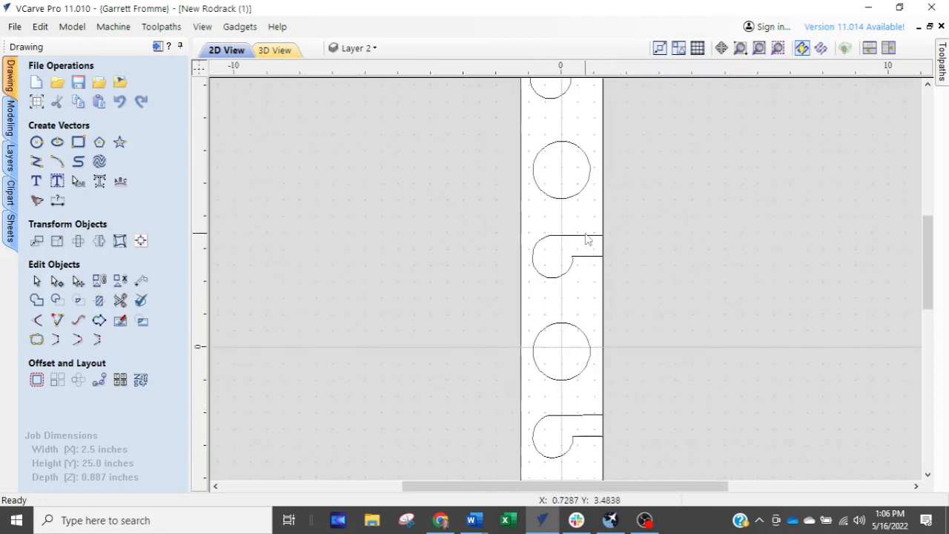
{"action": "left_click", "coordinate": [587, 238]}
{"action": "scroll", "coordinate": [601, 243], "scroll_direction": "up", "scroll_amount": 3}
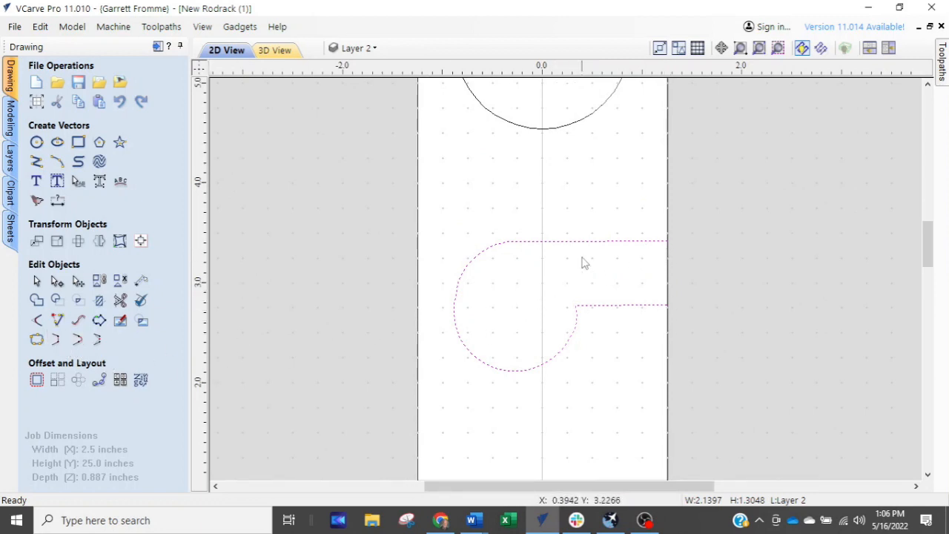
{"action": "scroll", "coordinate": [614, 252], "scroll_direction": "down", "scroll_amount": 2}
{"action": "middle_click_drag", "start_coordinate": [610, 352], "coordinate": [600, 436]}
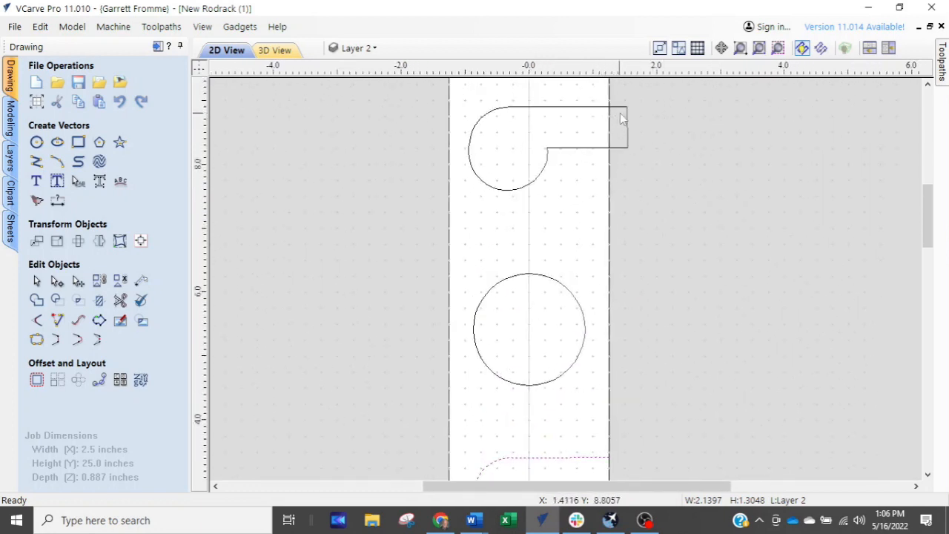
{"action": "scroll", "coordinate": [621, 119], "scroll_direction": "up", "scroll_amount": 1}
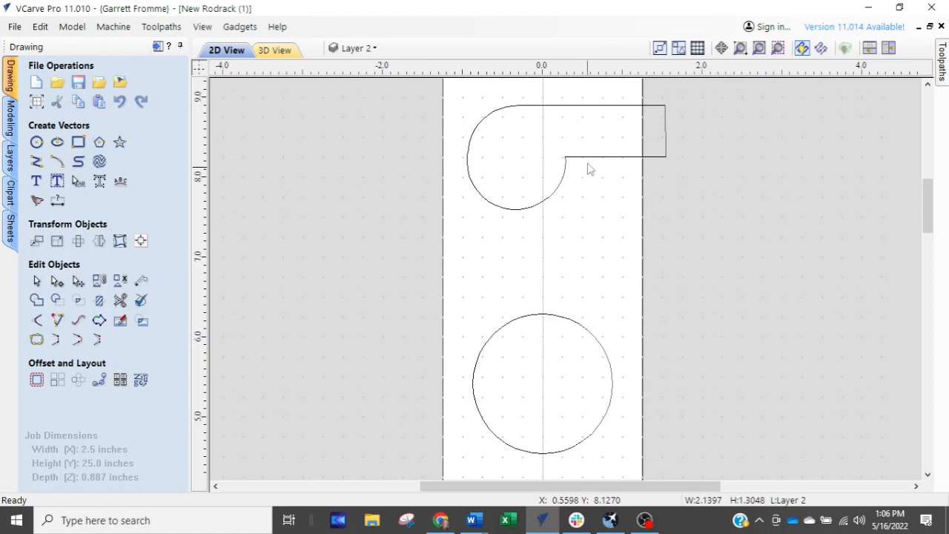